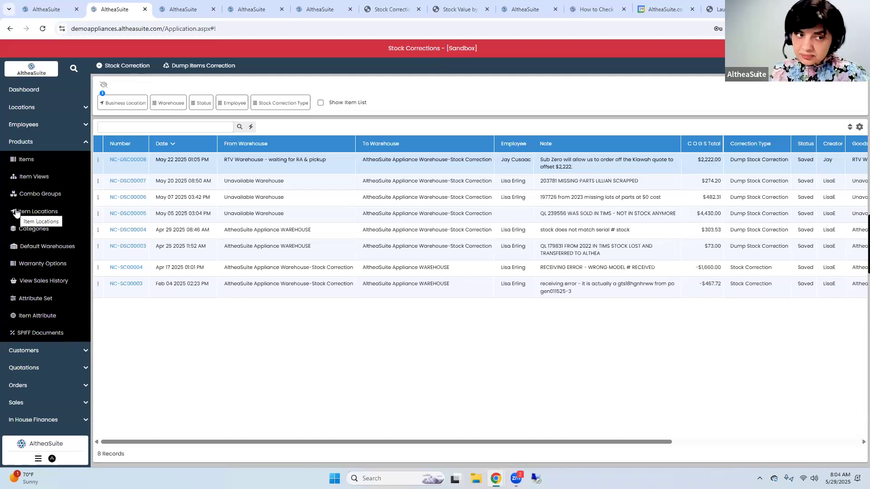
click(26, 143)
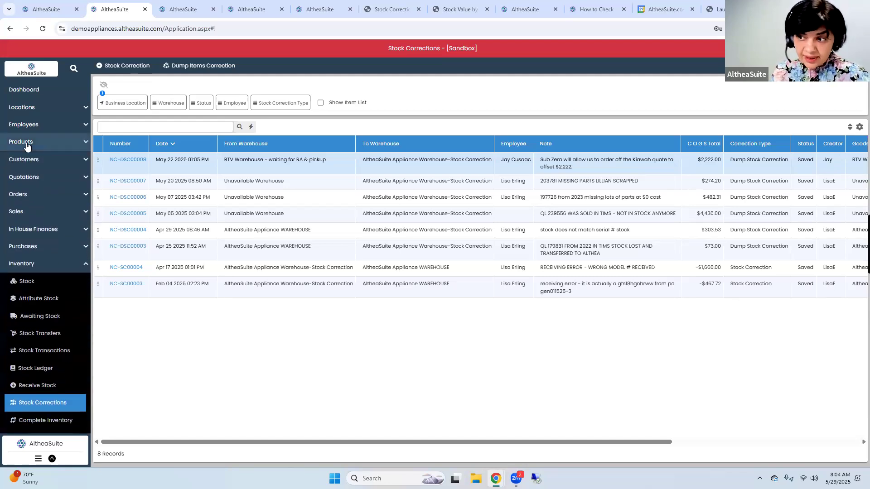
click(30, 265)
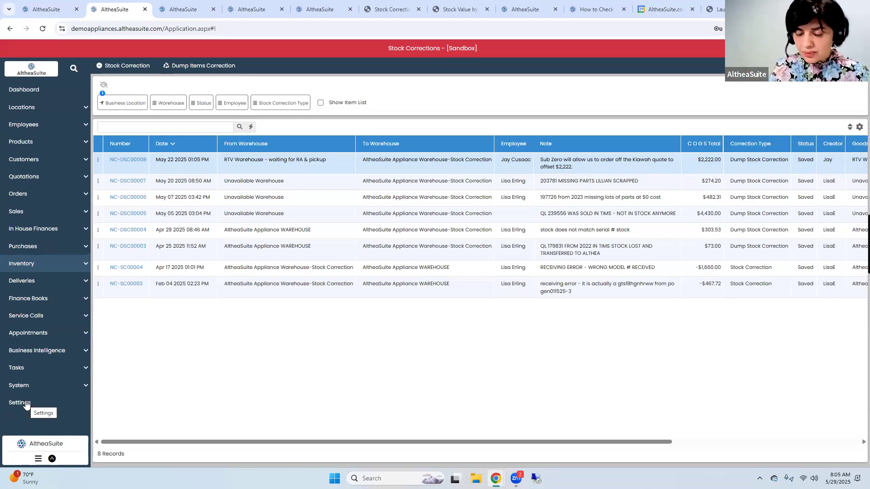
click(29, 143)
scroll(40, 203, down, 3)
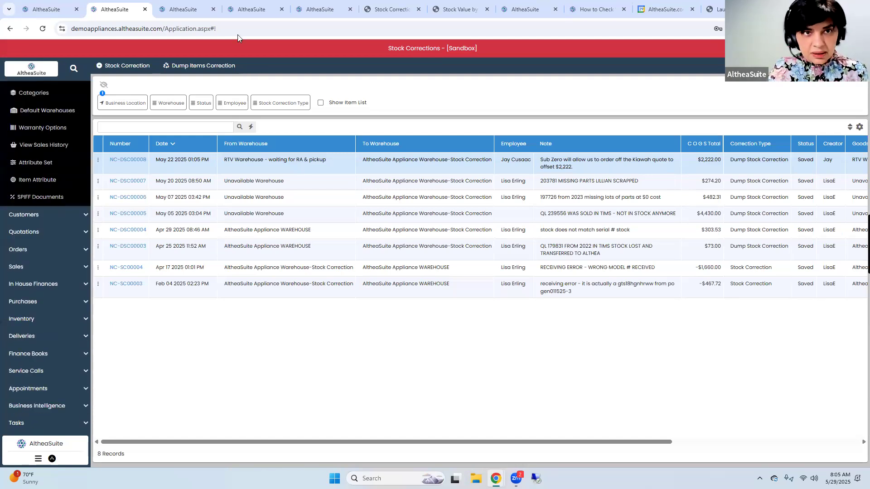
click(186, 10)
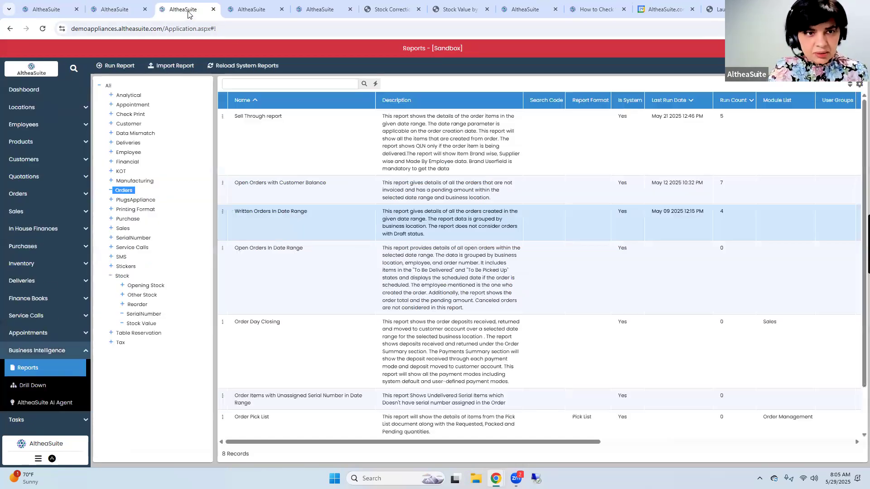
Search the inventory serial numbers for SKU CDT858P3VD1
click(251, 9)
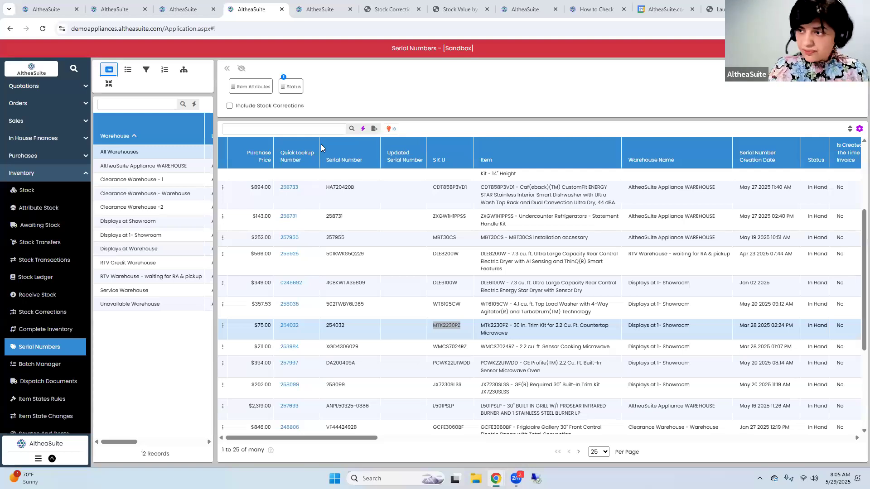
scroll(609, 250, up, 3)
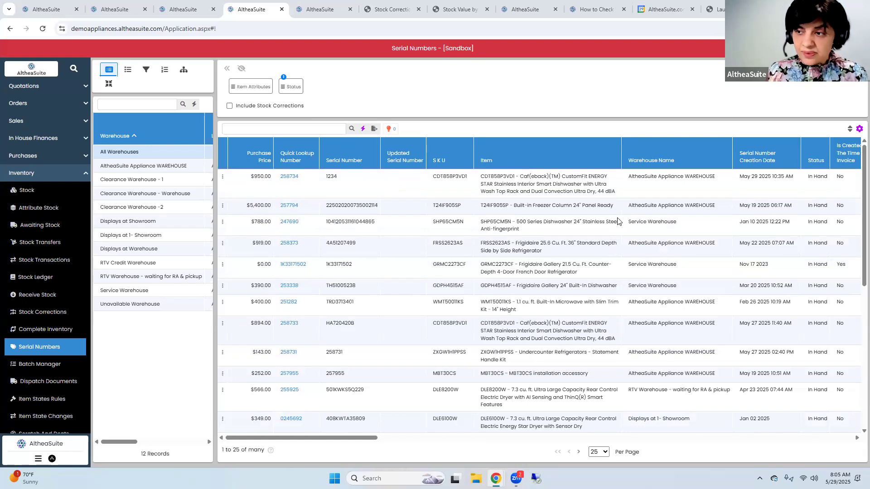
click(235, 128)
text(CDT858P3VD1)
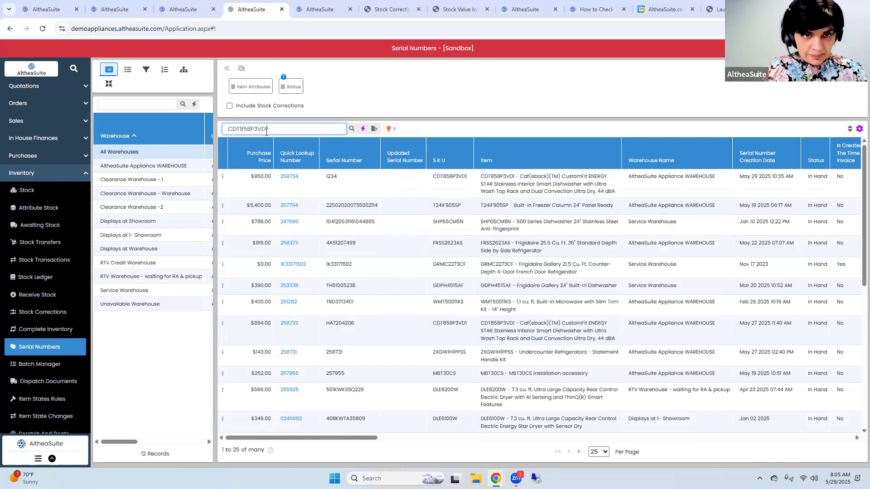
click(352, 129)
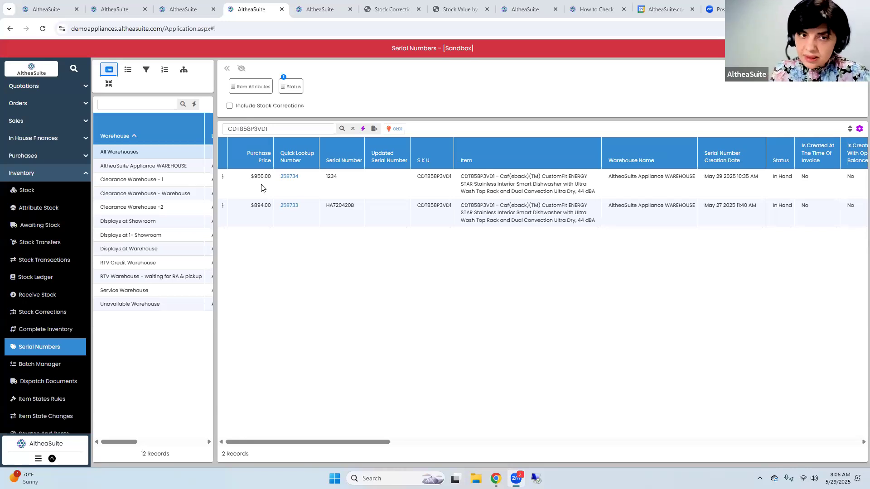
Go to the sales invoices and start a new invoice
click(319, 9)
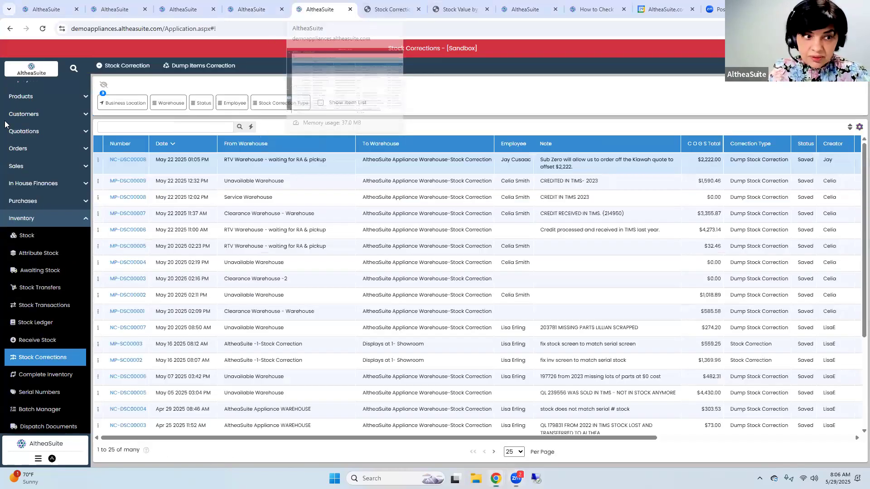
click(32, 221)
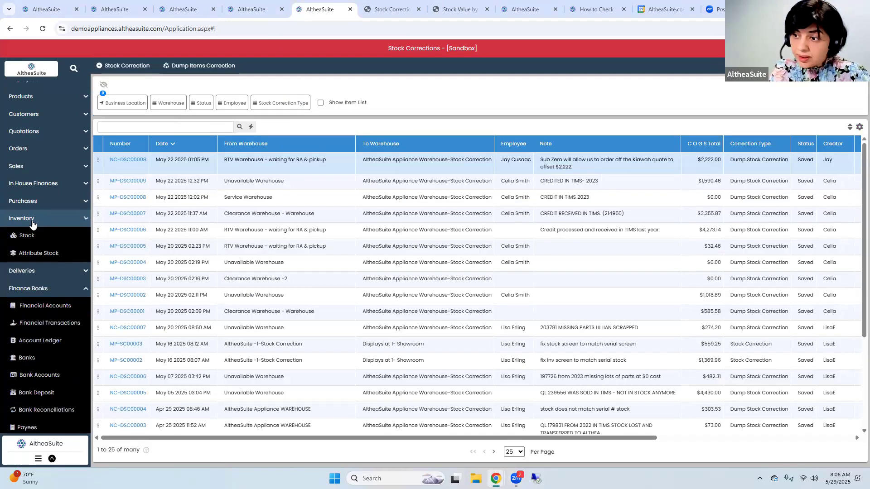
click(28, 165)
click(37, 183)
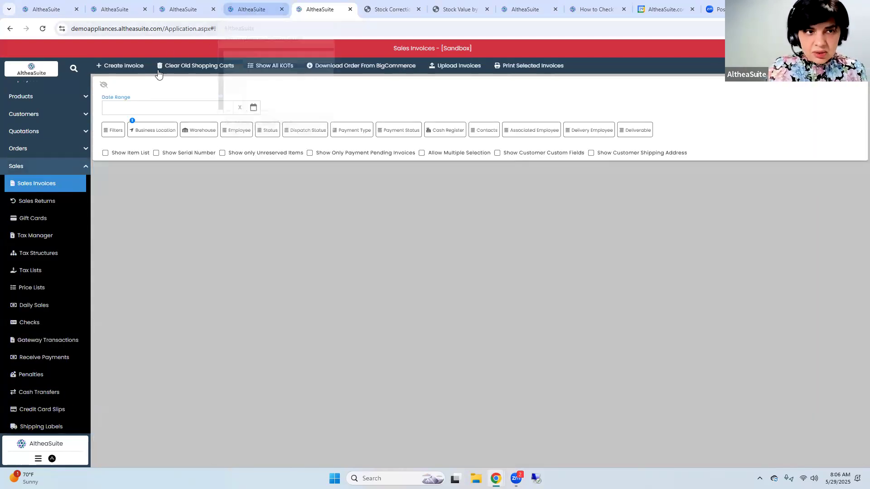
click(117, 68)
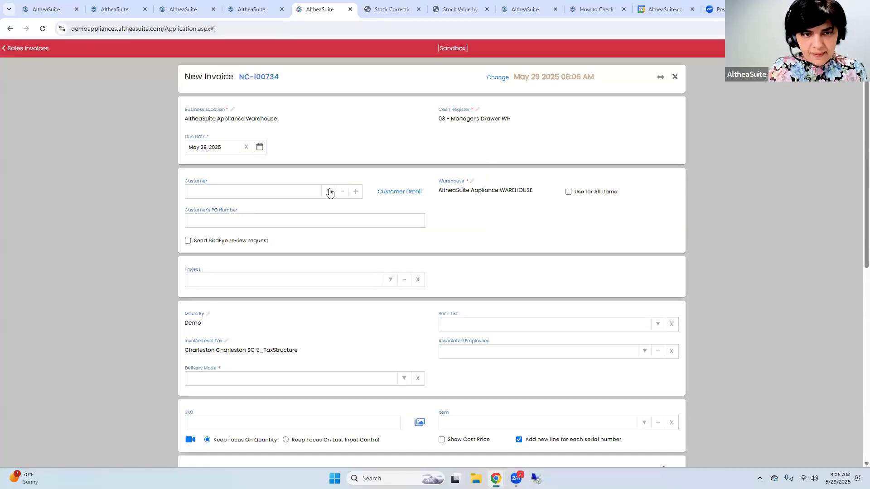
Select 0 GEORGE HOTEL as the invoice customer and set all items to be delivered to the shipping address
click(329, 192)
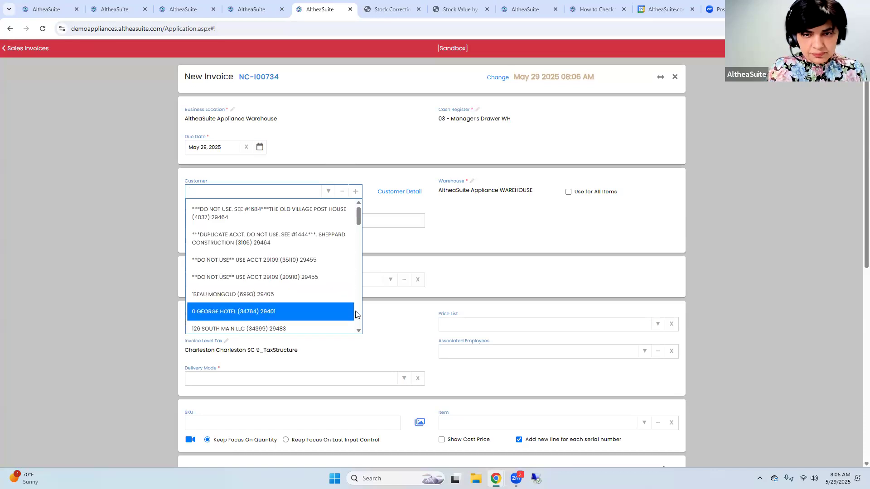
click(264, 313)
scroll(317, 238, down, 1)
scroll(335, 236, down, 3)
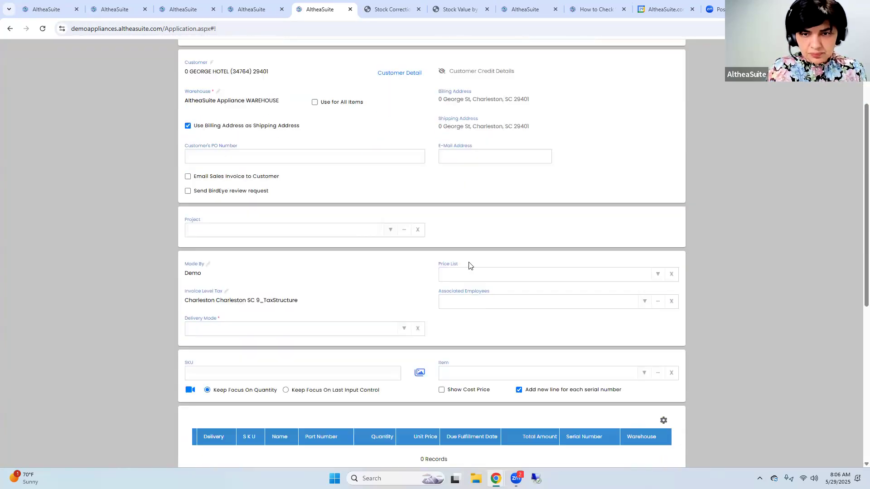
click(407, 266)
click(355, 300)
Add item CDT858P3VD1 to the invoice with the $2 tax, the dishwasher install kit and no extended warranty
click(457, 311)
text(CDT858P3VD1)
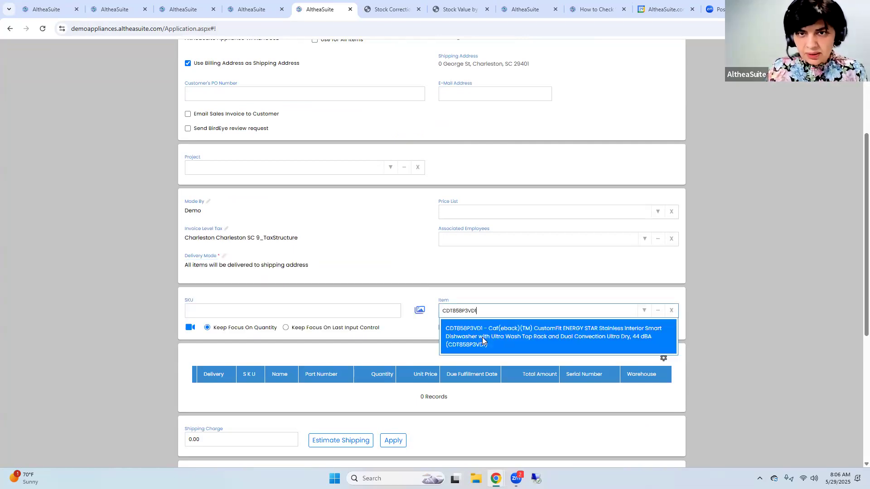
click(483, 341)
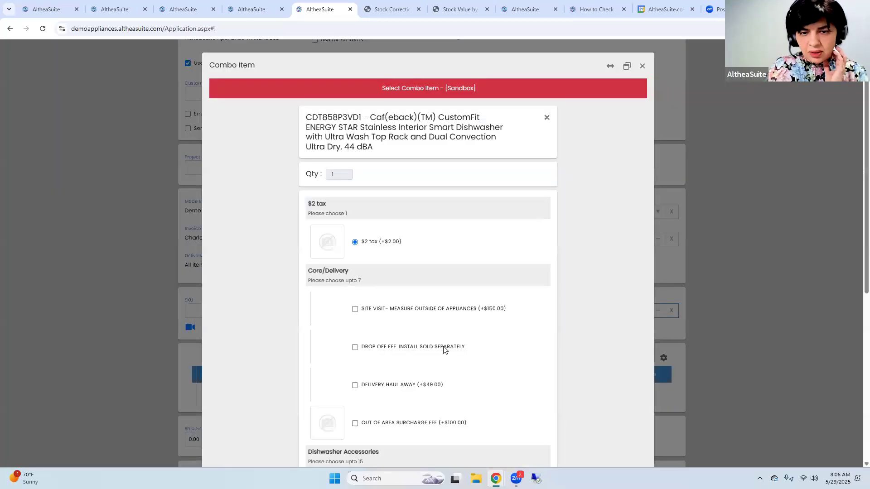
scroll(409, 297, down, 4)
click(400, 312)
scroll(526, 392, down, 3)
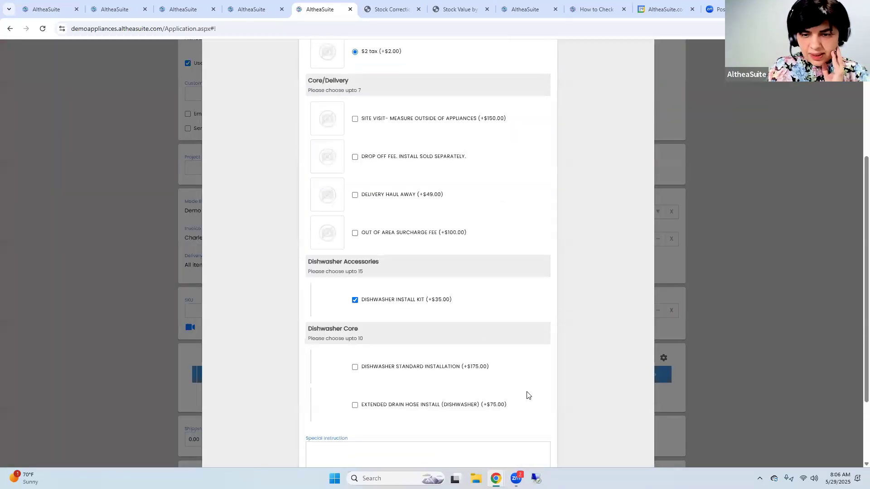
click(538, 406)
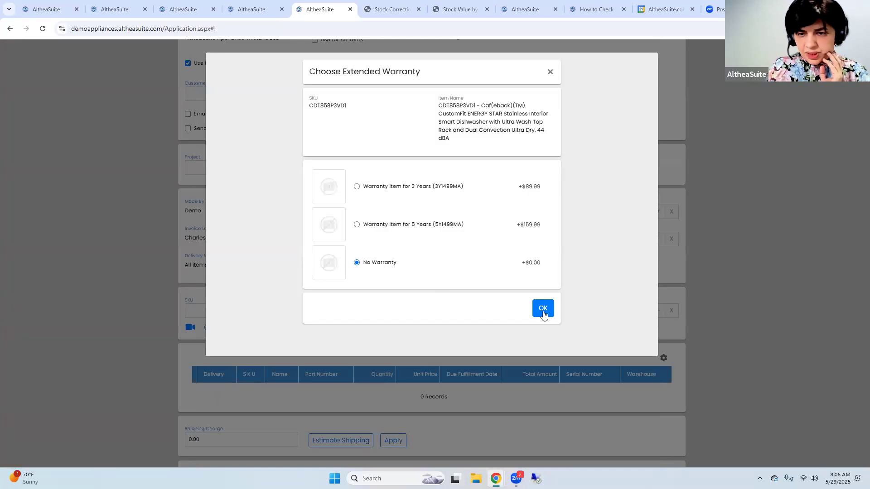
click(543, 310)
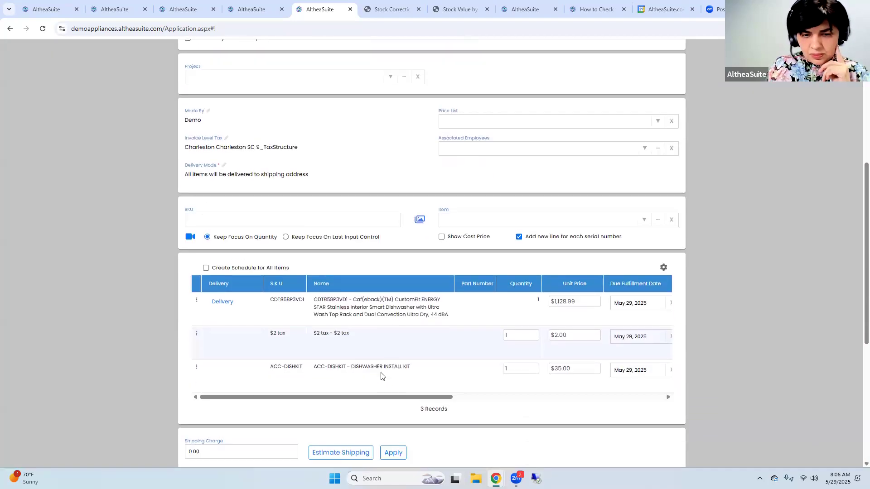
Remove the dishwasher install kit line from the invoice
click(288, 375)
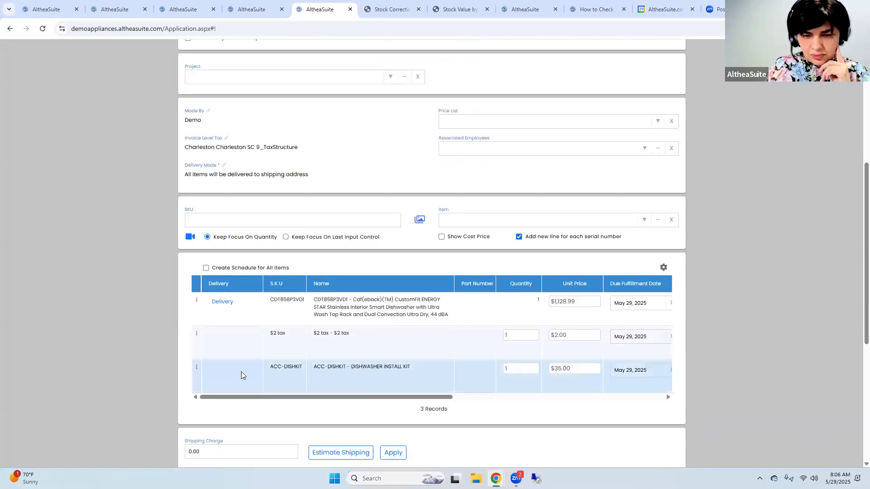
click(196, 366)
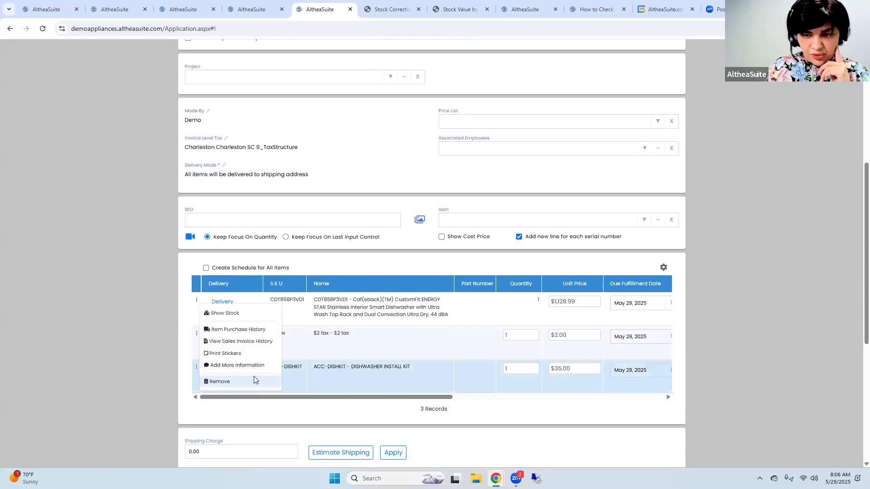
click(222, 382)
click(361, 145)
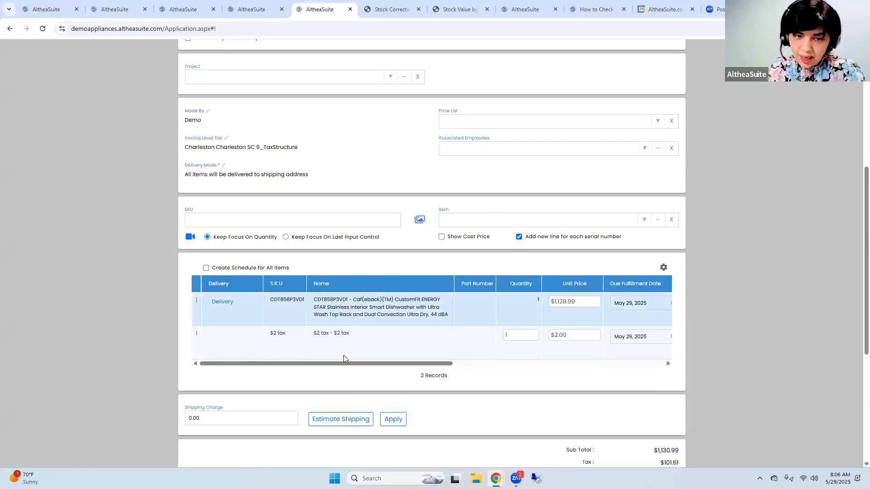
Review the new invoice's lines and check the in-hand serial numbers and purchase prices for CDT858P3VD1
drag(344, 366, 596, 375)
drag(281, 352, 271, 352)
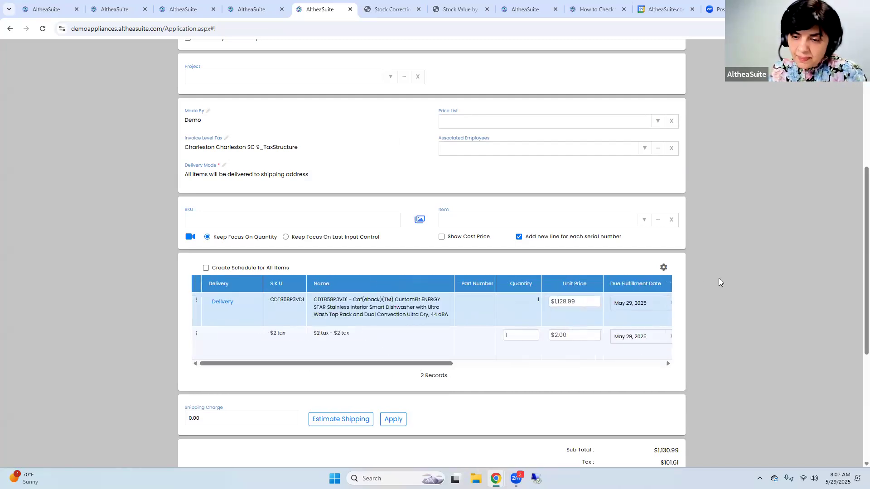
scroll(718, 278, down, 3)
scroll(487, 231, up, 4)
scroll(496, 208, up, 5)
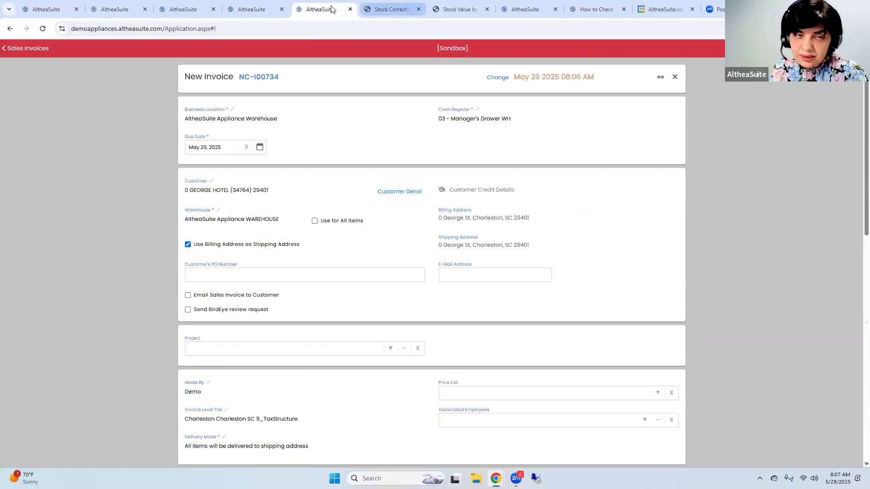
key(ctrl+shift+Tab)
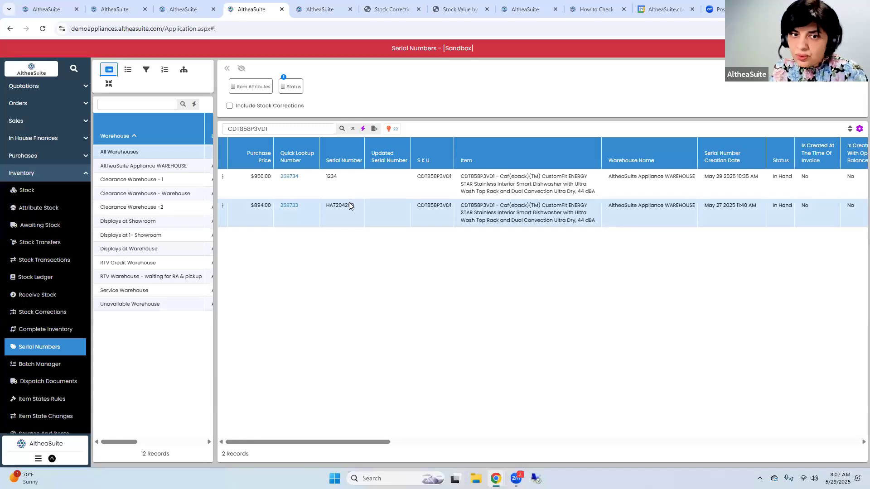
click(314, 10)
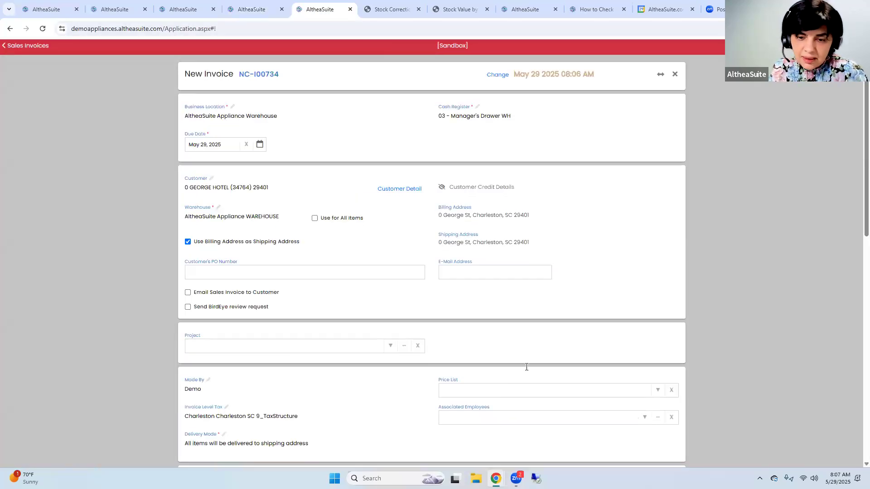
Complete the invoice with blank serial numbers and the full pending amount paid by card
scroll(525, 363, down, 10)
click(656, 426)
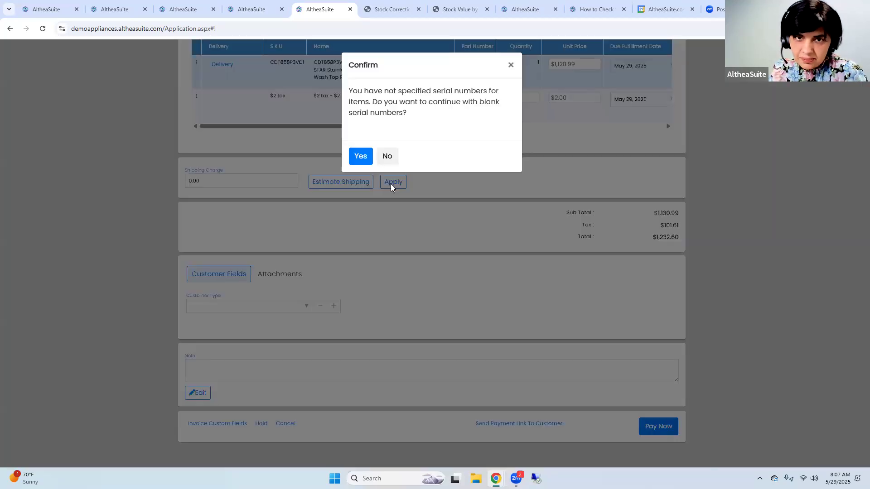
click(361, 157)
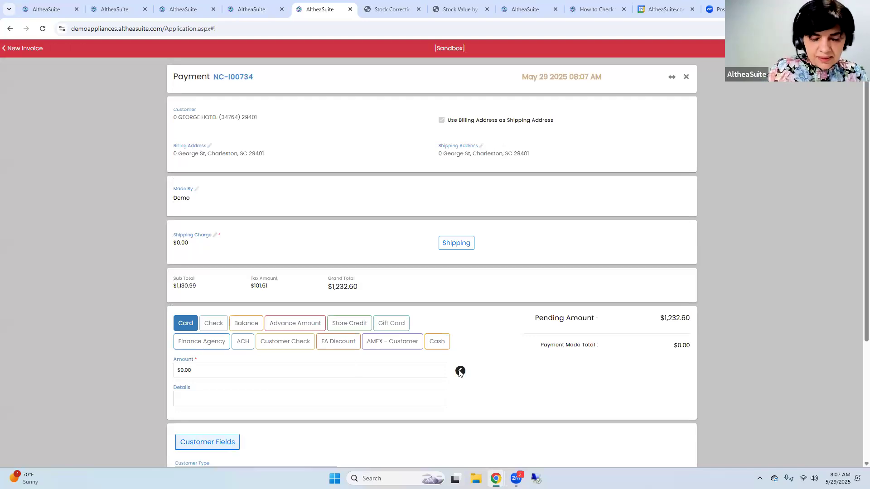
click(459, 371)
scroll(598, 395, down, 4)
click(665, 424)
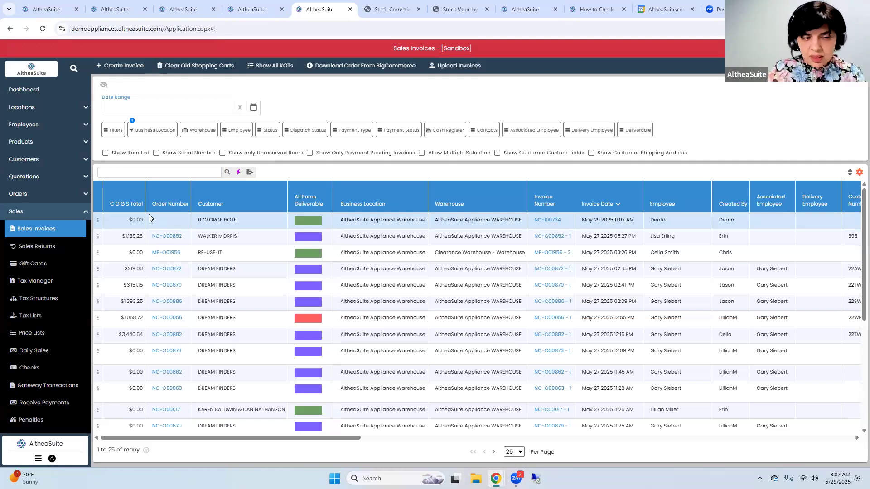
Open Reserve Inventory for the new 0 GEORGE HOTEL invoice and check the dishwasher's available serial numbers
click(98, 219)
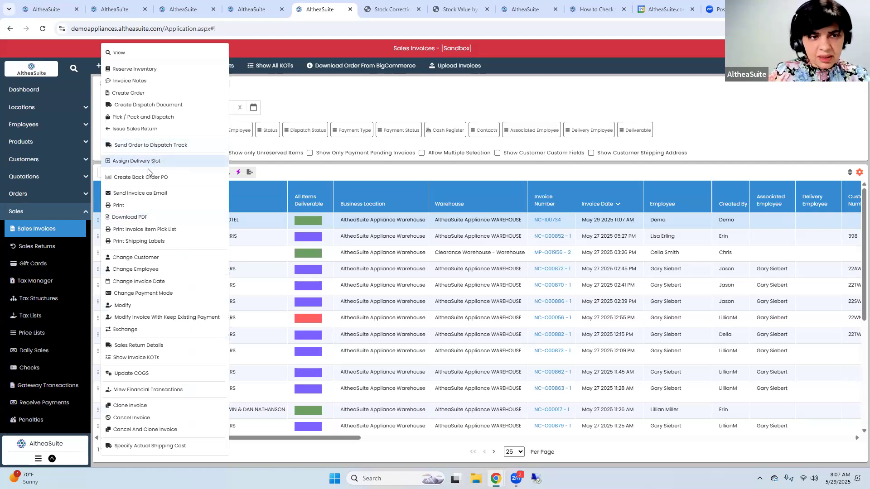
click(134, 70)
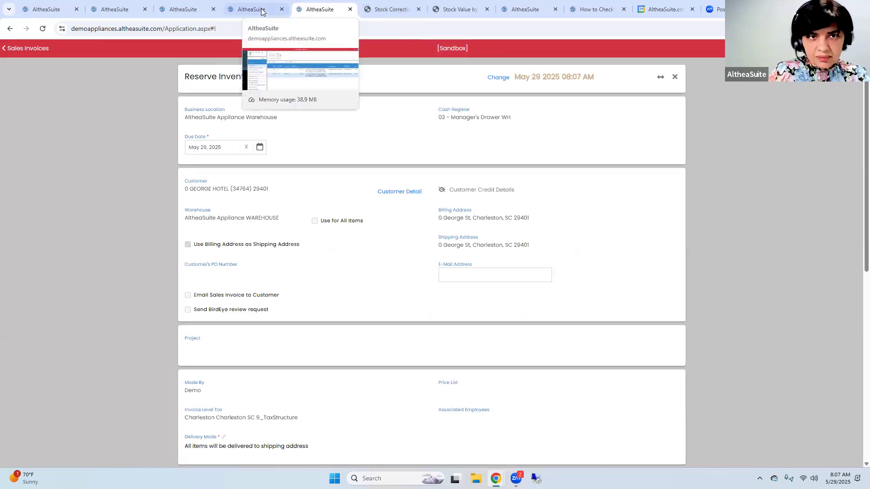
click(261, 12)
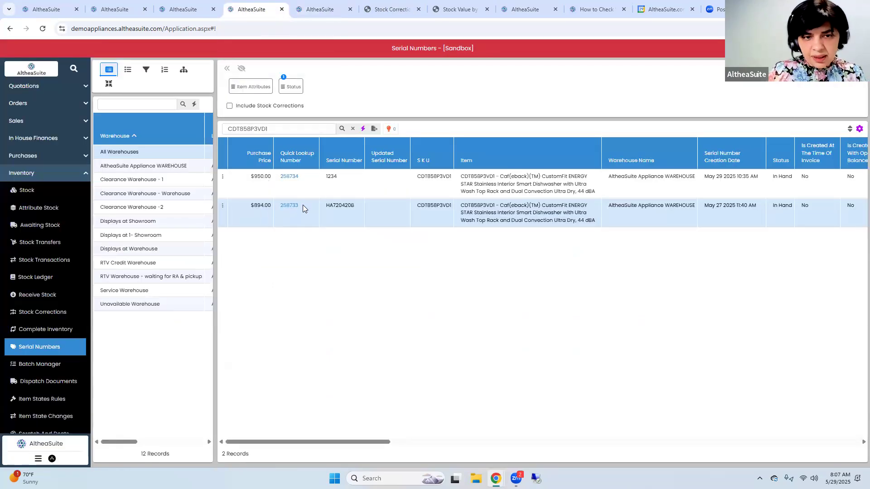
click(317, 10)
Change the invoiced CDT858P3VD1 dishwasher's serial number to the in-hand unit 258733 and close the invoice
scroll(342, 412, down, 8)
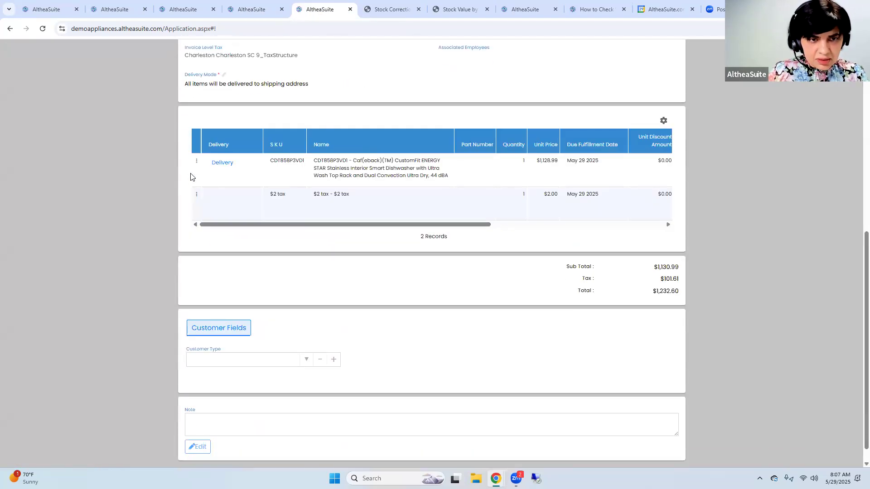
click(196, 162)
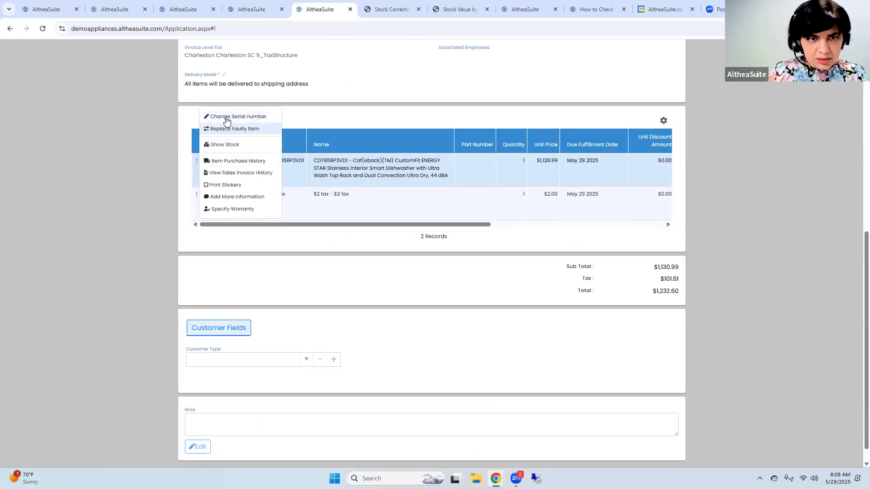
click(233, 120)
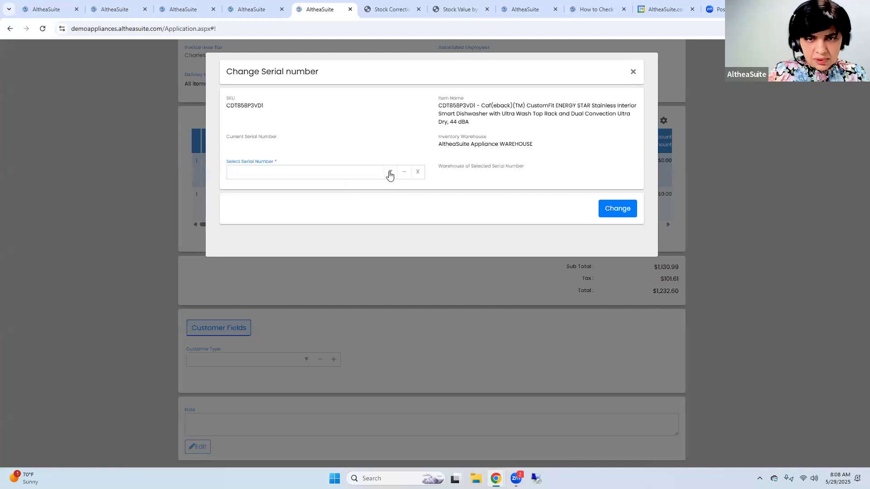
click(370, 173)
text(258733)
click(330, 188)
click(618, 212)
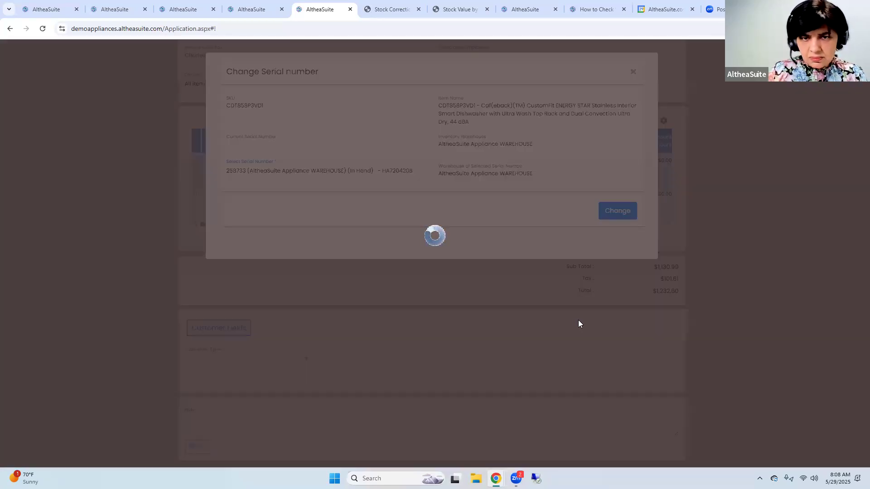
scroll(643, 168, up, 9)
click(675, 78)
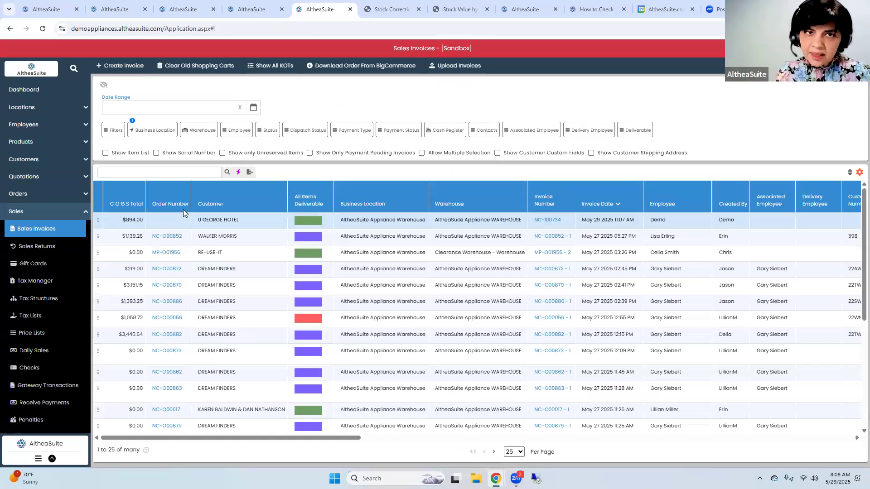
Compare the 0 GEORGE HOTEL invoice's cost of goods total with the purchase price of dishwasher unit 258733
click(256, 10)
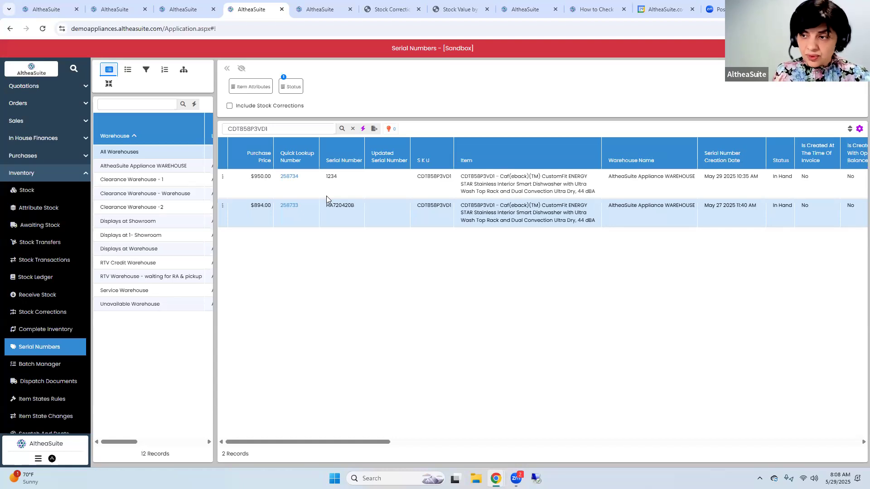
click(320, 9)
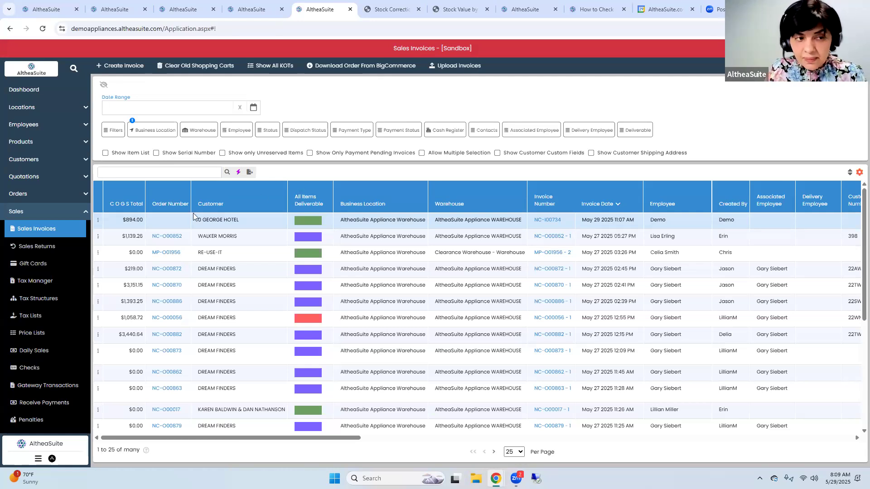
click(269, 14)
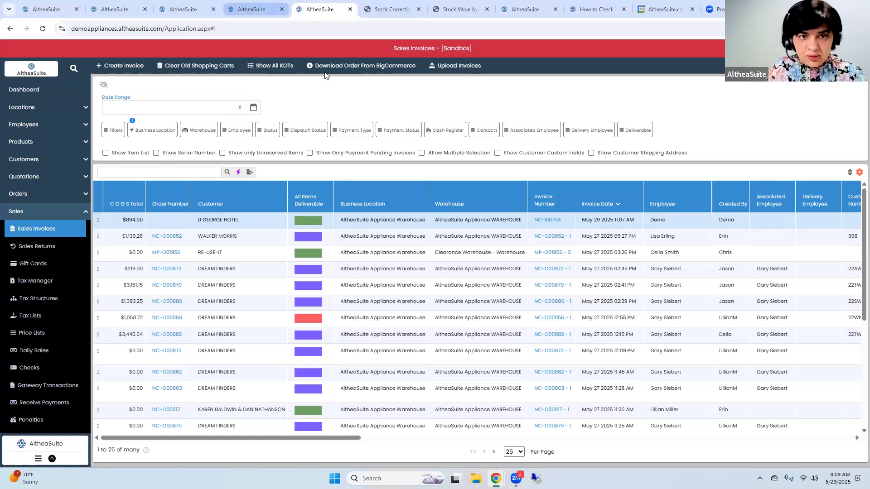
Clear the serial number search and copy the SKU MTK2230PZ of the trim kit at Displays at 1- Showroom
click(352, 129)
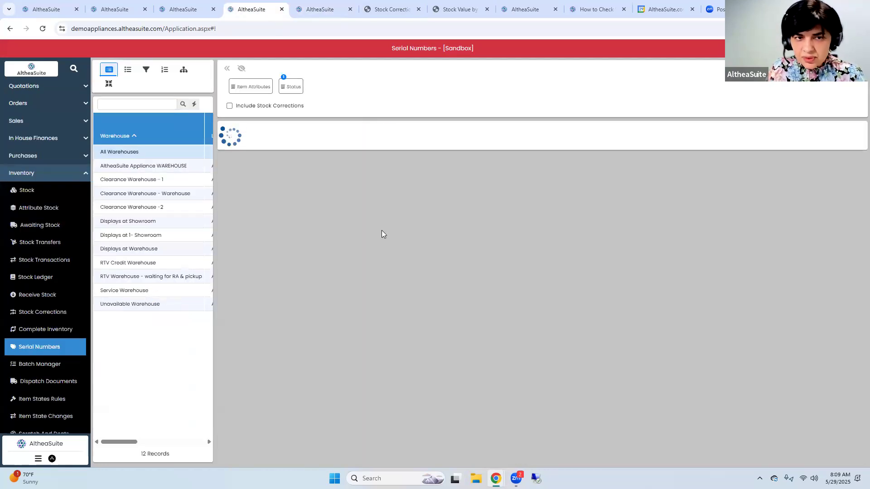
click(291, 87)
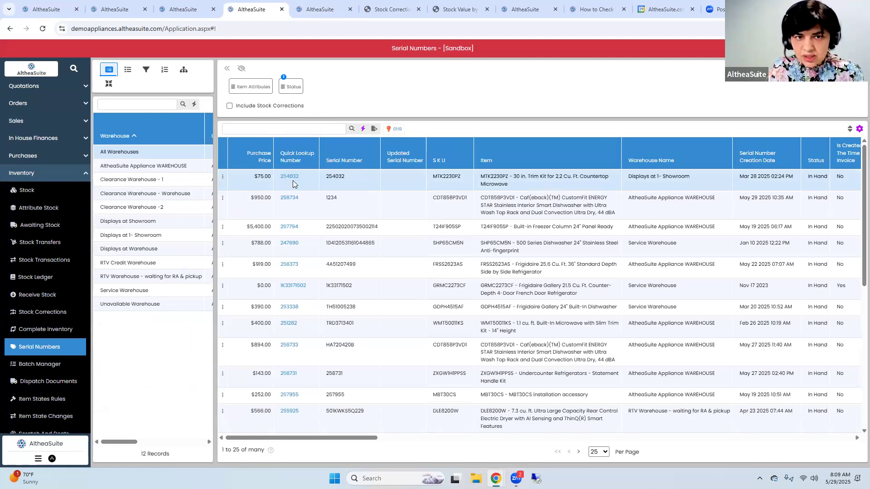
double_click(339, 178)
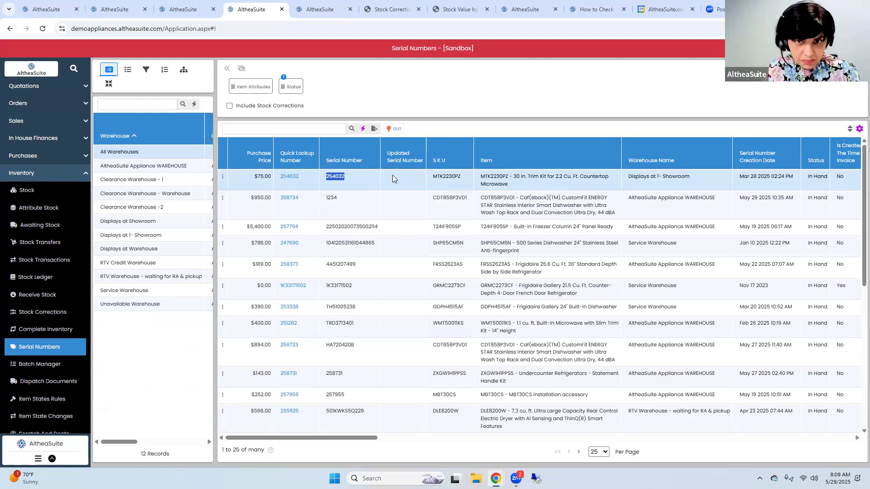
double_click(437, 177)
key(ctrl+c)
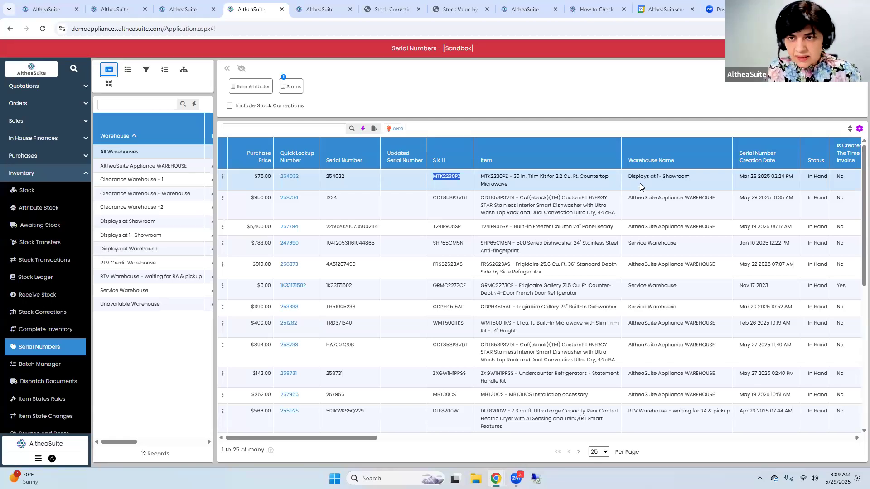
Create a stock correction for AltheaSuite -1, warehouse Displays at 1- Showroom, and add item MTK2230PZ
click(44, 314)
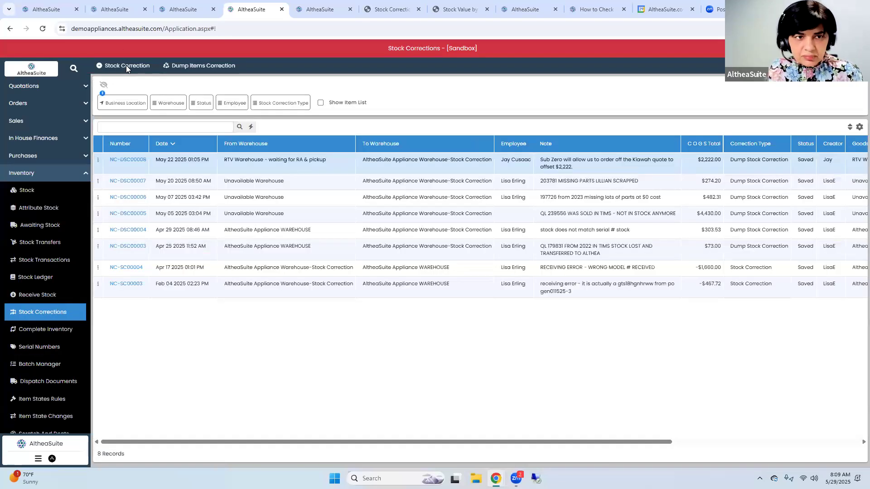
click(123, 67)
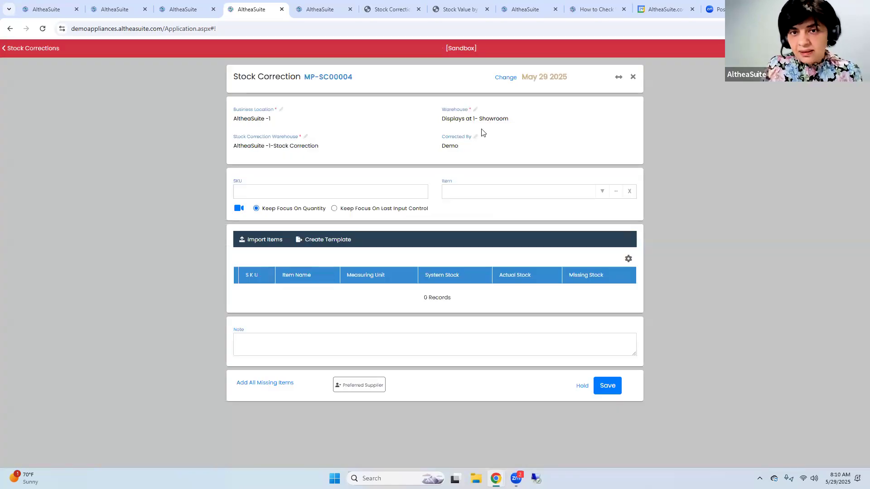
click(515, 189)
key(ctrl+v)
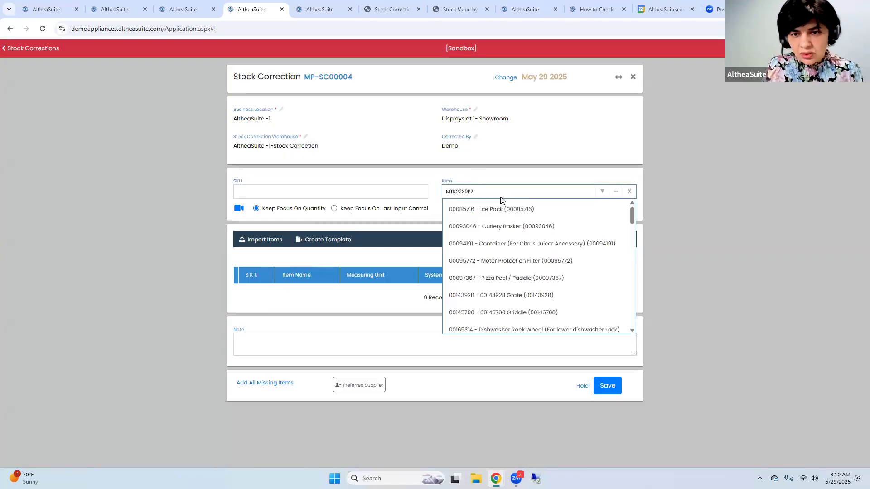
click(498, 210)
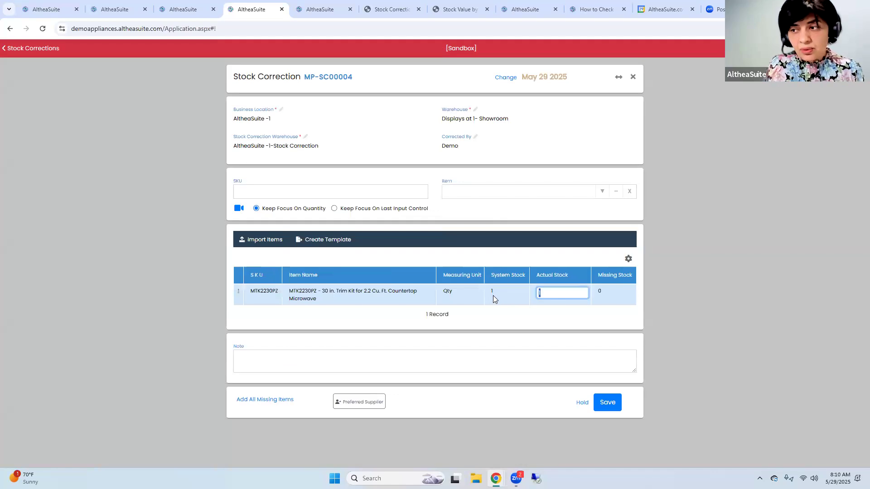
Set the trim kit's actual stock to 0, save the correction, and assign serial number 254032 to the missing unit
text(0)
click(606, 402)
click(325, 226)
click(298, 248)
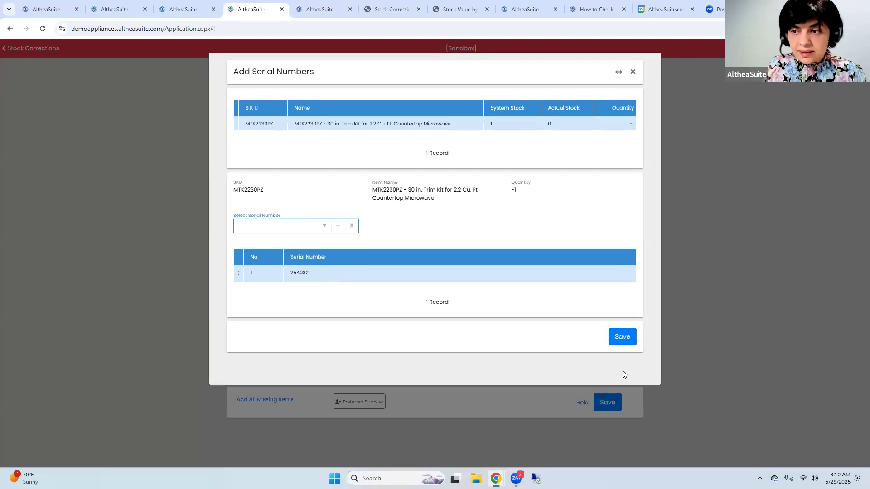
click(620, 337)
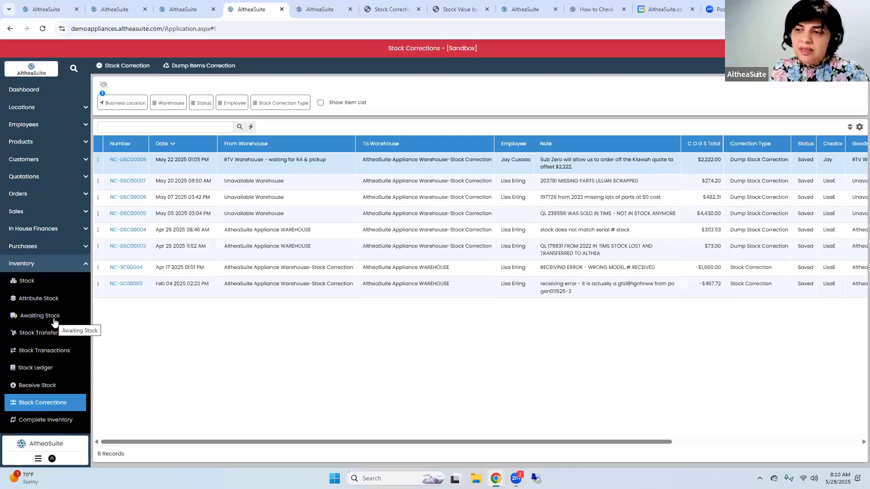
Review the stock correction's entries in Financial Transactions and its costs in the Stock Corrections in Date Range report
scroll(54, 322, down, 6)
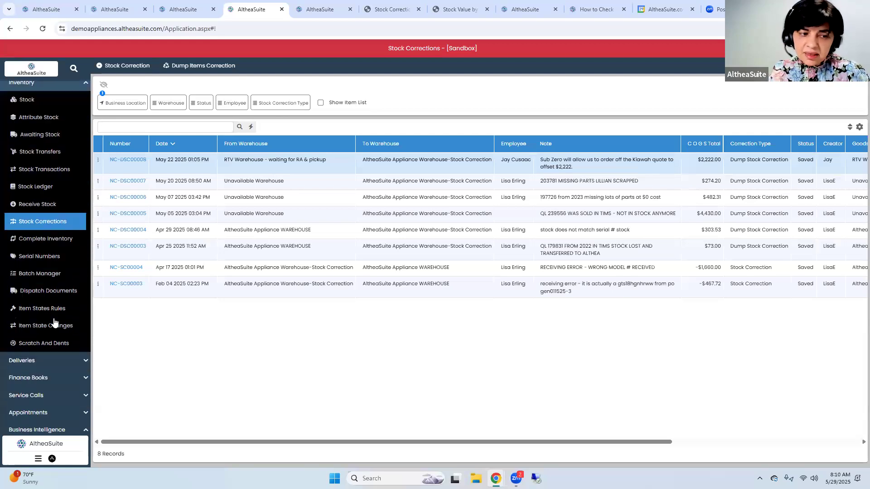
click(29, 269)
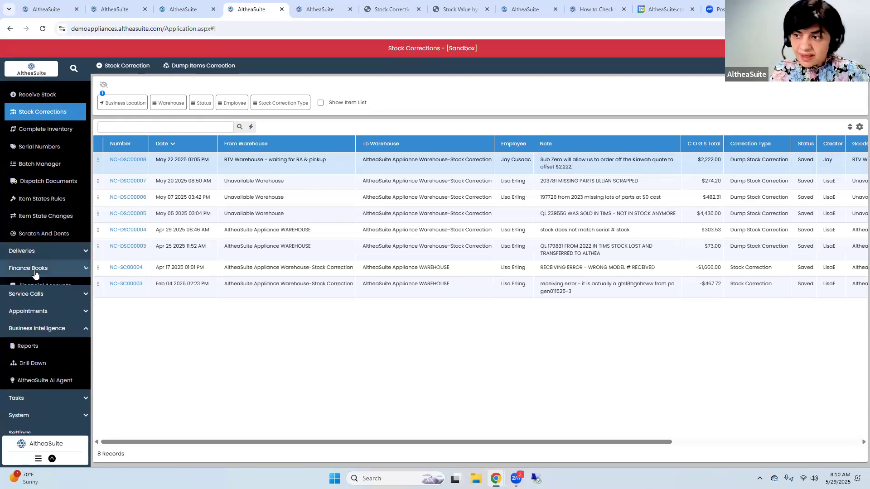
click(35, 304)
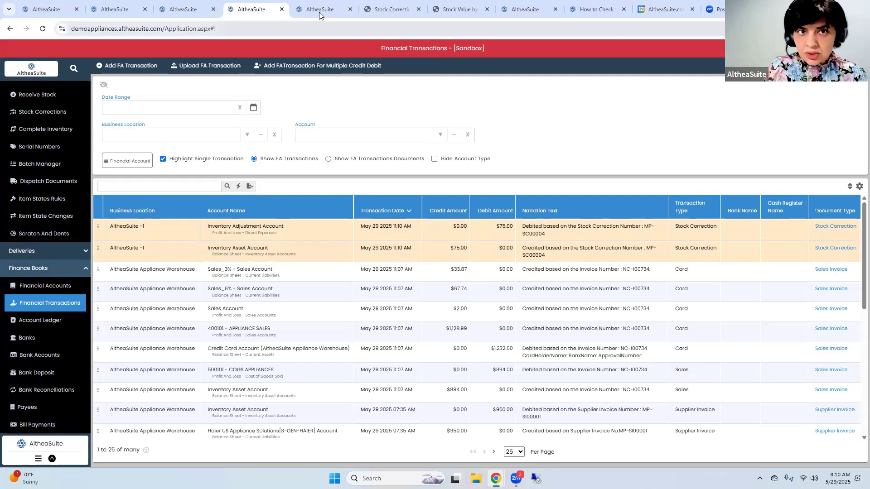
click(389, 9)
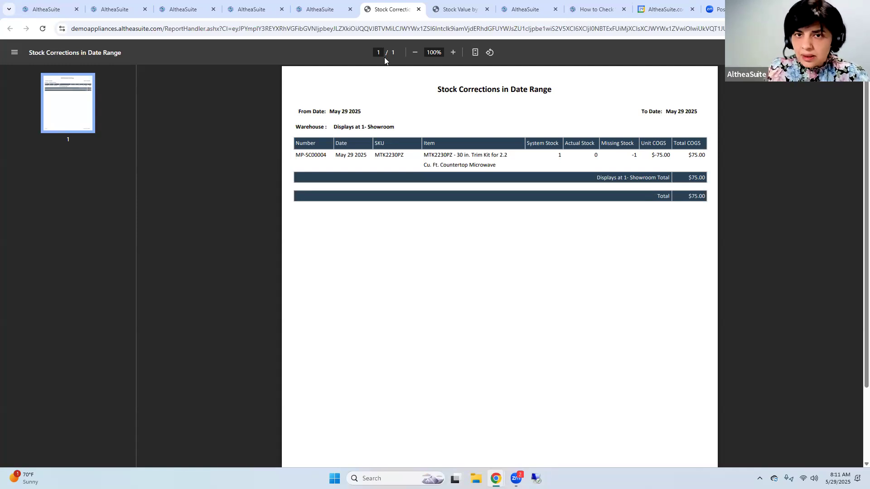
click(255, 10)
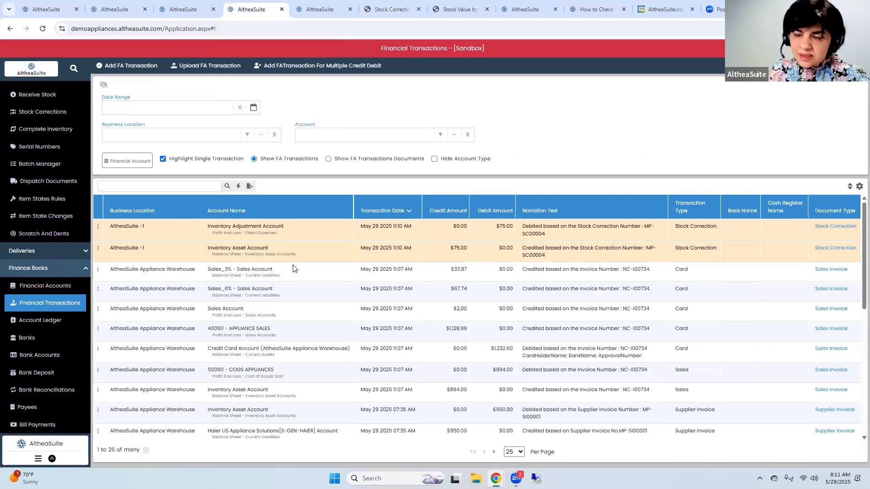
Return to Stock Corrections, view a blank Dump Items Correction form, and close it without saving
scroll(34, 311, up, 3)
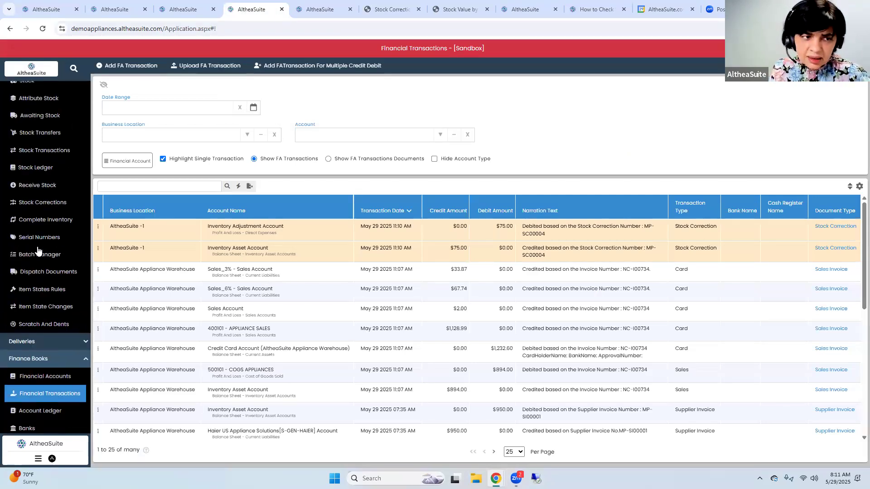
click(38, 248)
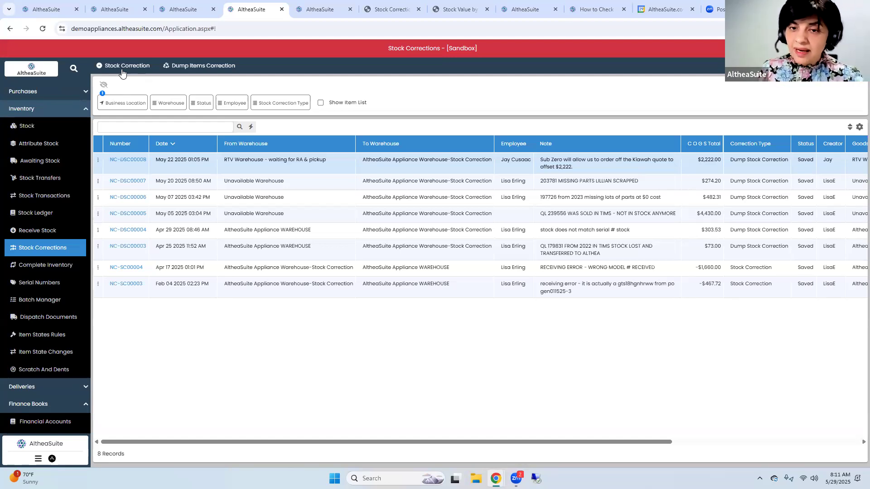
click(212, 67)
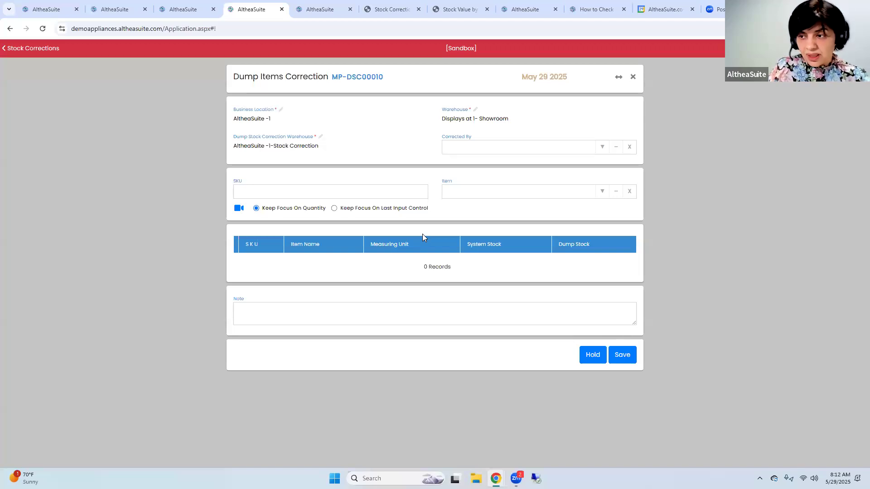
click(633, 78)
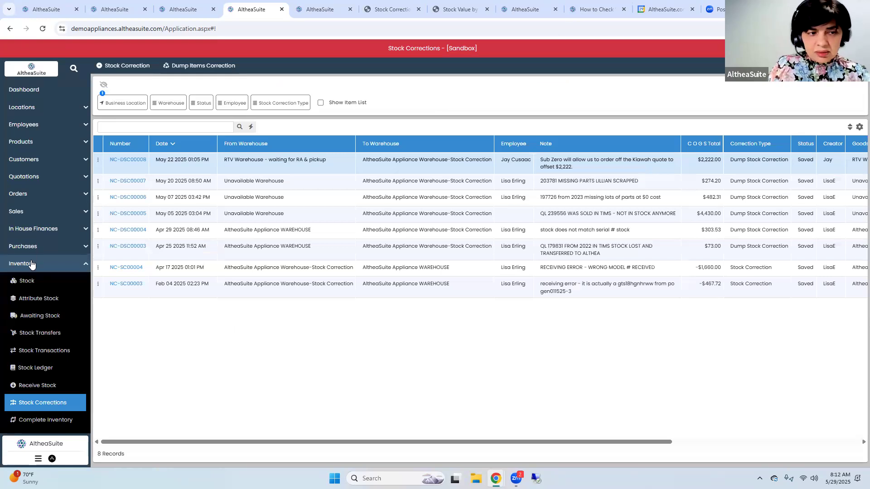
Open the Orders list and review the orders' deliverable and fulfillment statuses
click(32, 264)
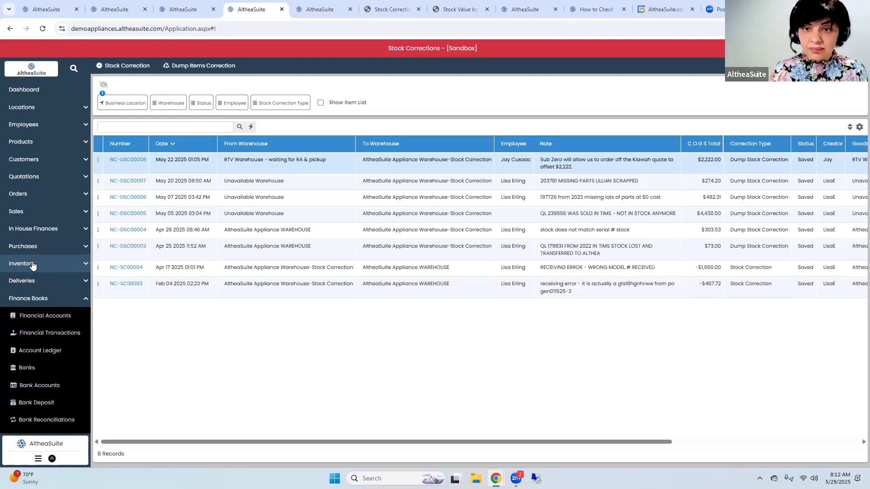
click(16, 299)
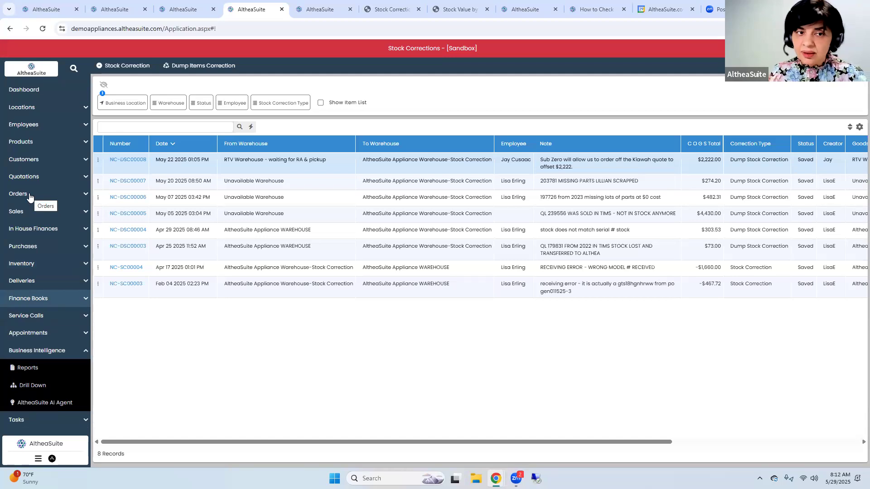
click(28, 195)
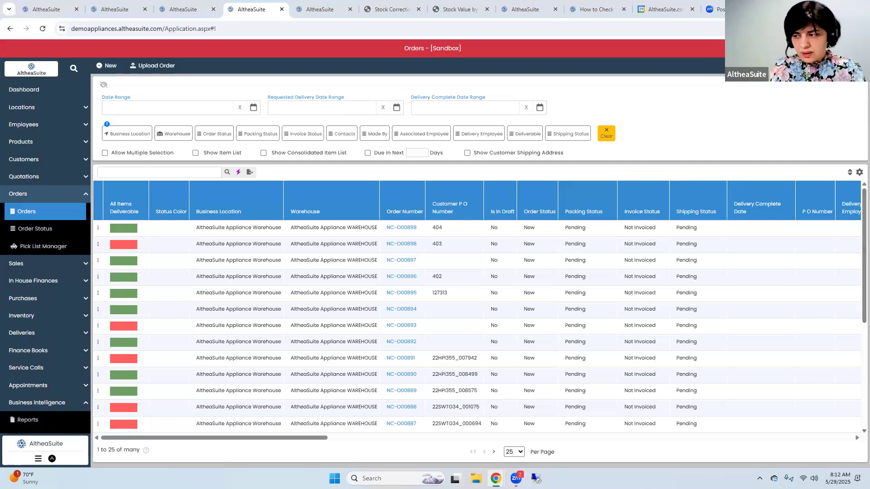
Open the inventory Stock list for all warehouses and review the items' quantities
click(32, 194)
click(31, 263)
click(30, 281)
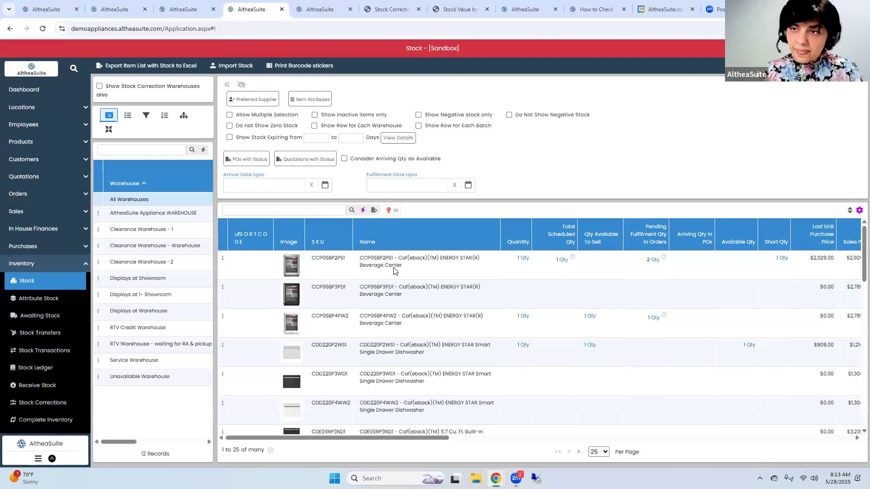
Use Check Price And Stock to look up MTK2230PZ, limited to the AltheaSuite Appliance WAREHOUSE
click(777, 48)
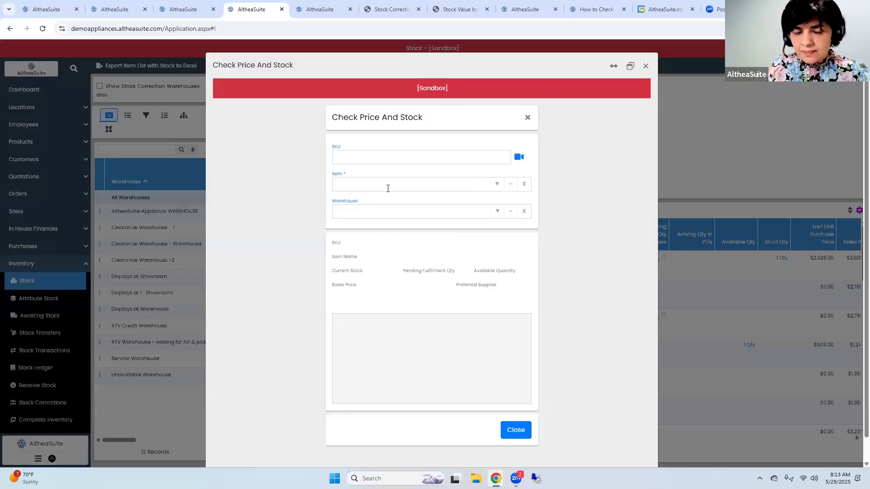
click(387, 188)
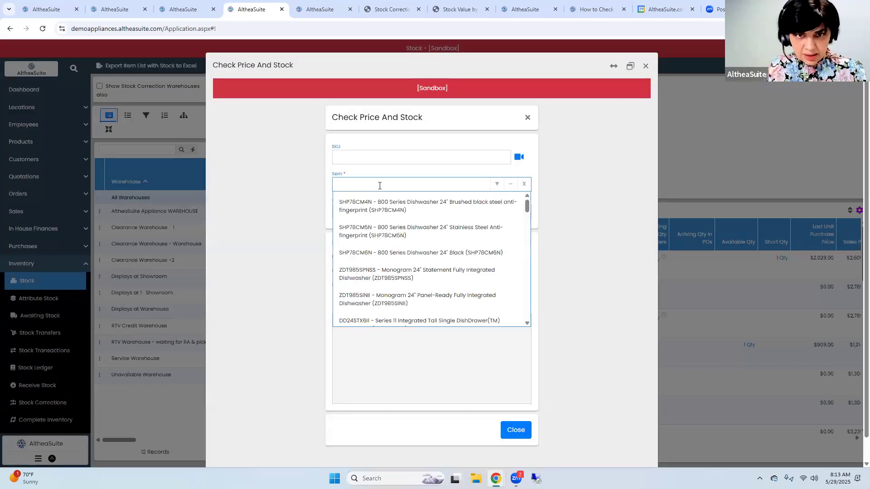
text(MTK2230PZ)
click(379, 203)
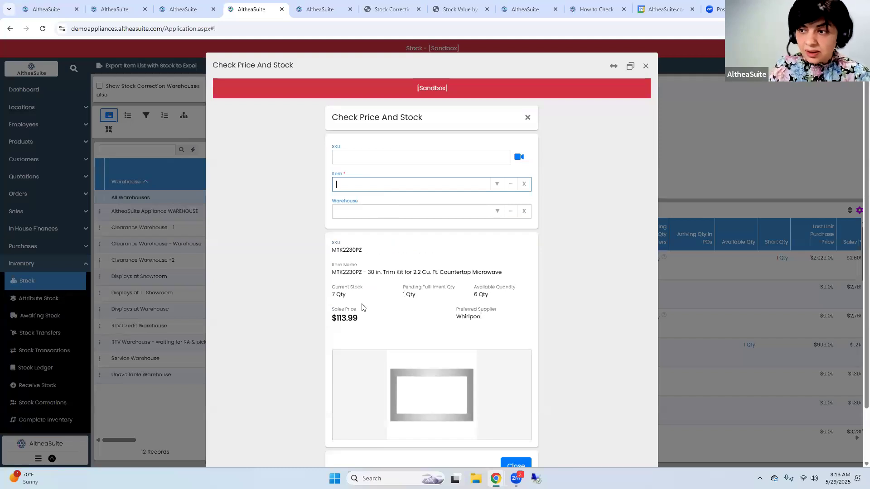
click(497, 211)
click(458, 227)
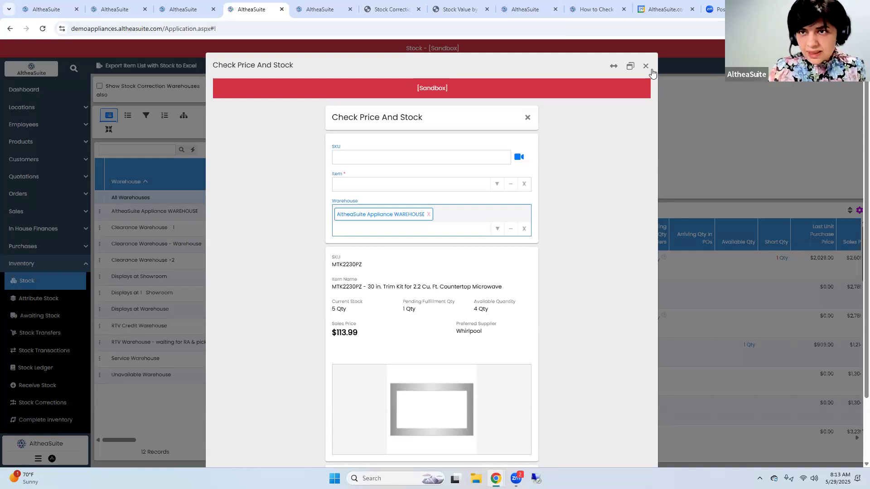
Copy the SKU MTK2230PZ from Check Price And Stock, close the lookup, and search the Stock list for it
double_click(360, 265)
key(ctrl+c)
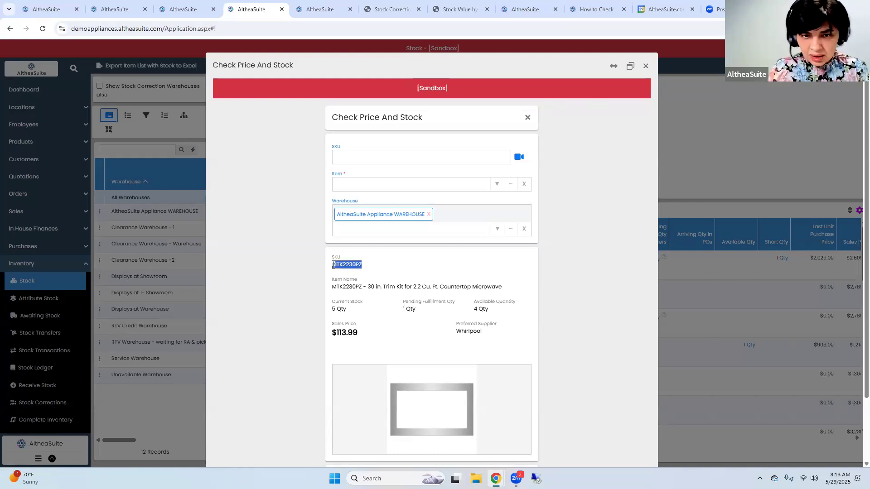
click(645, 66)
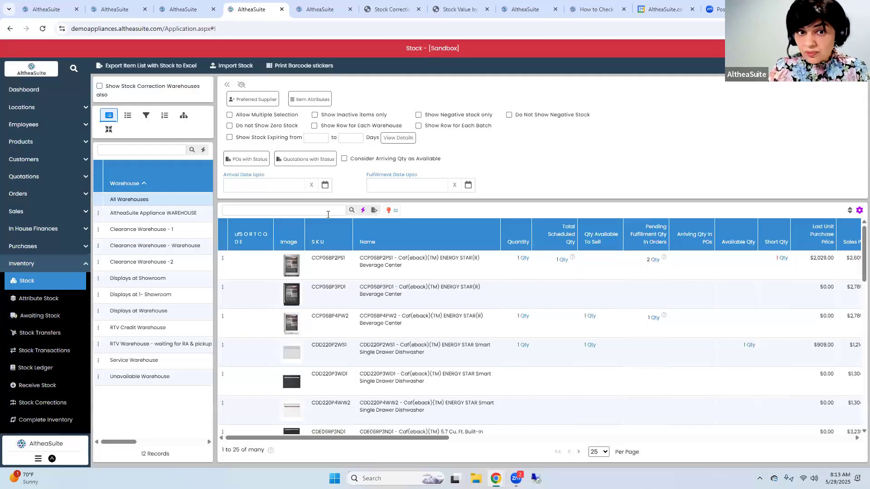
click(307, 216)
key(ctrl+v)
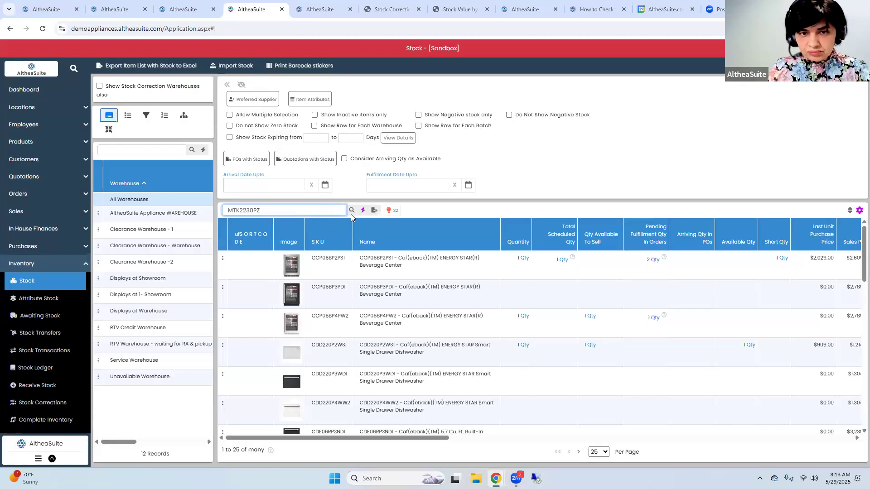
click(350, 210)
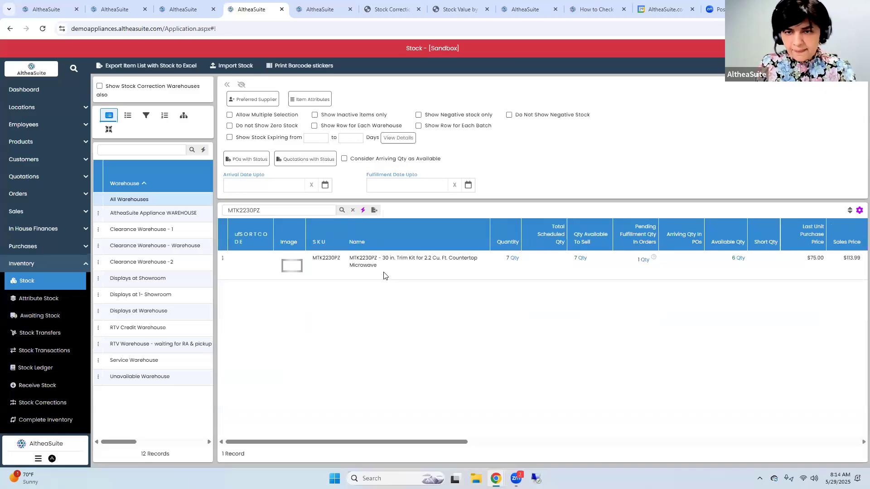
Examine the available quantity and the quantity available to sell for MTK2230PZ
click(384, 275)
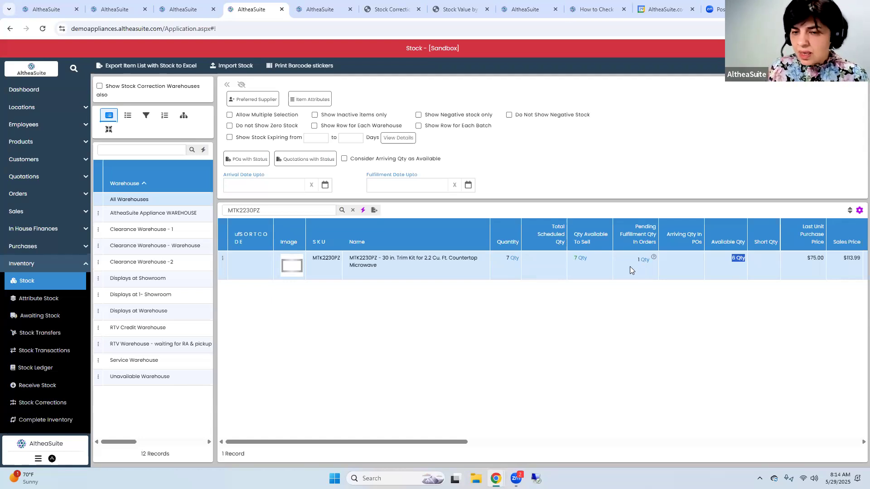
click(582, 260)
drag(576, 262, 569, 278)
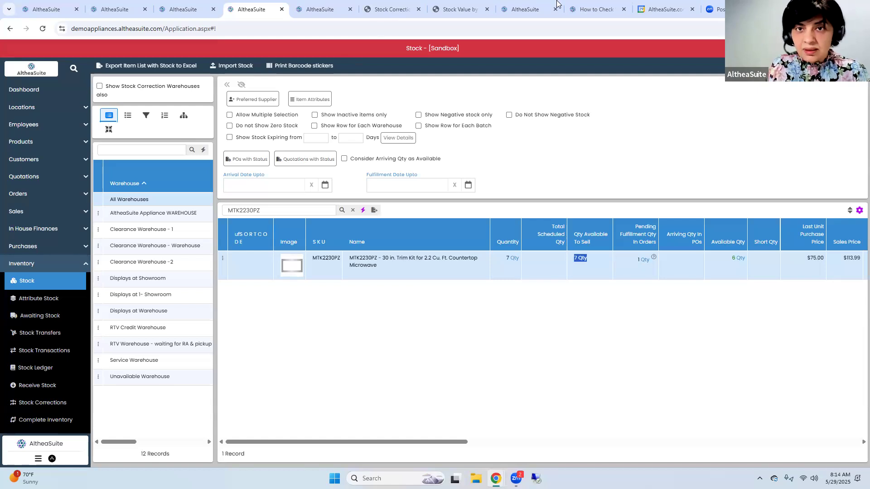
Read the quantity definitions and stock calculations in the How to Check Stock in Stock Manager tutorial, and return to the Stock list
click(596, 8)
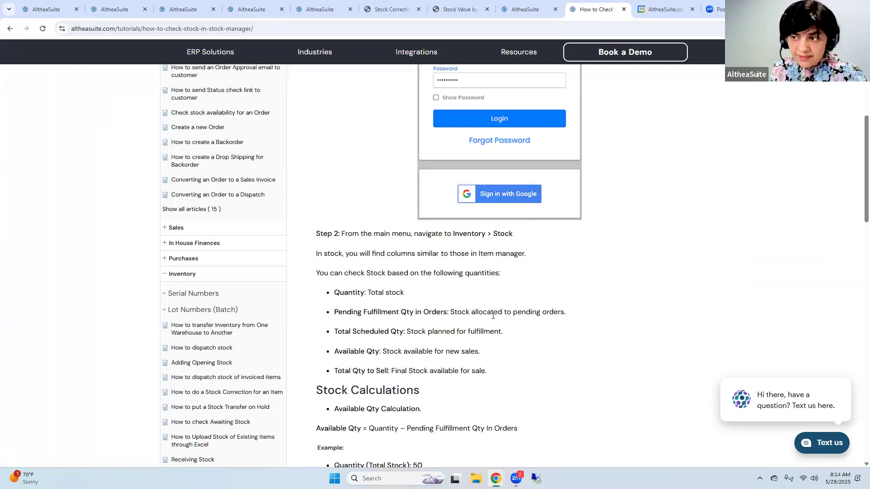
scroll(493, 315, down, 3)
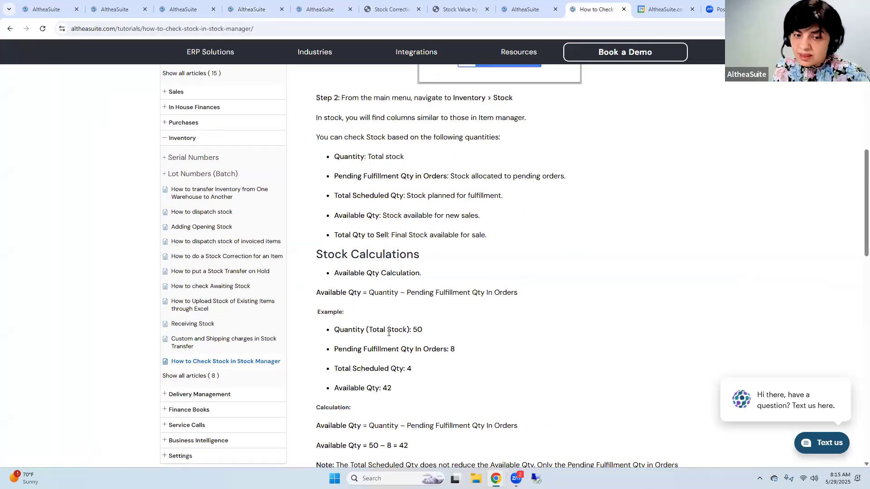
scroll(388, 333, down, 1)
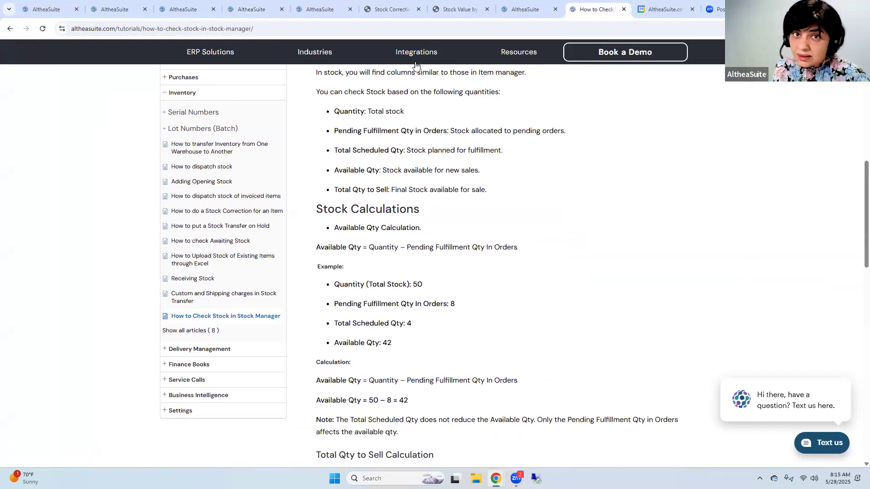
click(305, 9)
click(251, 10)
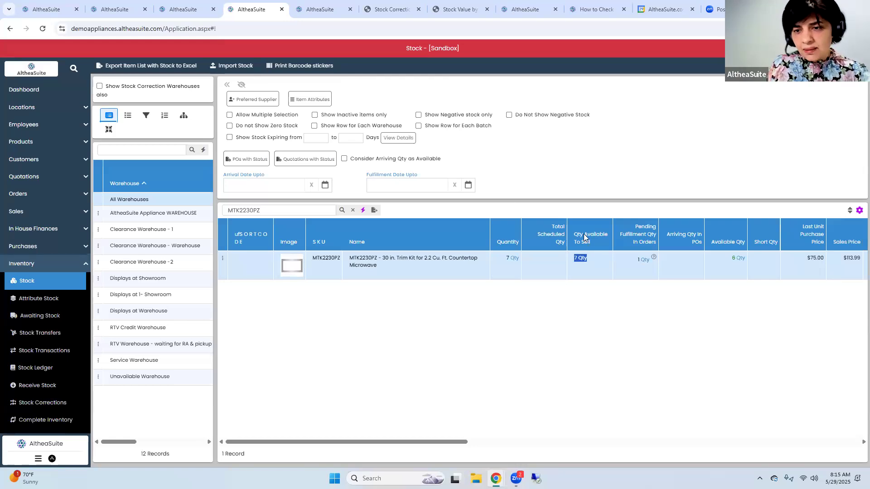
Show the pending fulfillment order for MTK2230PZ, and limit fulfillment to May 31, 2025 and arrival to May 29, 2025
click(654, 271)
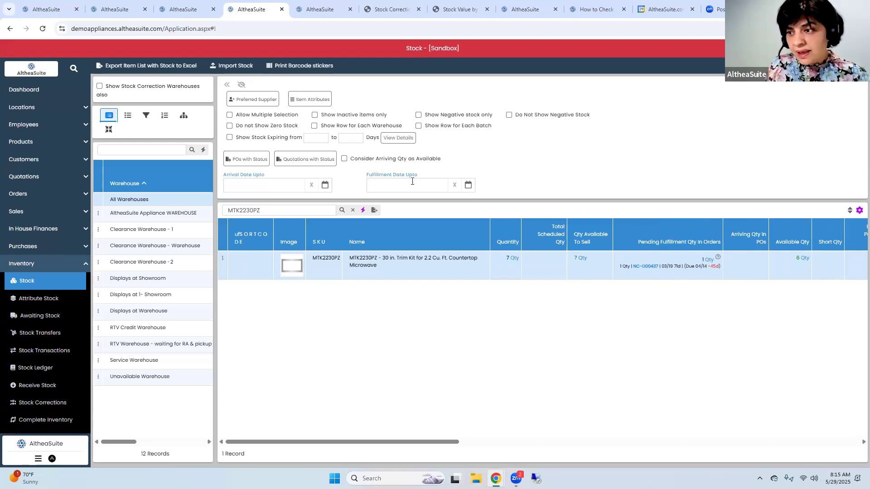
click(468, 186)
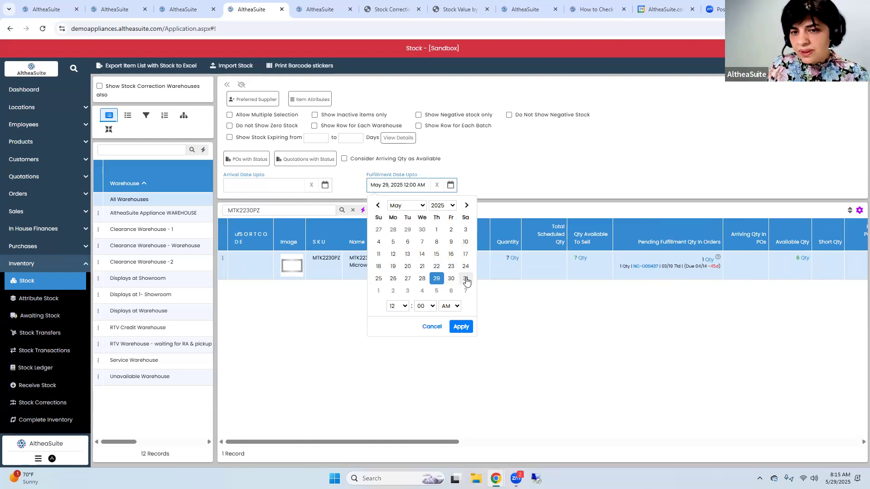
click(465, 280)
click(461, 327)
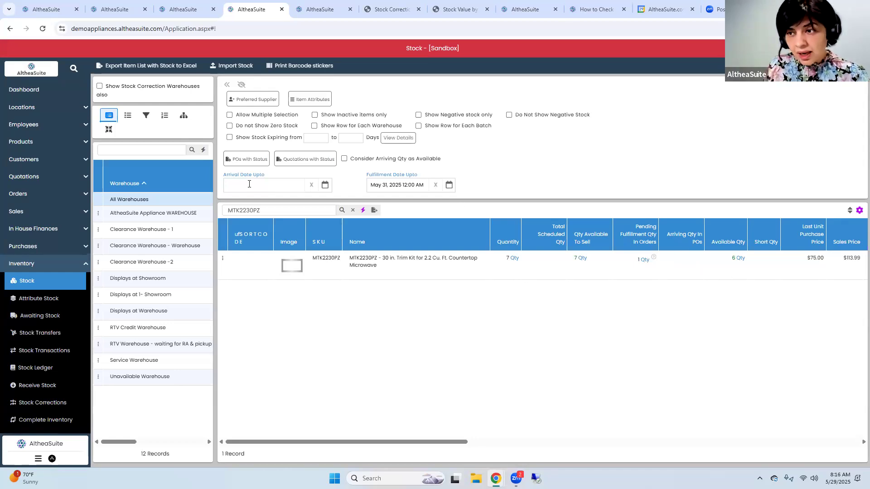
click(325, 184)
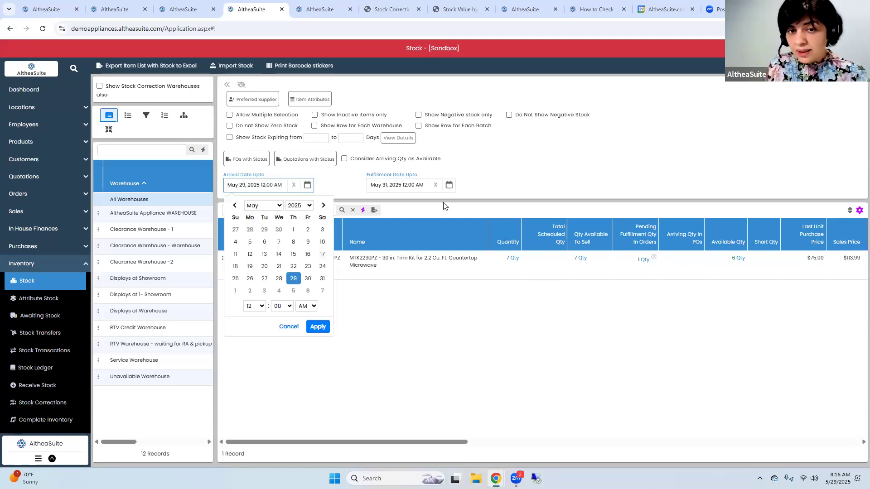
Clear the item search and sort the Stock list by Arriving Qty In POs in descending order
click(352, 211)
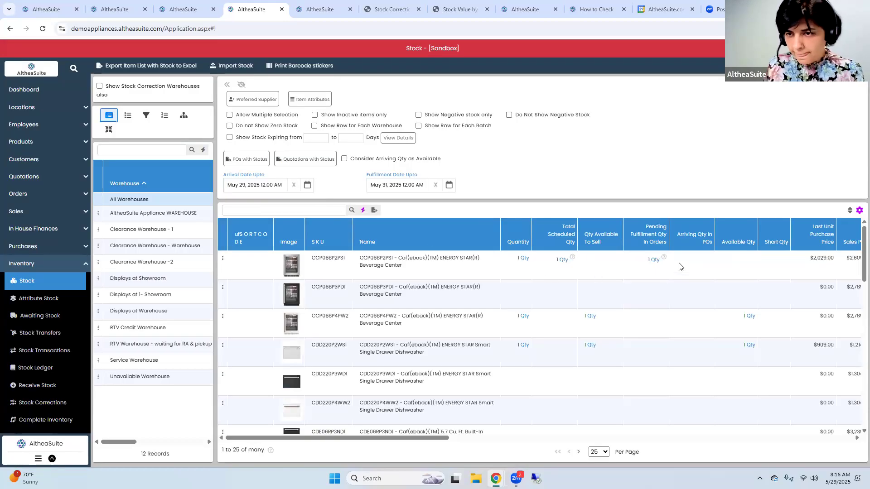
click(699, 244)
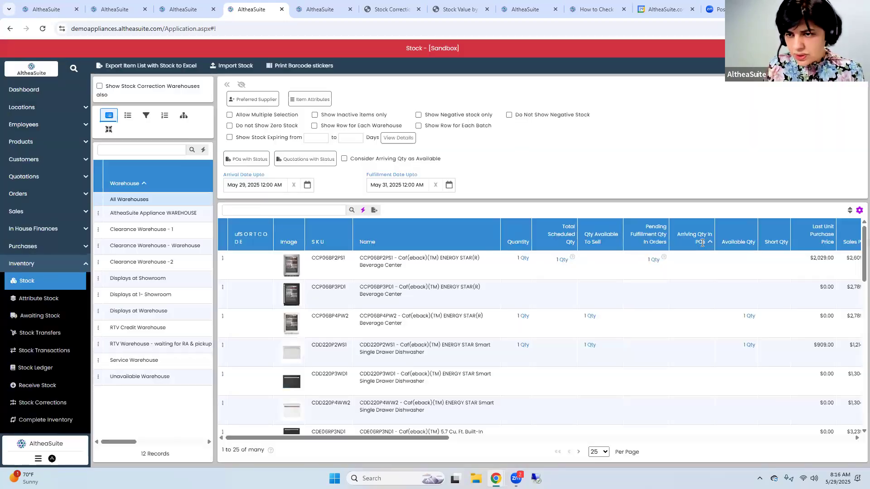
click(702, 242)
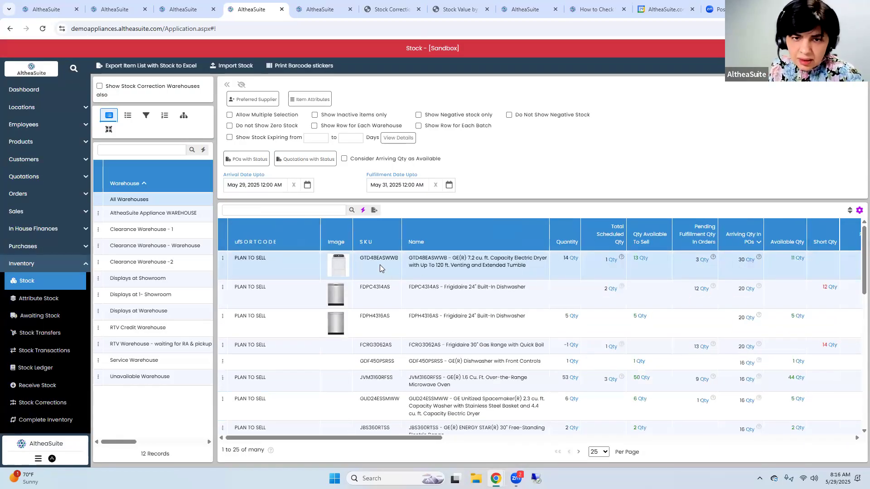
Search the Stock list for the electric dryer GTD48EASWWB and show its pending fulfillment orders beside the arriving quantity
double_click(354, 256)
key(ctrl+c)
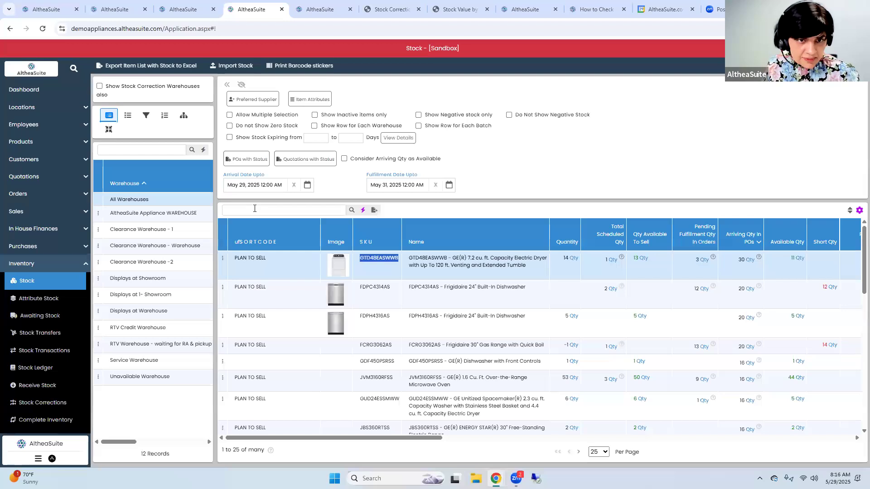
click(254, 208)
key(ctrl+v)
click(351, 210)
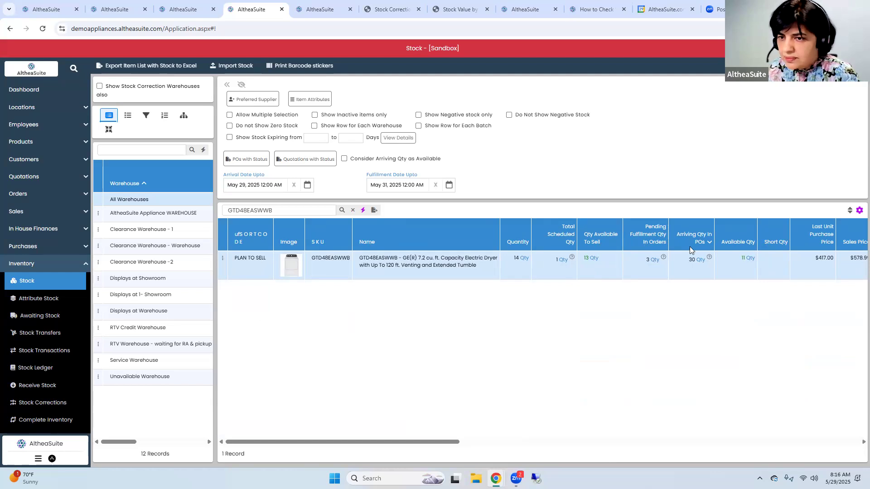
click(663, 257)
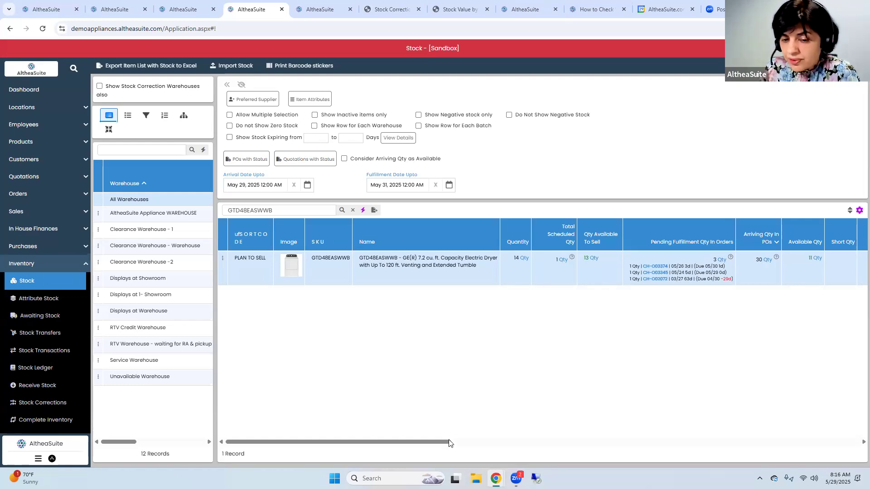
drag(450, 442, 462, 442)
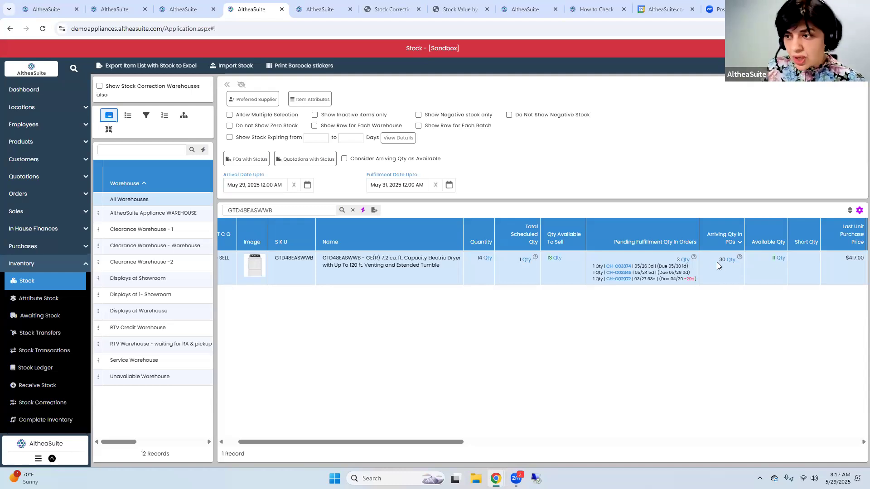
Consider arriving quantity as available for the dryer, and clear both the arrival and fulfillment date limits
click(379, 160)
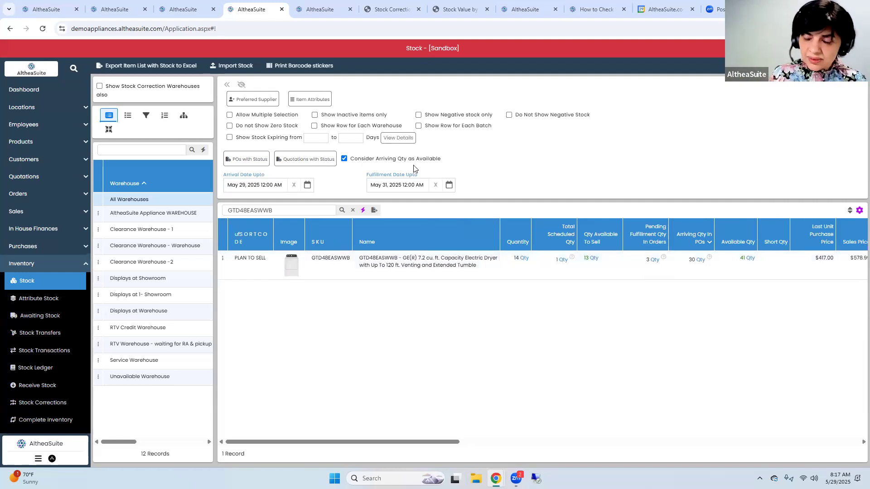
click(740, 267)
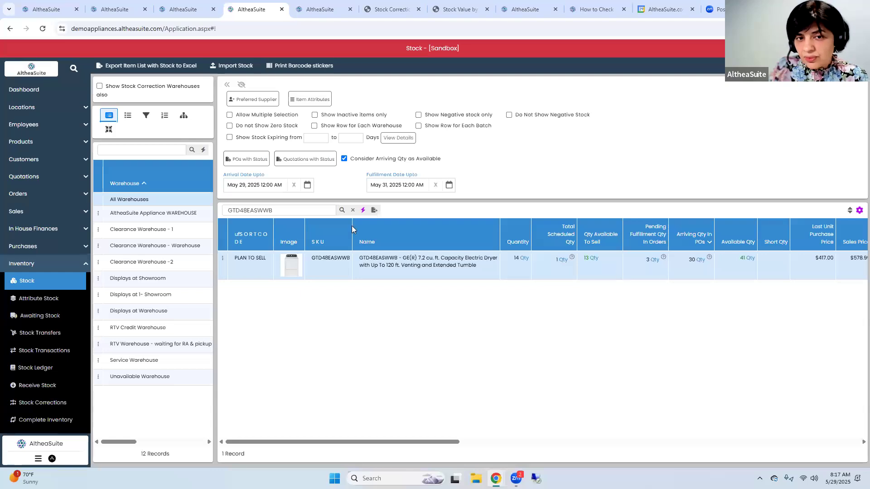
click(294, 185)
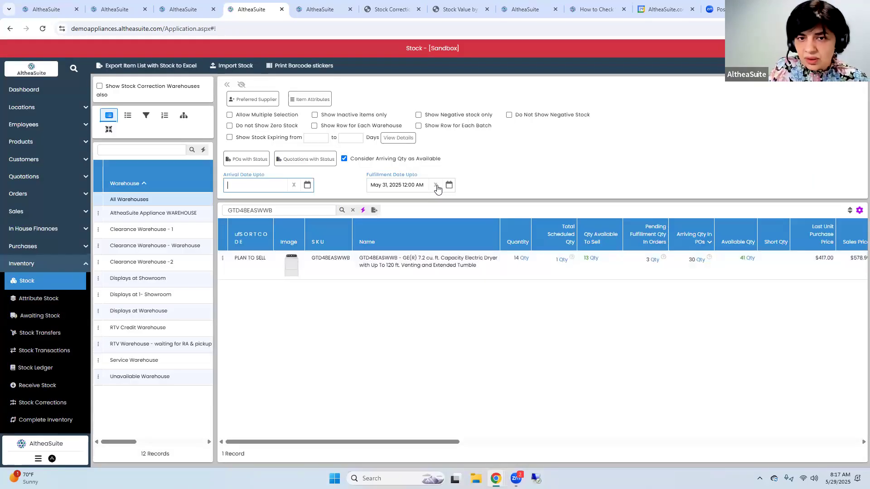
click(436, 185)
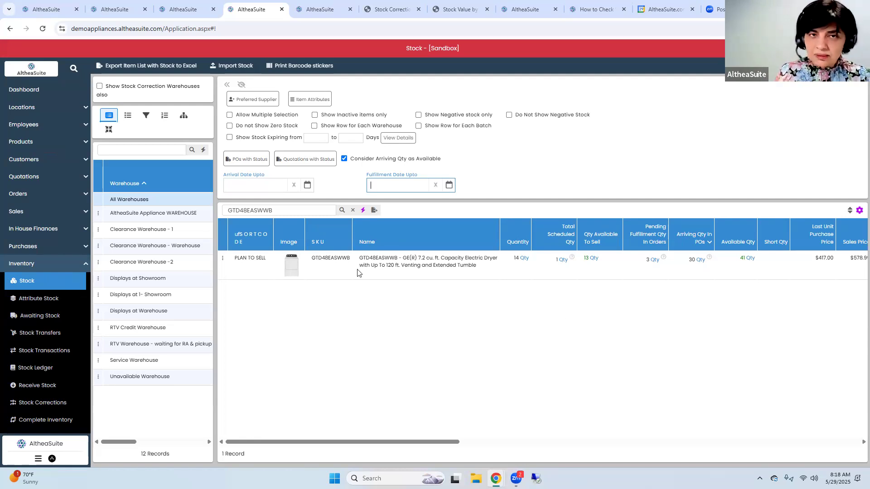
Switch to the Sales Invoices session and open the Business Intelligence Reports list
click(320, 9)
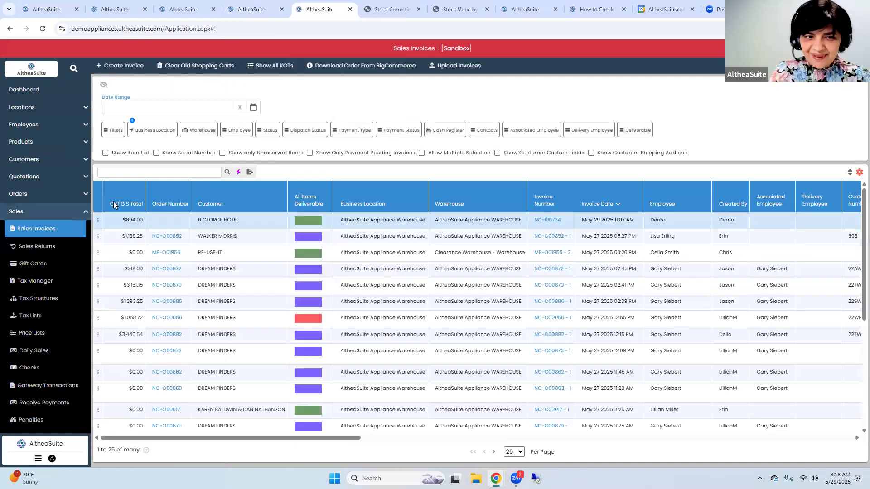
click(32, 211)
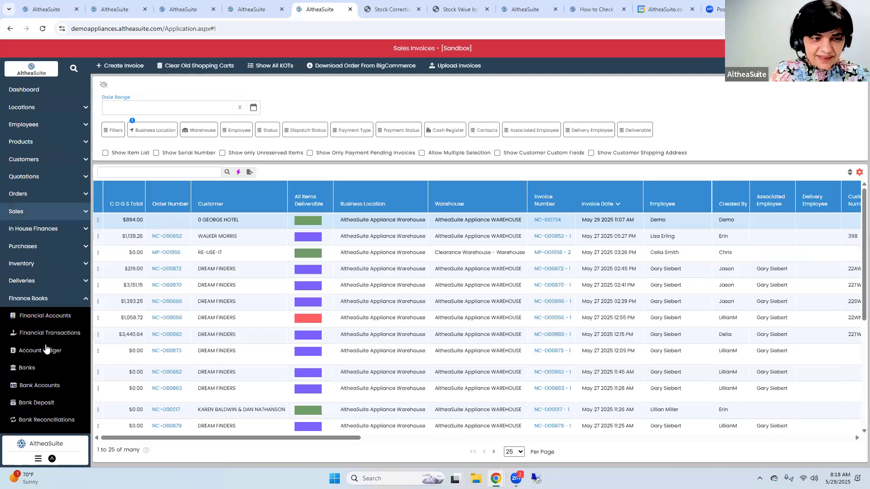
click(48, 299)
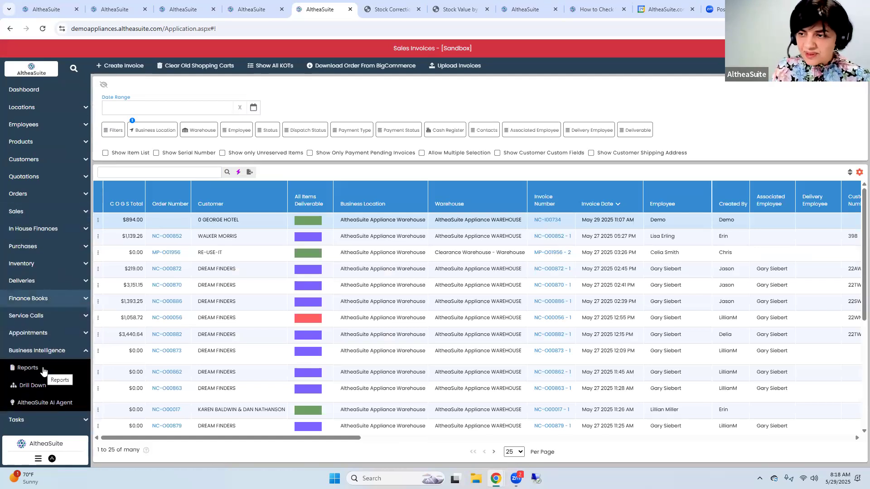
click(43, 369)
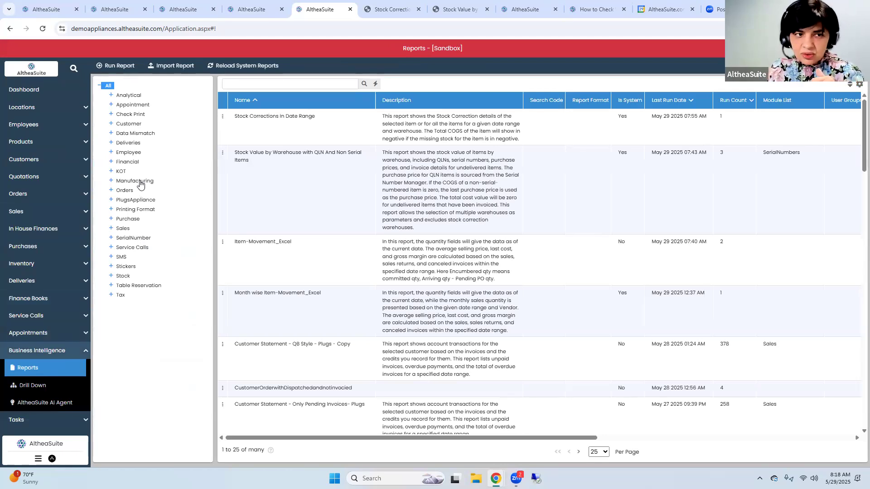
Browse the Customer and Sales report categories and narrow the list to Item Sales reports
click(128, 125)
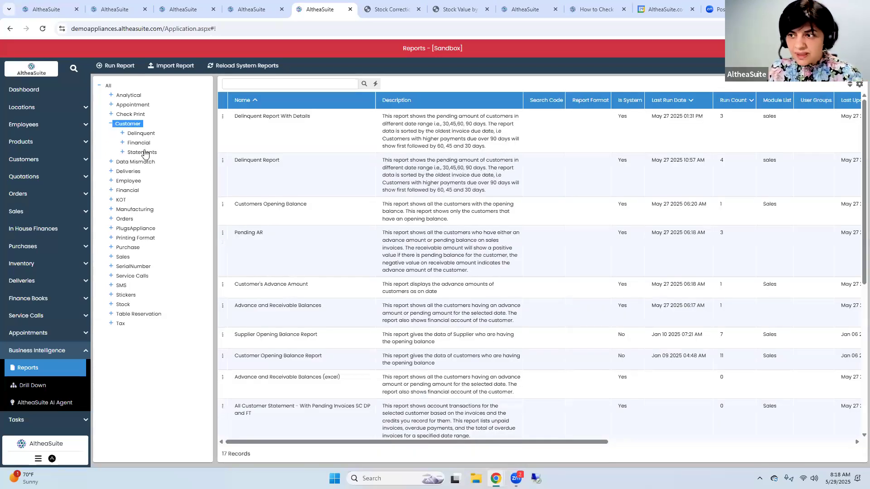
click(123, 257)
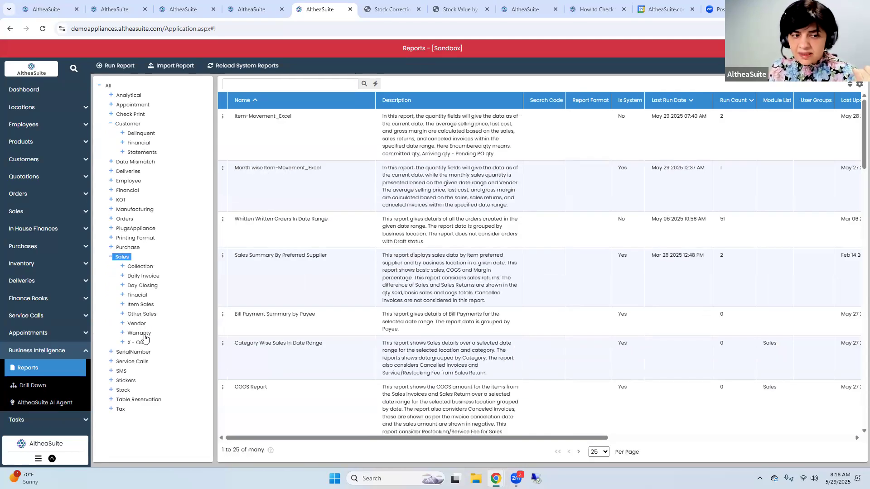
click(139, 305)
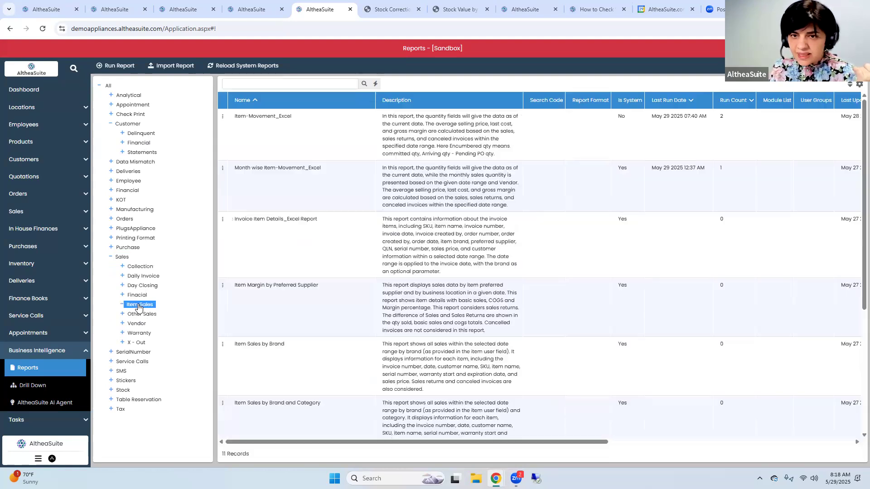
Run the Item-Movement_Excel report for the date range May 25, 2025 to May 28, 2025
click(286, 151)
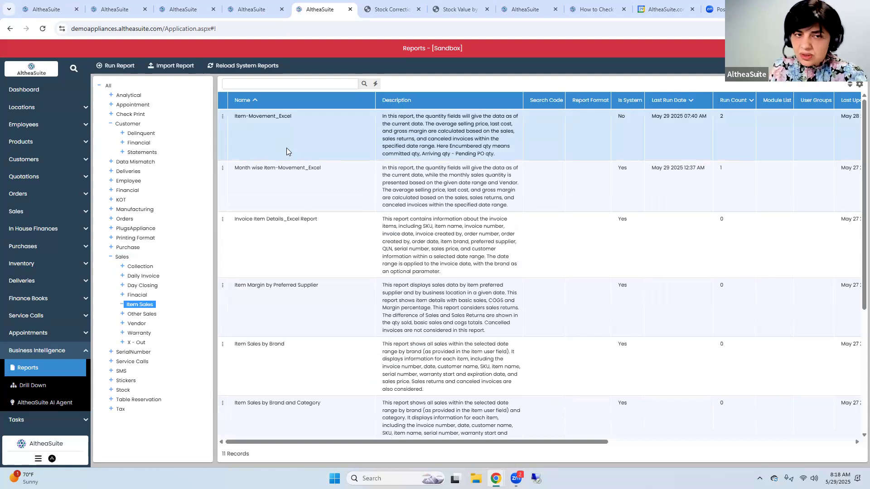
click(222, 116)
click(248, 123)
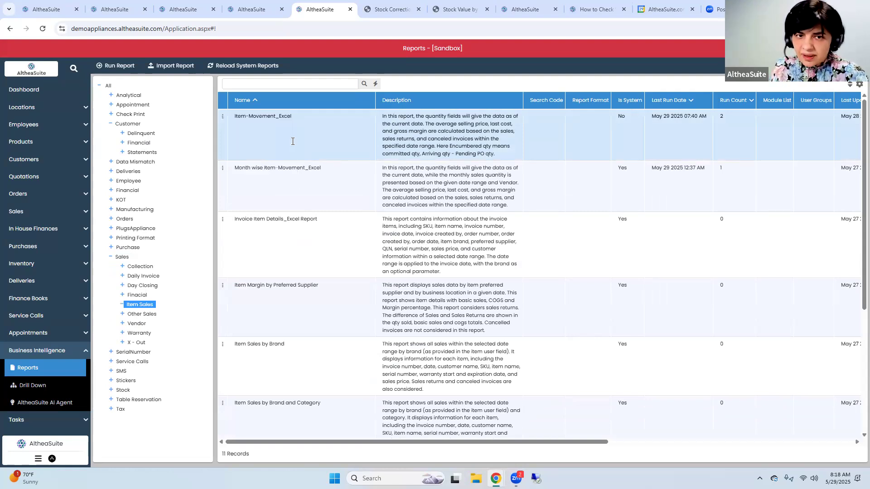
click(383, 121)
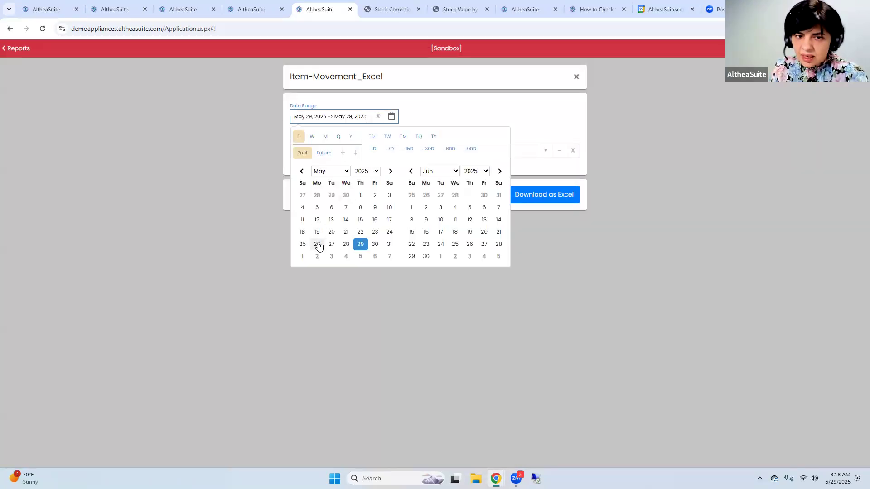
click(302, 244)
click(346, 244)
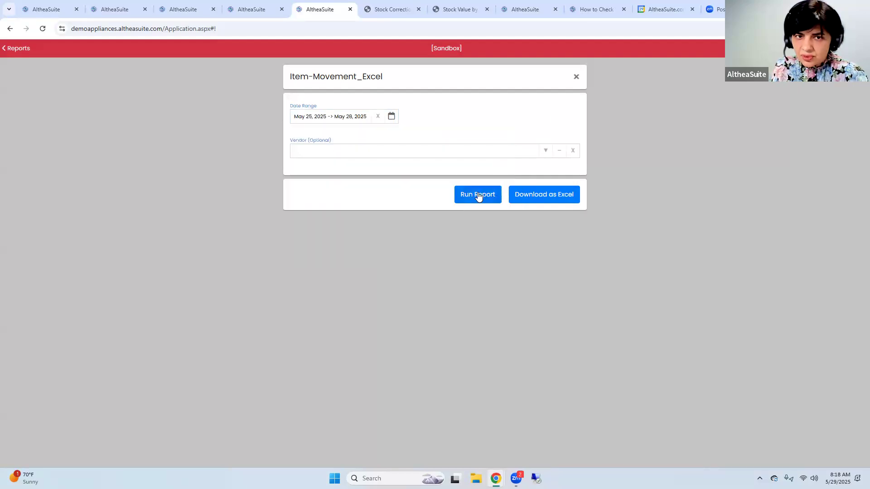
click(478, 195)
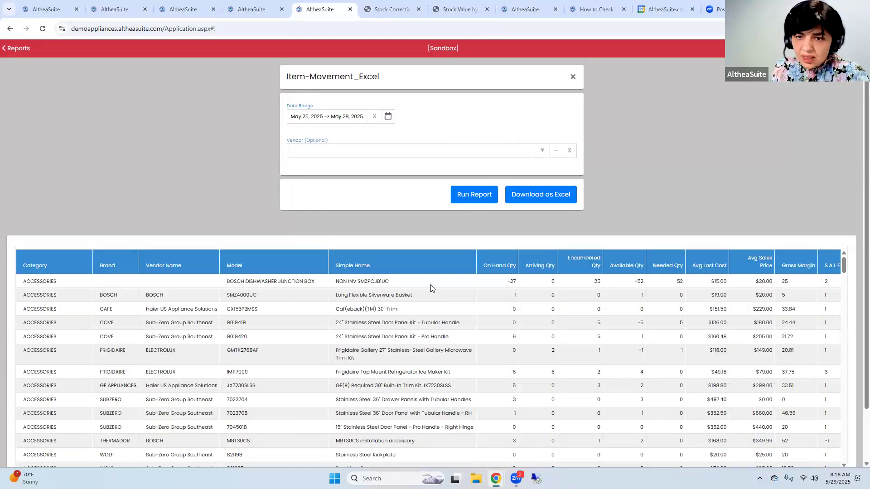
Review the Item-Movement_Excel quantity, cost, margin and period sales columns, and close the report
scroll(433, 288, down, 1)
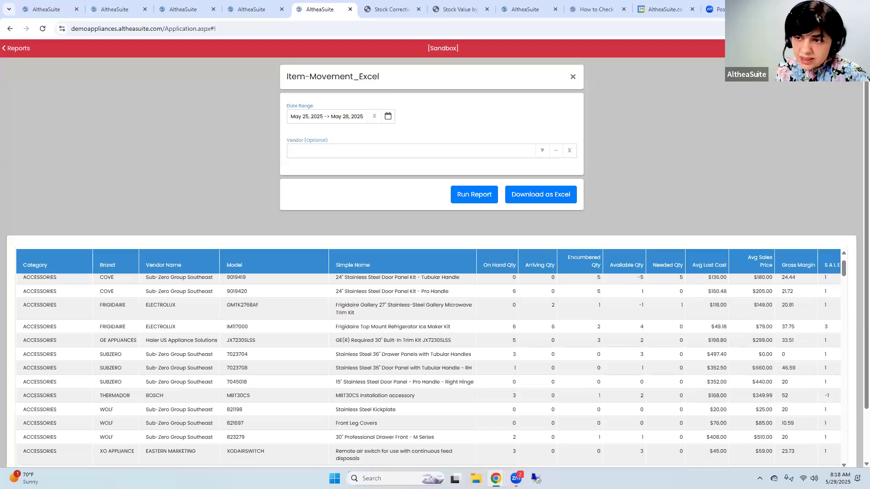
drag(855, 340, 856, 395)
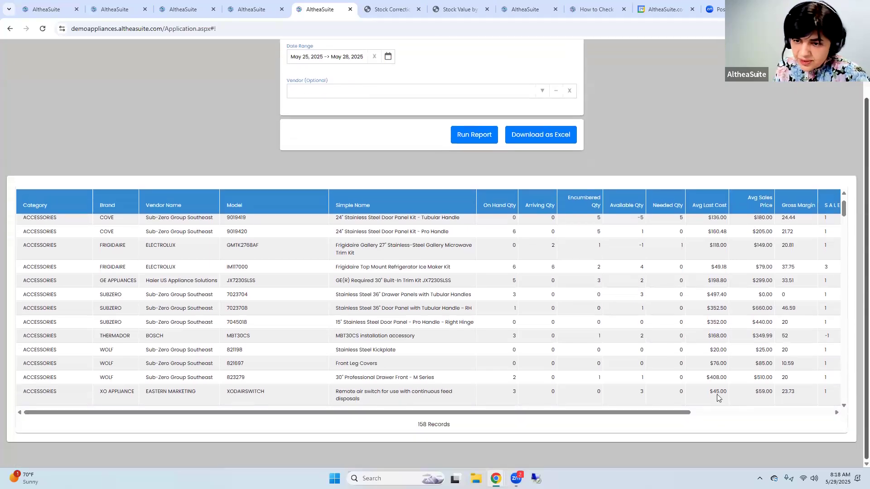
drag(678, 412, 798, 412)
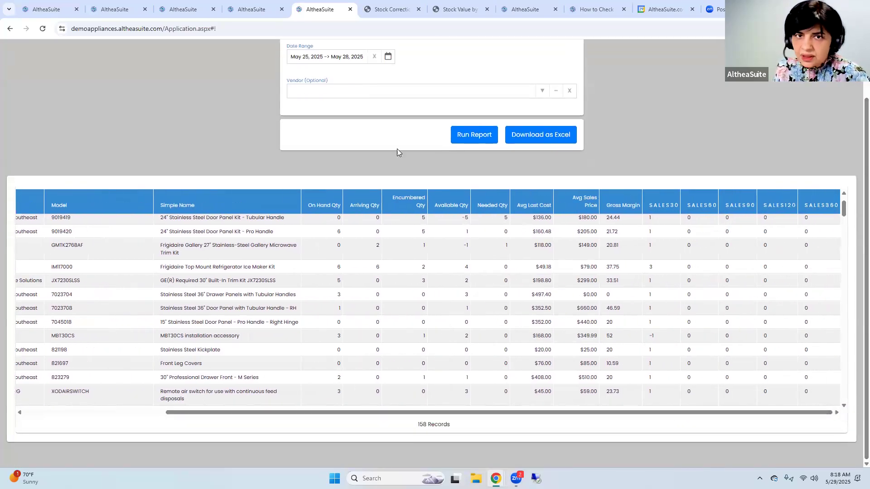
scroll(287, 104, up, 3)
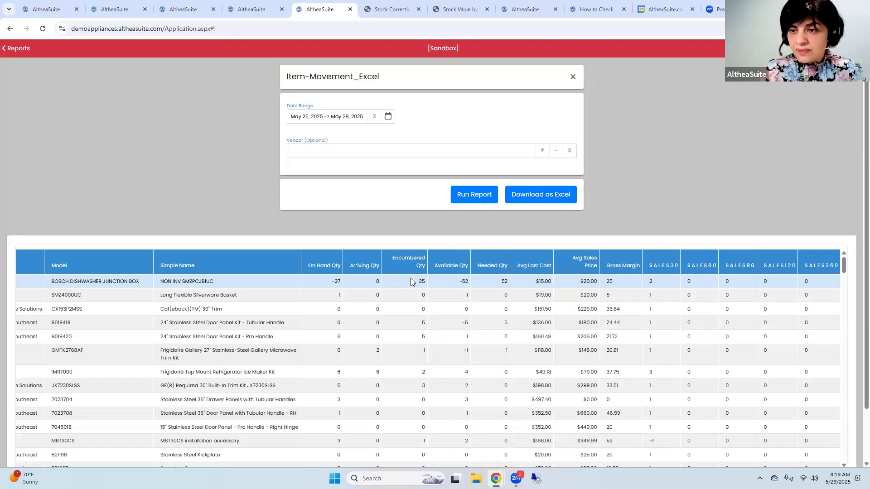
click(572, 77)
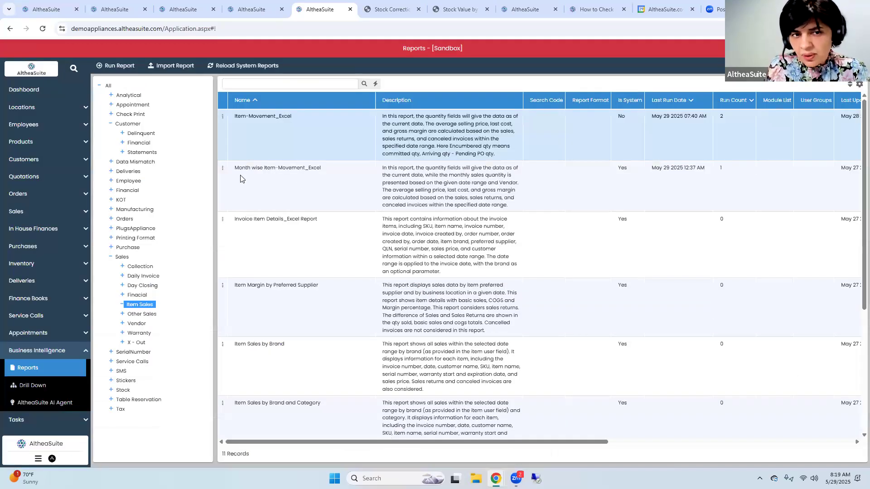
Run the Month wise Item-Movement_Excel report for this week, May 25, 2025 to May 31, 2025
click(240, 176)
click(221, 168)
click(235, 178)
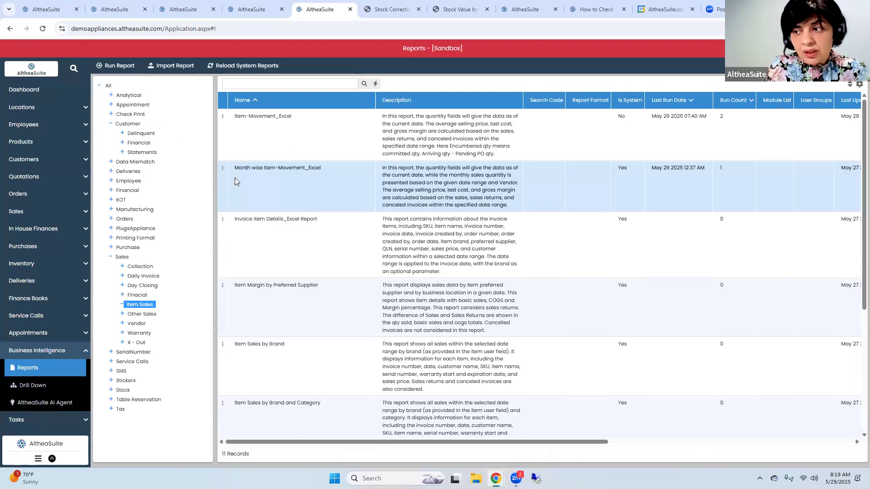
click(391, 117)
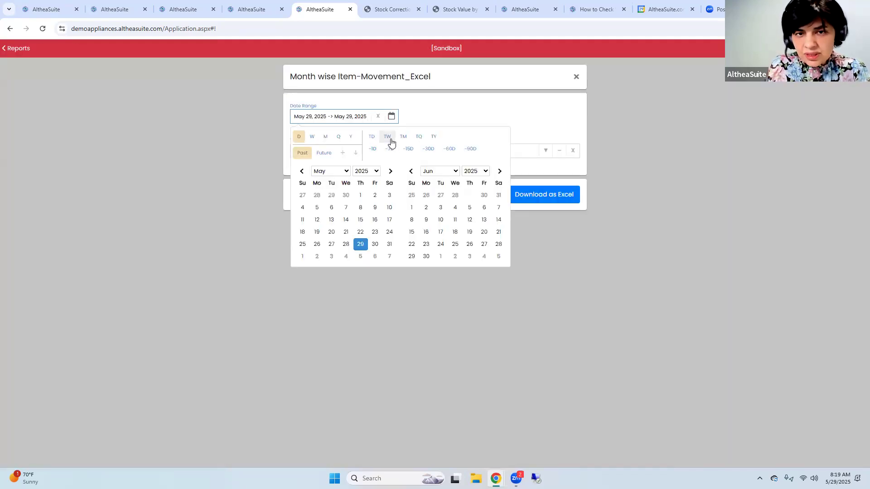
click(388, 137)
click(476, 196)
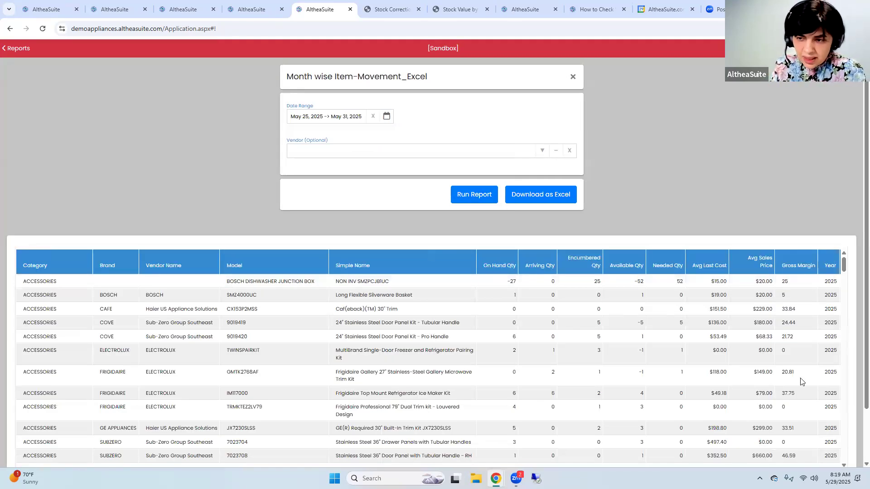
Review the monthly sales columns from January to December in the month-wise item movement results, and close the report
scroll(800, 382, down, 2)
scroll(596, 395, down, 1)
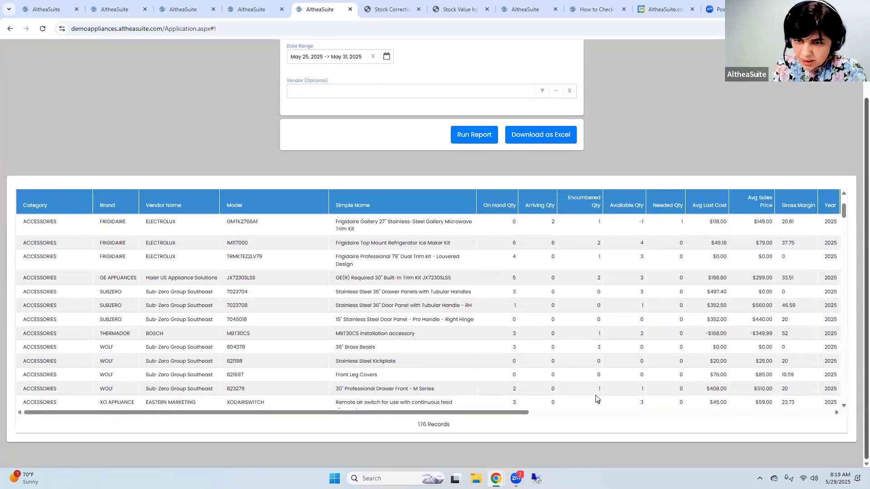
drag(570, 414, 809, 413)
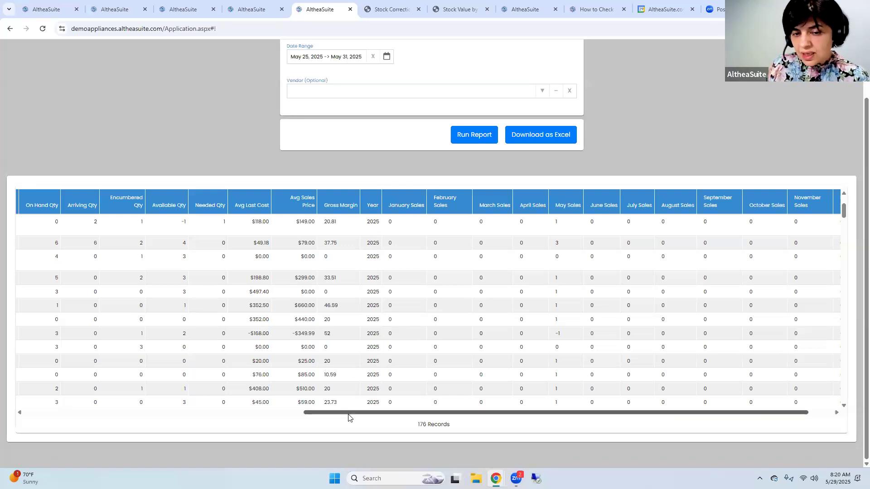
drag(348, 413, 398, 415)
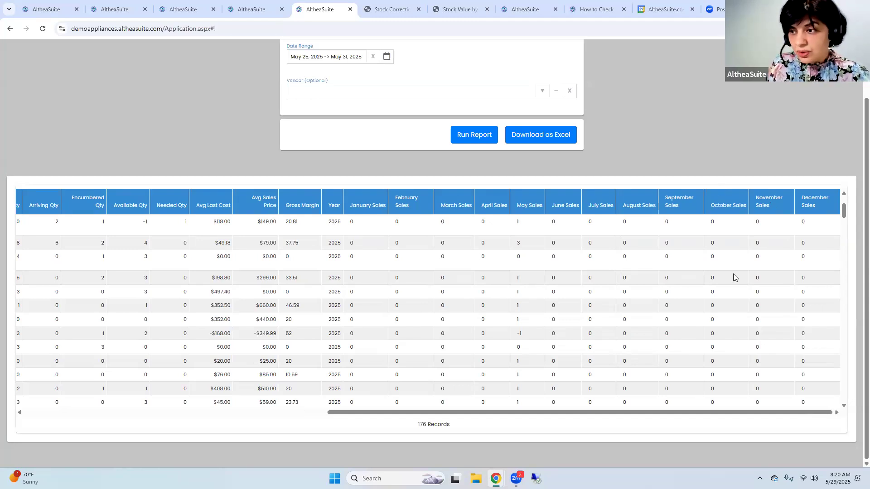
scroll(732, 278, up, 5)
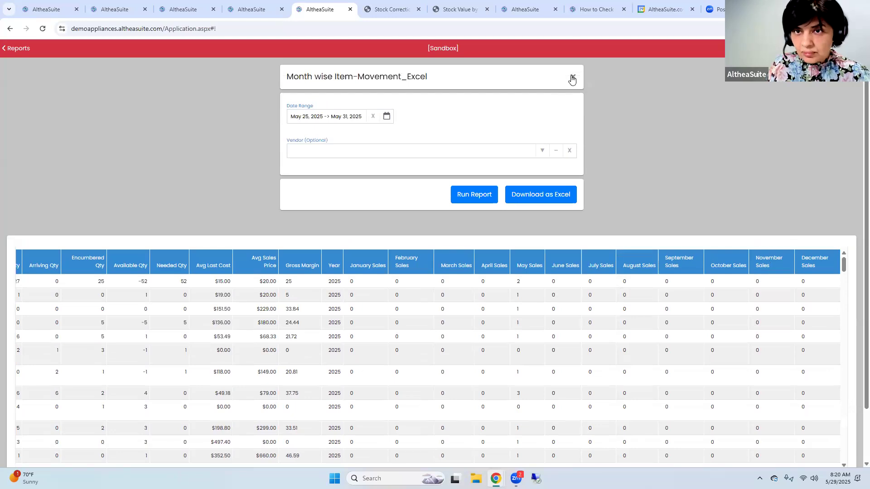
click(572, 77)
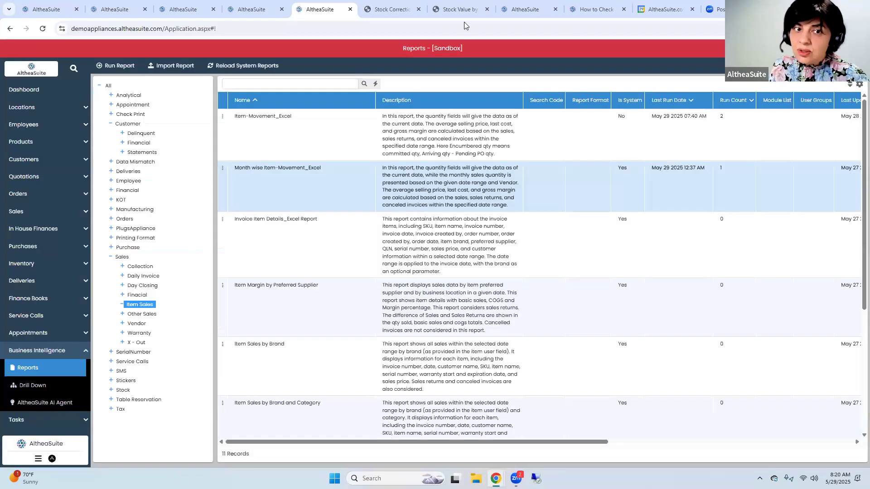
List the Stock reports and highlight the description of Stock at Hand by Warehouse with Serial Numbers
click(122, 390)
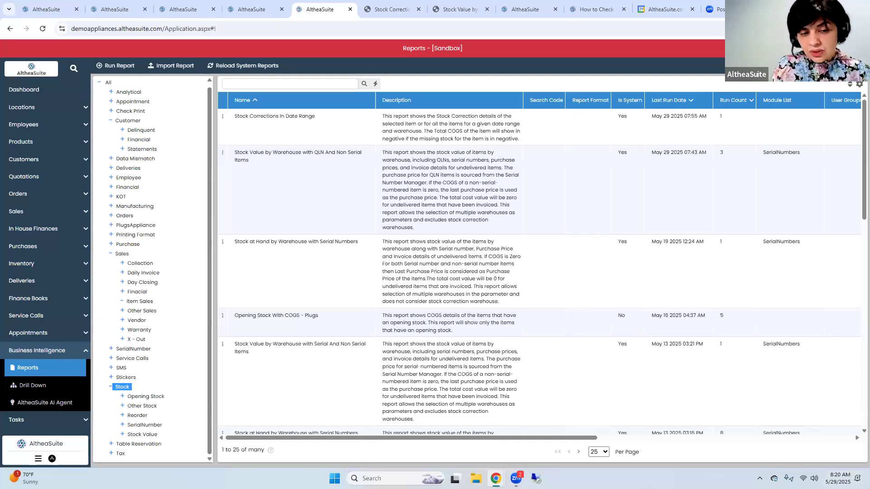
click(392, 249)
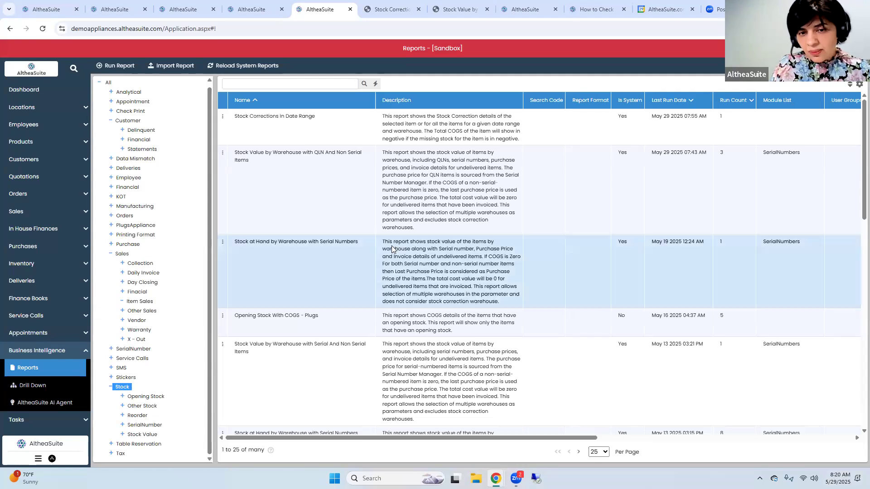
drag(382, 242, 488, 306)
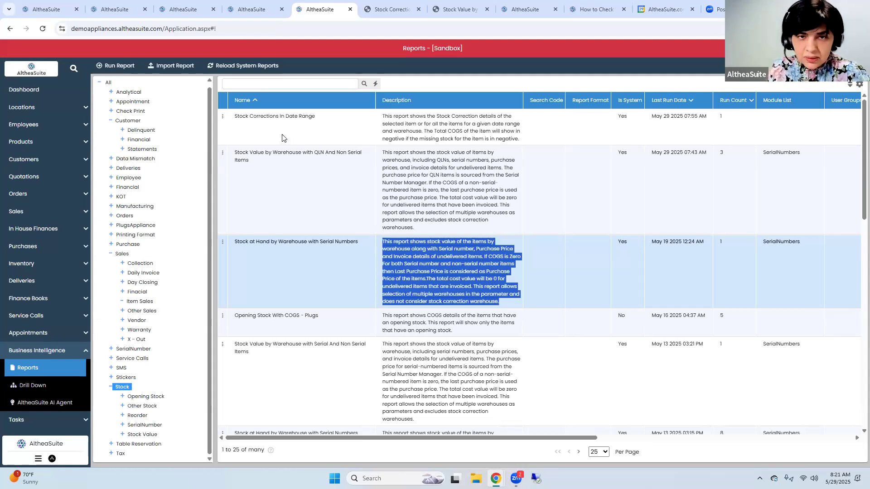
Examine the customer, document number, QLN, serial number and cost columns across the Stock Value by Warehouse with QLN And Non Serial Items report
click(447, 10)
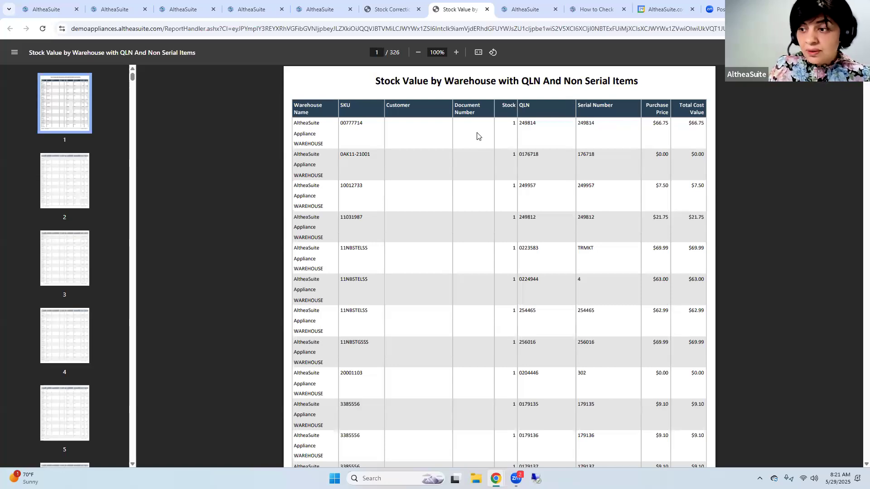
scroll(519, 324, down, 5)
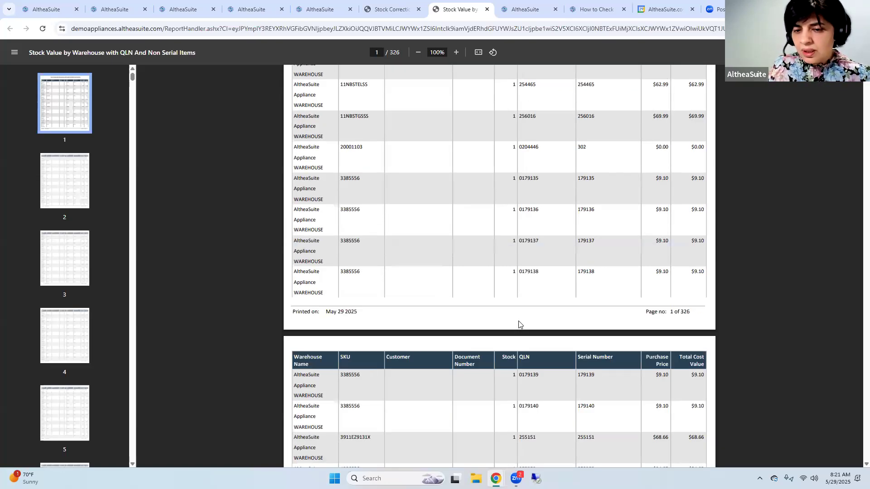
scroll(519, 325, down, 9)
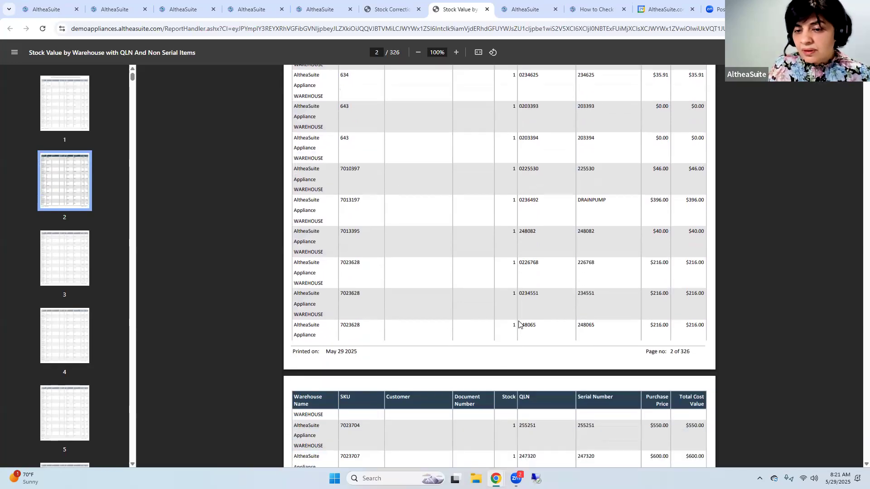
scroll(519, 324, down, 2)
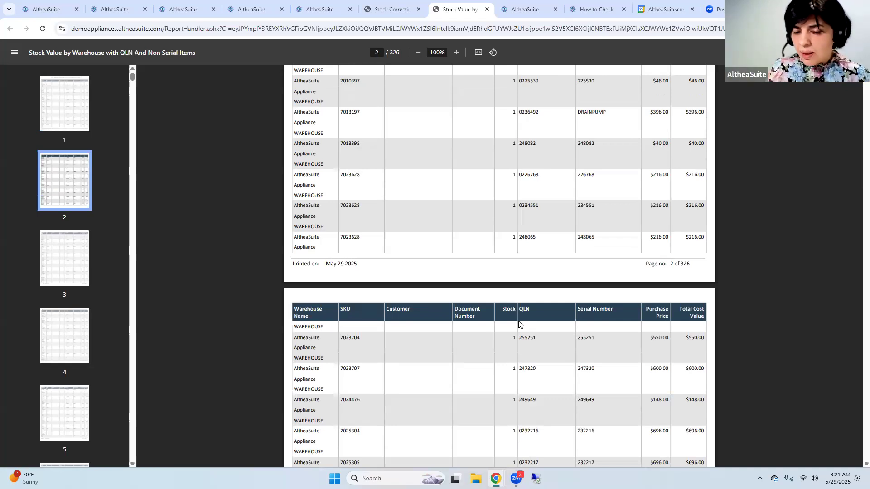
scroll(700, 224, down, 2)
scroll(700, 224, down, 8)
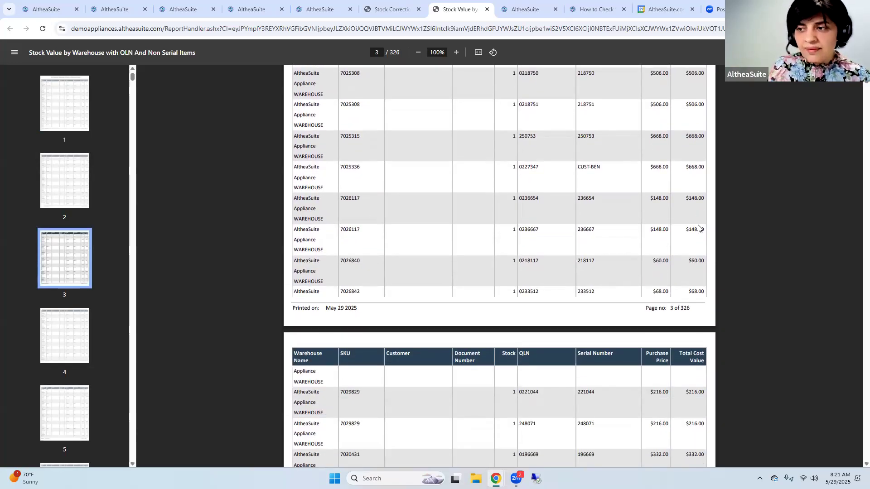
scroll(697, 229, down, 4)
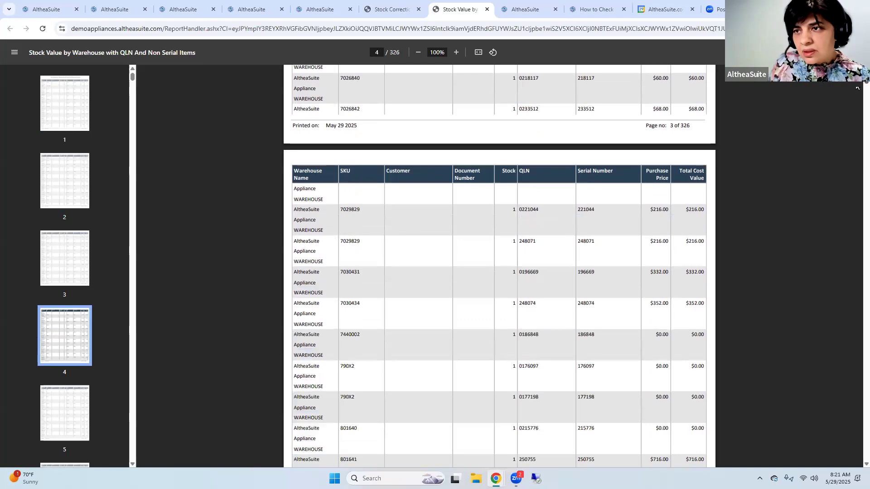
drag(856, 94, 838, 429)
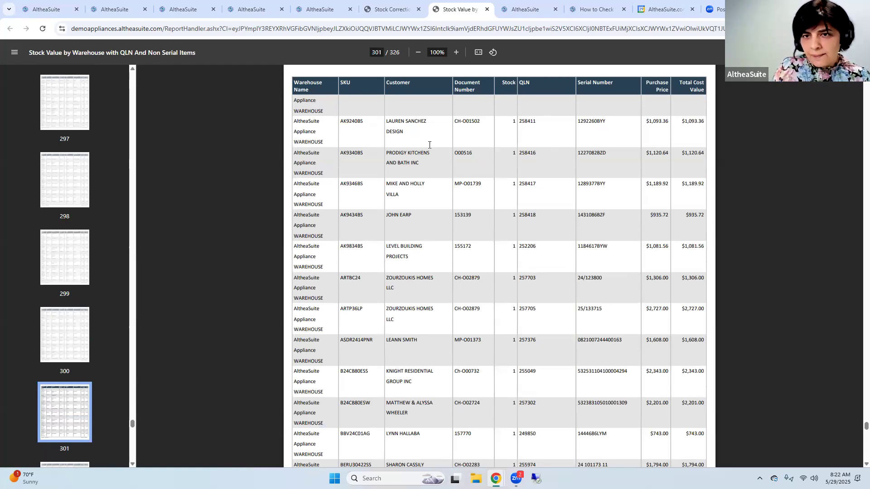
scroll(585, 190, down, 7)
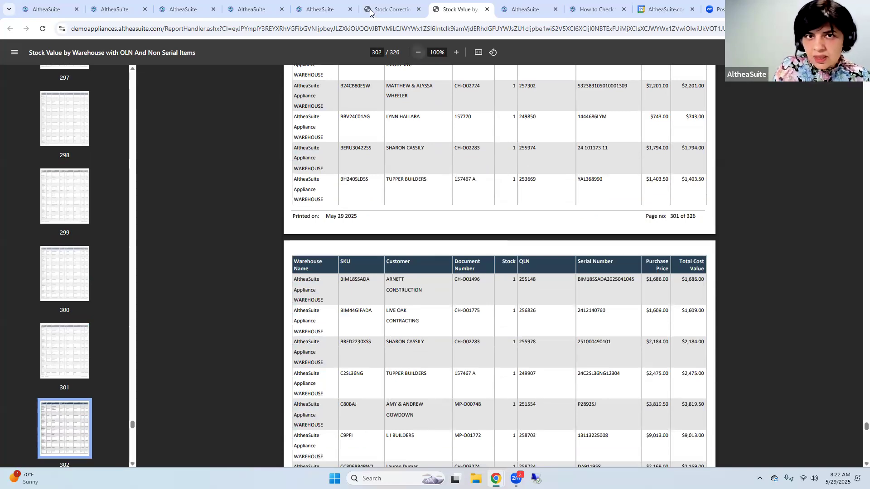
Return to the Reports list and select the Stock at Hand by Warehouse with Serial Numbers report
click(311, 13)
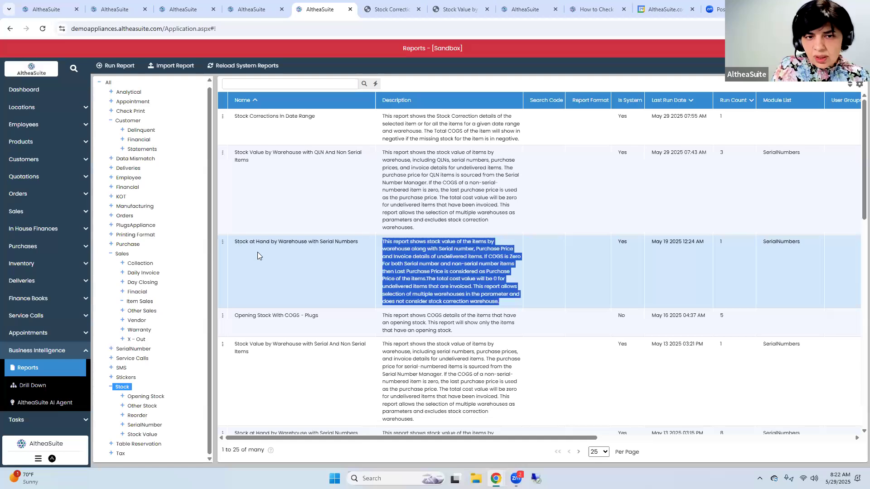
click(278, 175)
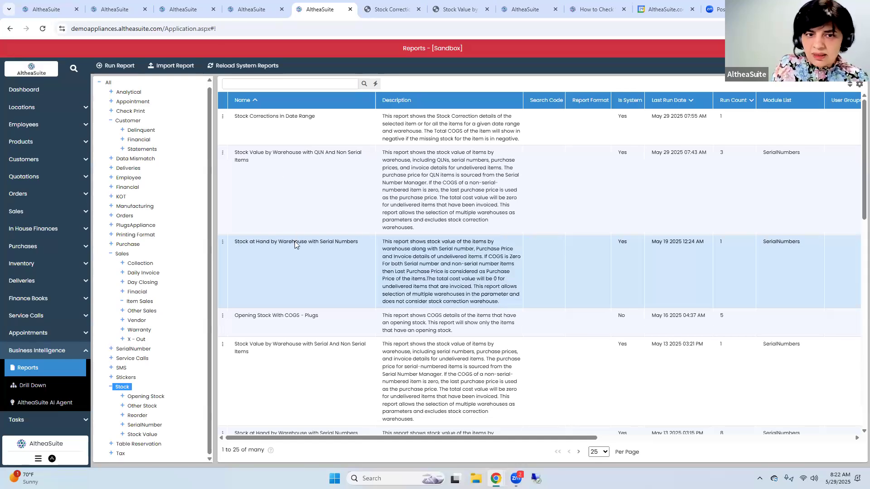
click(297, 262)
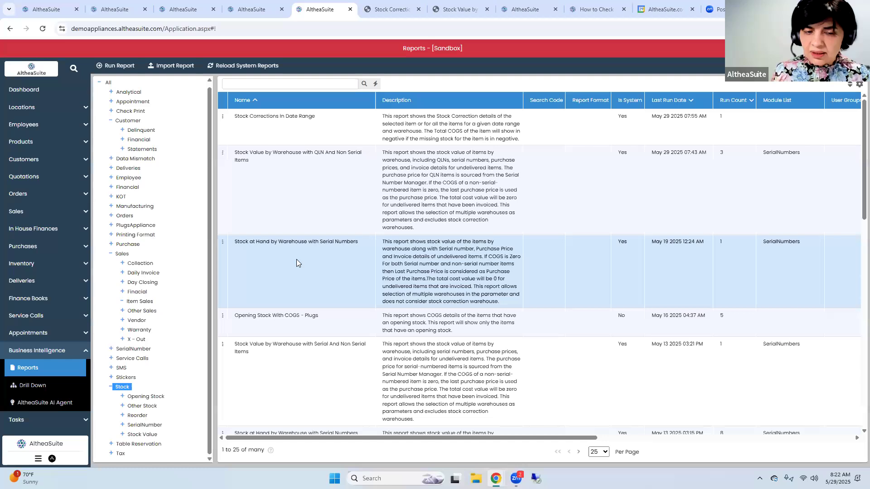
Collapse the Stock report category and list the Purchase reports with their subcategories
scroll(311, 249, down, 1)
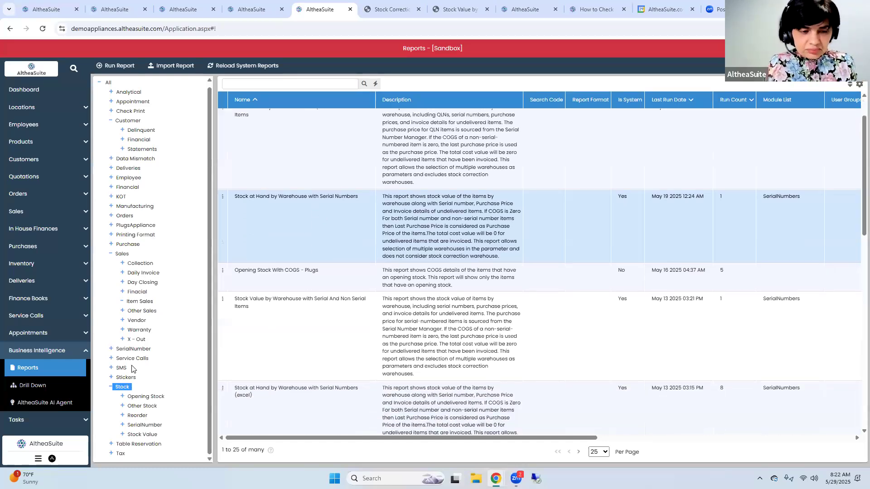
click(111, 387)
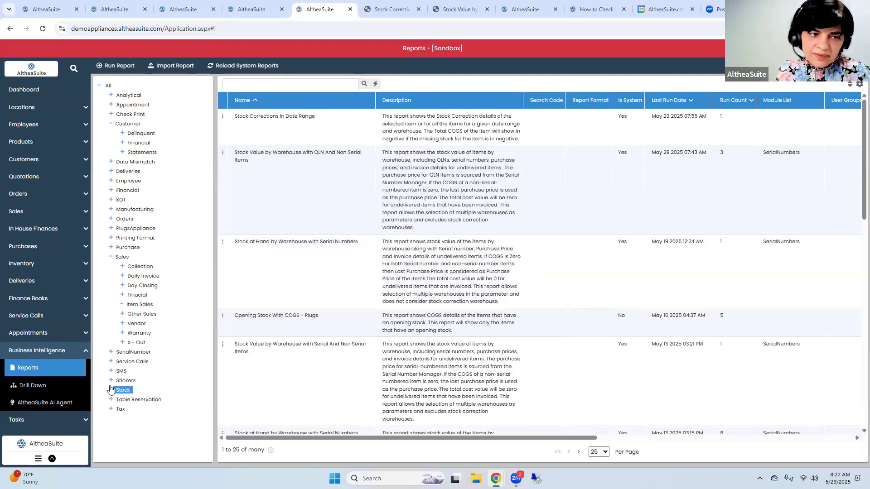
click(128, 248)
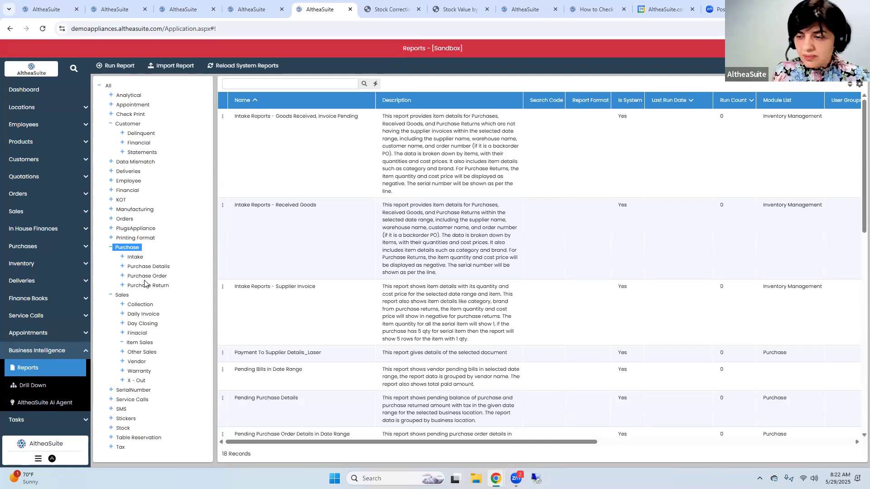
List the Intake purchase reports and review the Goods Received, Invoice Pending, the Received Goods and the Supplier Invoice descriptions
click(135, 257)
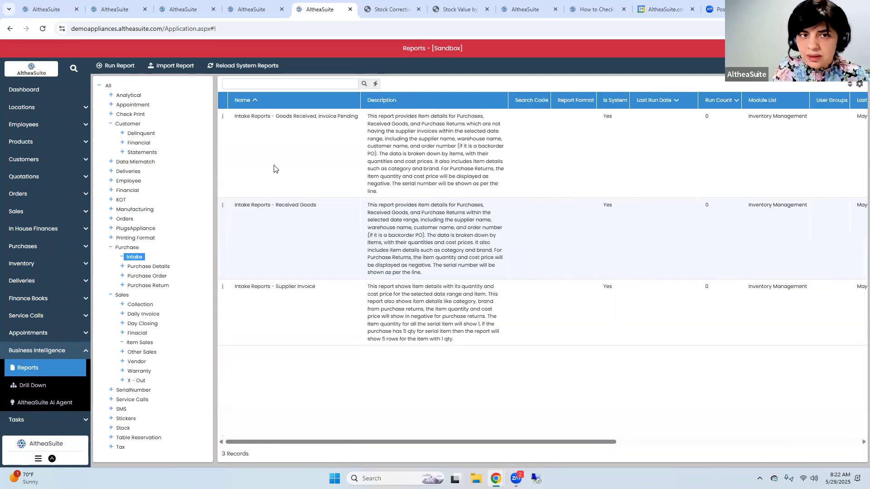
click(275, 165)
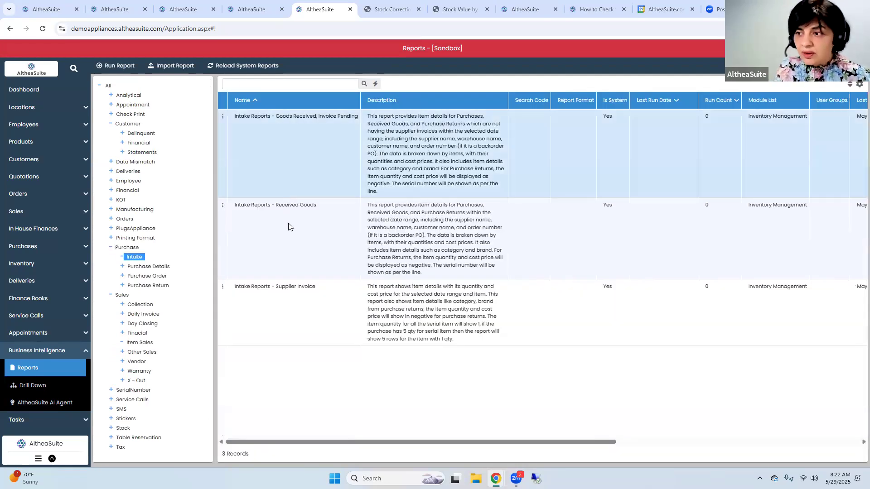
click(288, 227)
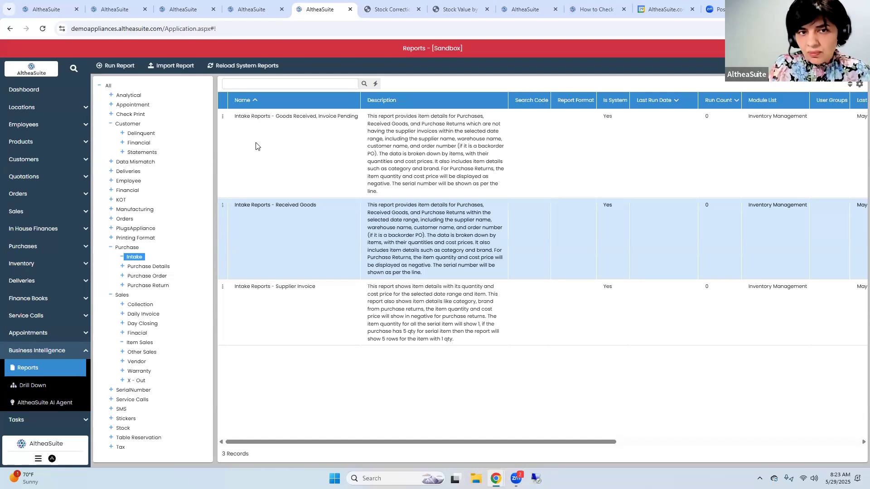
click(335, 137)
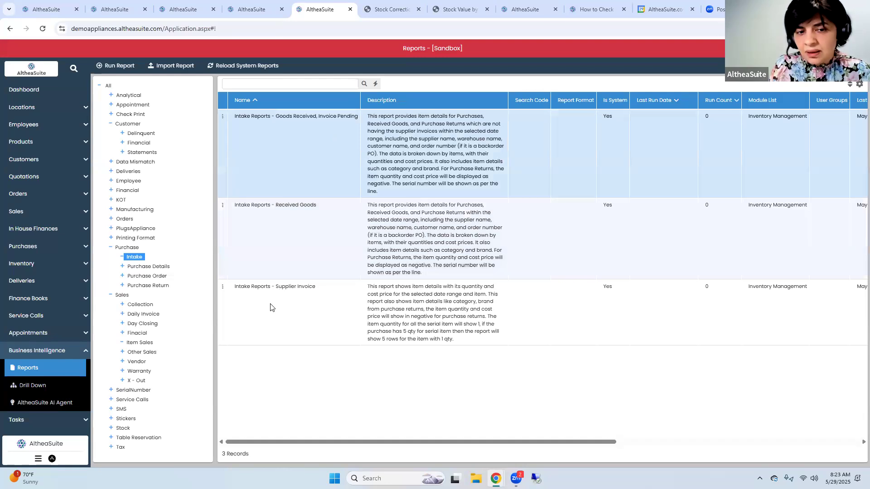
click(253, 295)
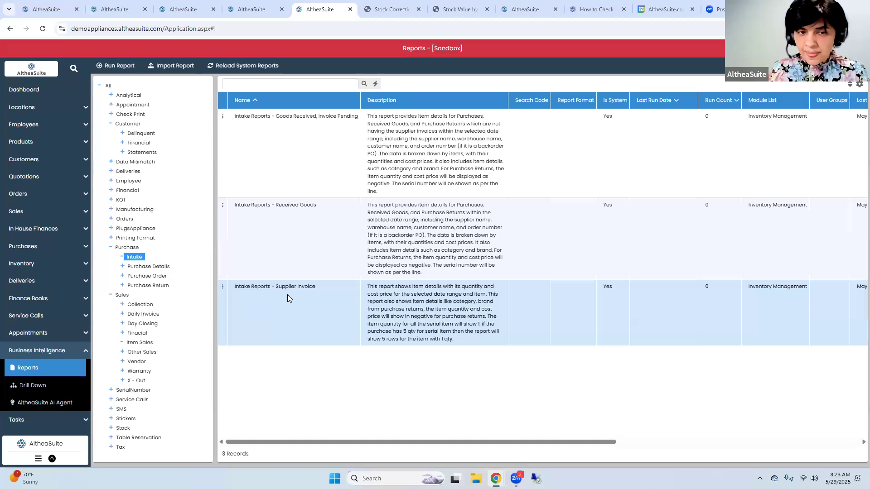
Run the Intake Reports - Received Goods report for the date range May 25, 2025 to May 28, 2025
click(230, 204)
click(226, 204)
click(245, 214)
click(391, 117)
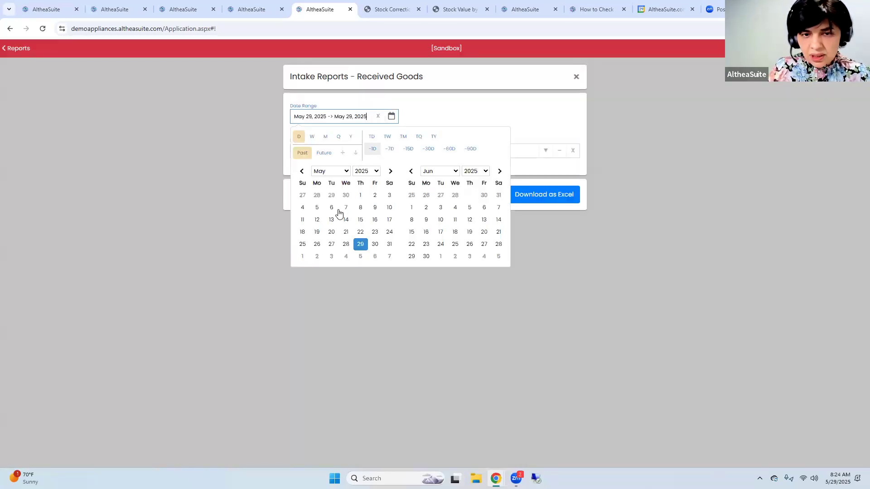
click(302, 244)
click(346, 244)
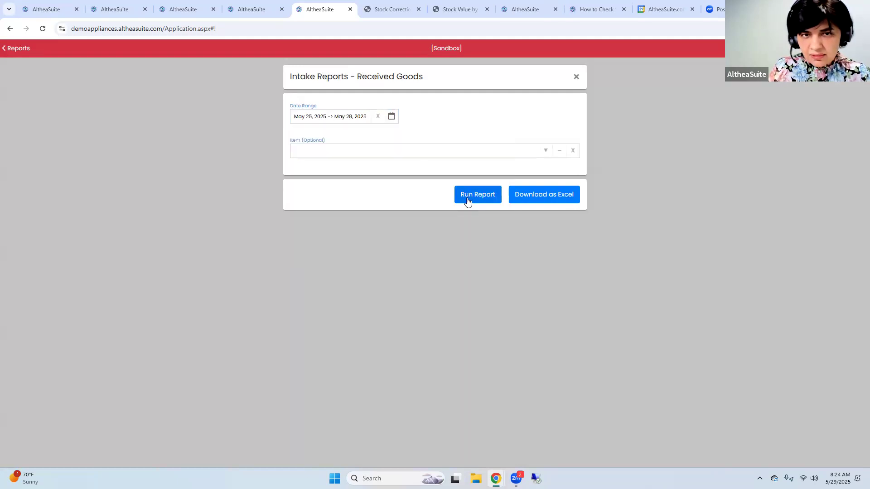
click(467, 195)
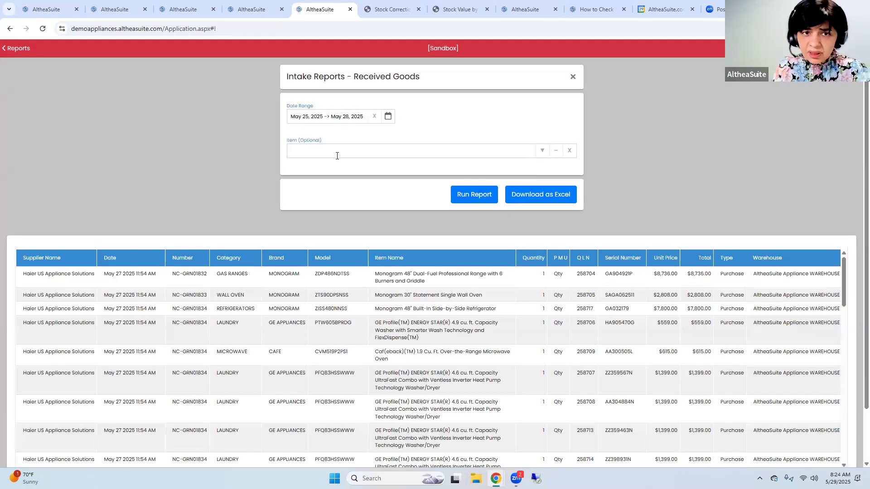
Examine the supplier, item, QLN, serial number, price and warehouse columns across the received goods rows
click(413, 278)
scroll(627, 310, down, 1)
scroll(713, 293, up, 1)
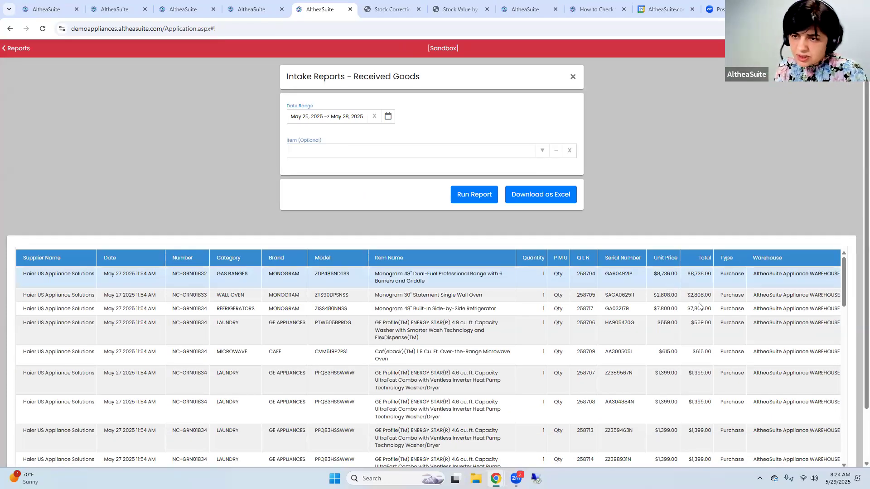
scroll(707, 301, down, 1)
scroll(720, 294, up, 1)
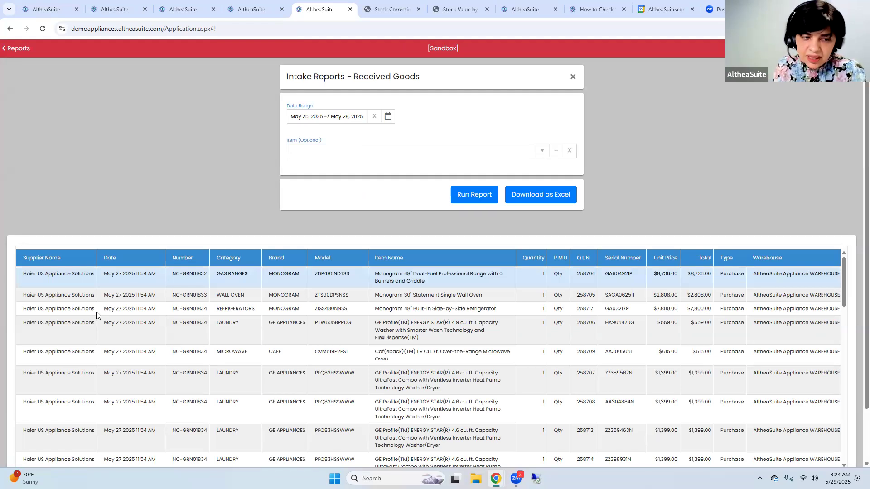
scroll(104, 347, down, 1)
scroll(659, 376, down, 5)
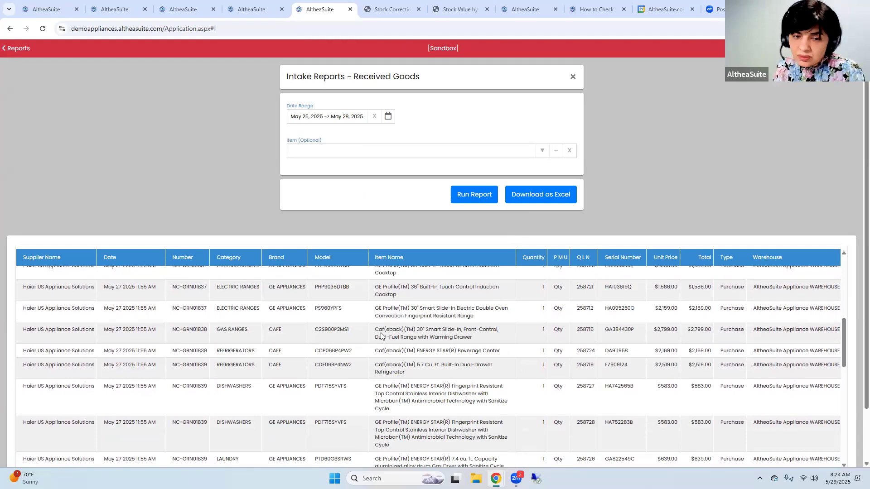
Close the received goods report and compare the Purchase Details report list with the Intake report list
click(573, 76)
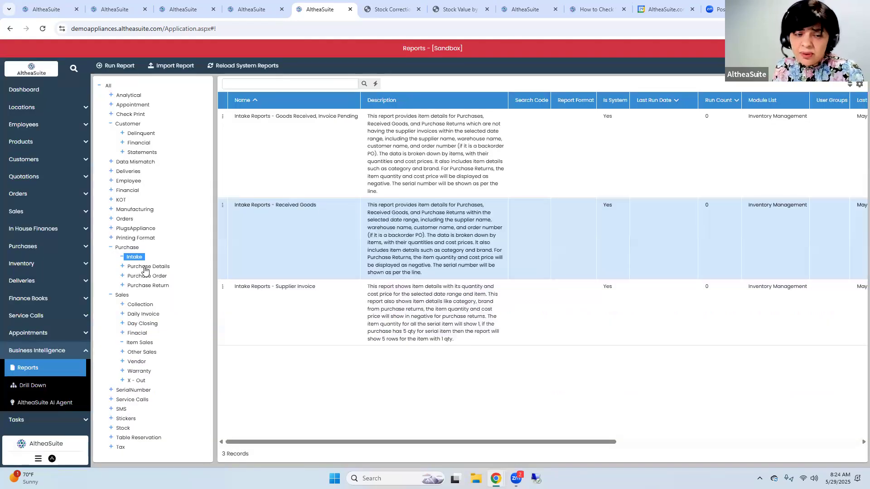
click(144, 267)
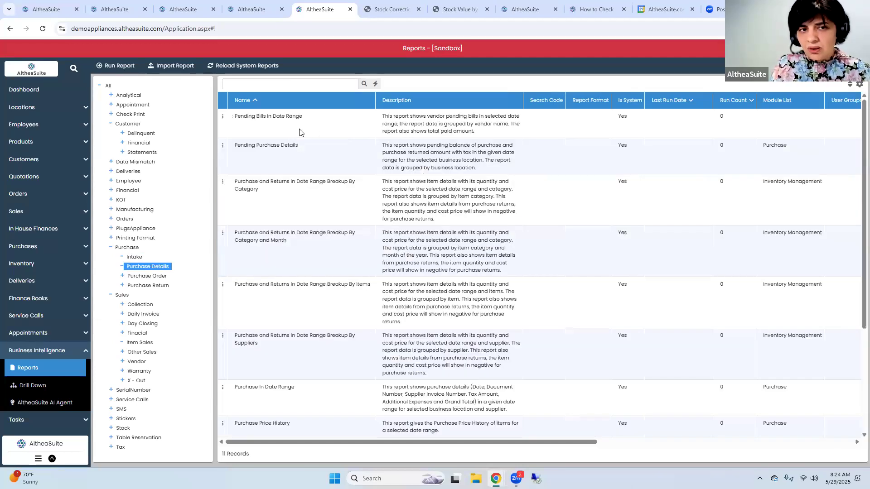
click(300, 130)
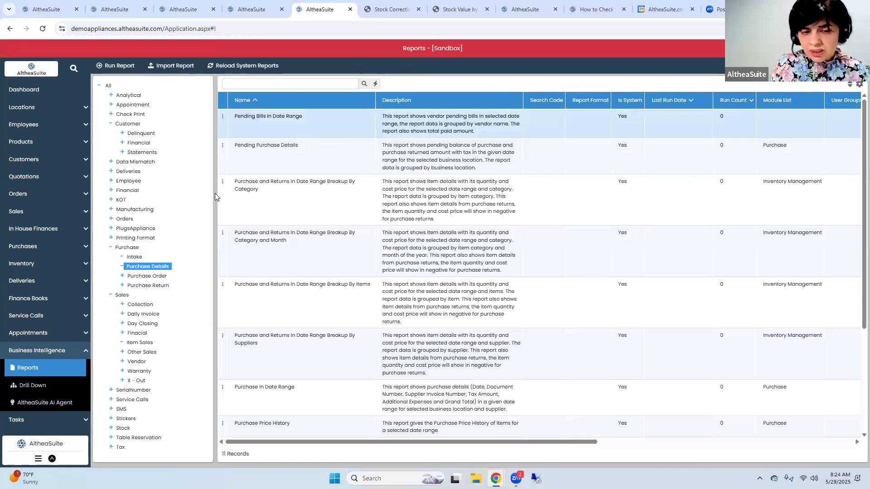
click(133, 259)
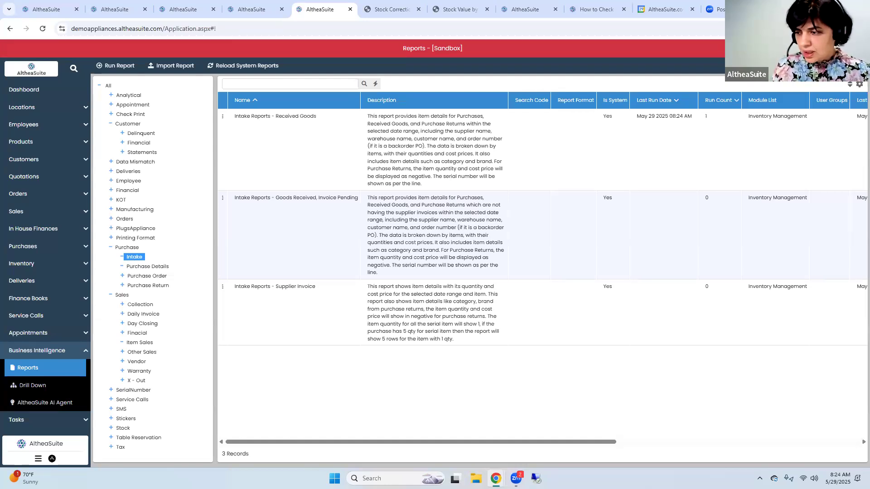
Open the inventory Stock list and look through the pages available for Purchases
click(37, 268)
click(36, 283)
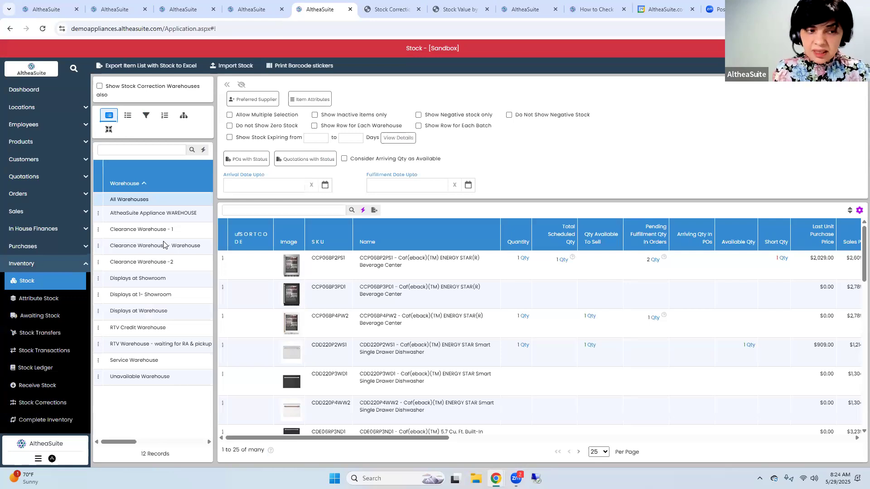
click(46, 248)
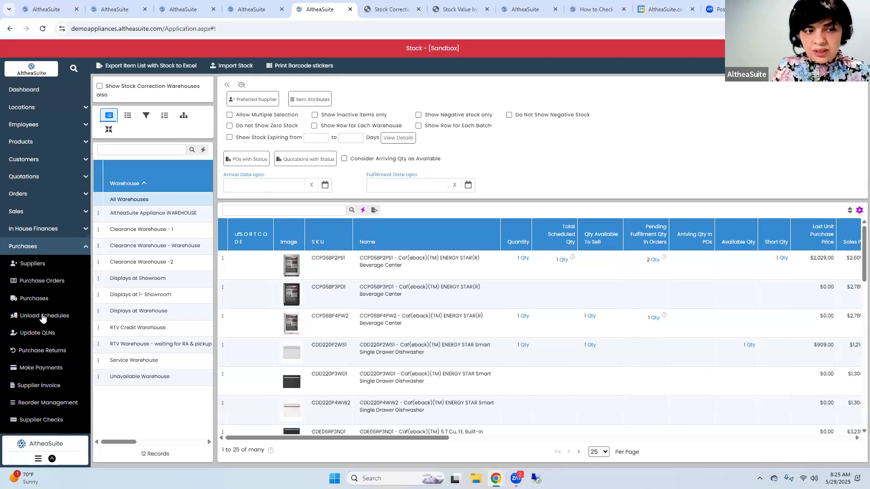
scroll(37, 356, down, 1)
scroll(38, 317, down, 3)
scroll(40, 238, up, 3)
click(28, 246)
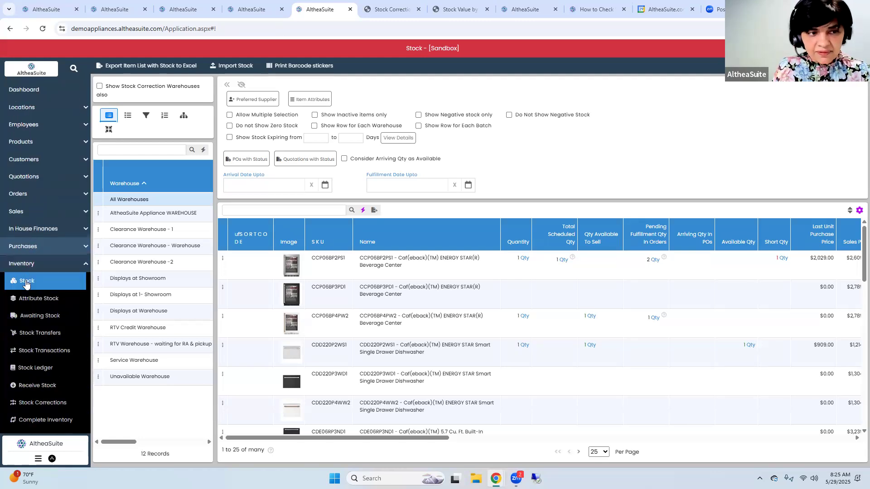
Open the Stock Transfers list and review the warehouses, notes and statuses of the recorded transfers
click(43, 336)
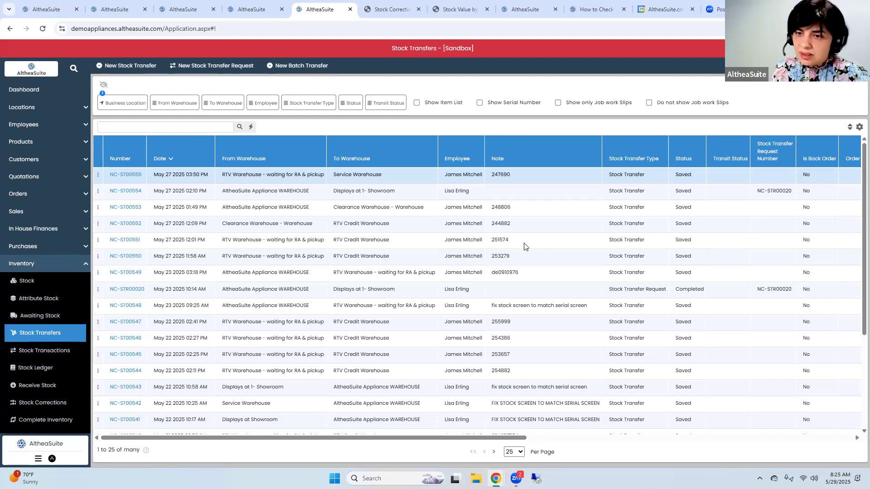
click(581, 292)
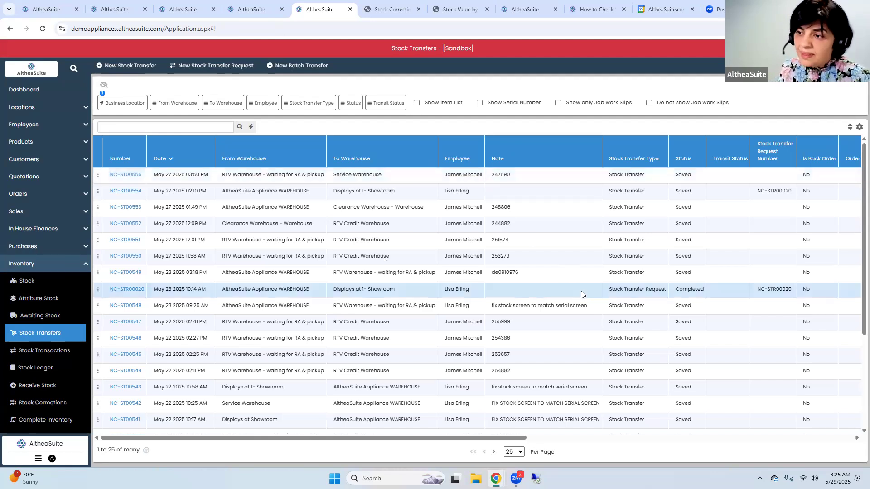
scroll(581, 294, down, 1)
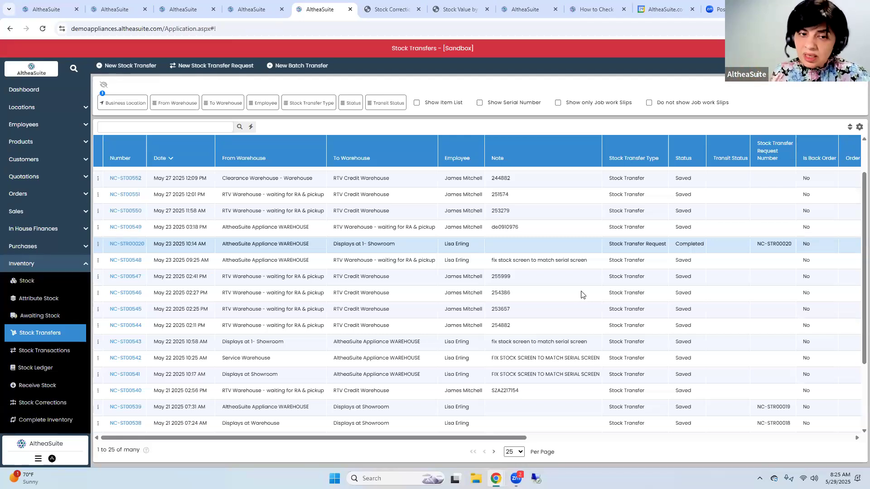
Return to the Stock list and look through the pages available for Products
click(37, 282)
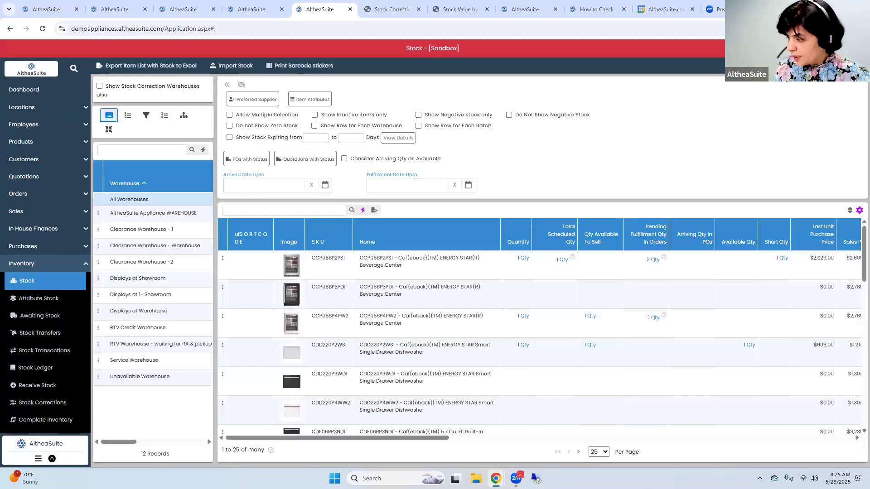
click(40, 263)
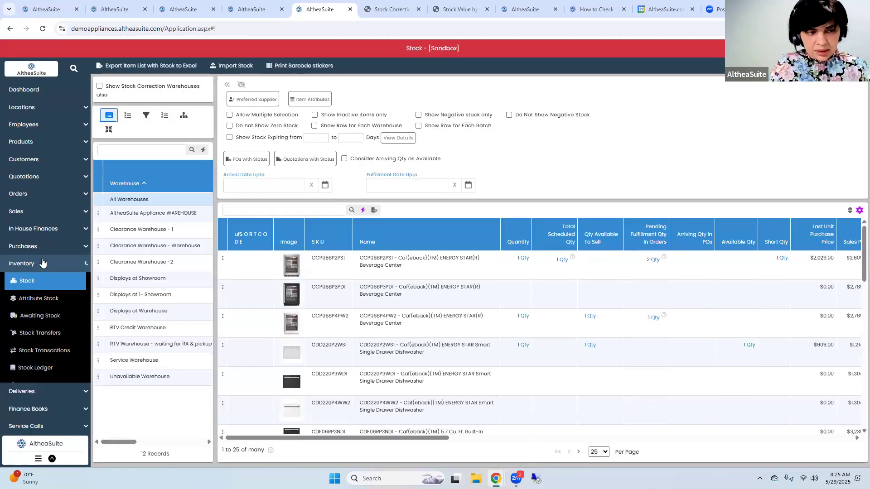
click(40, 350)
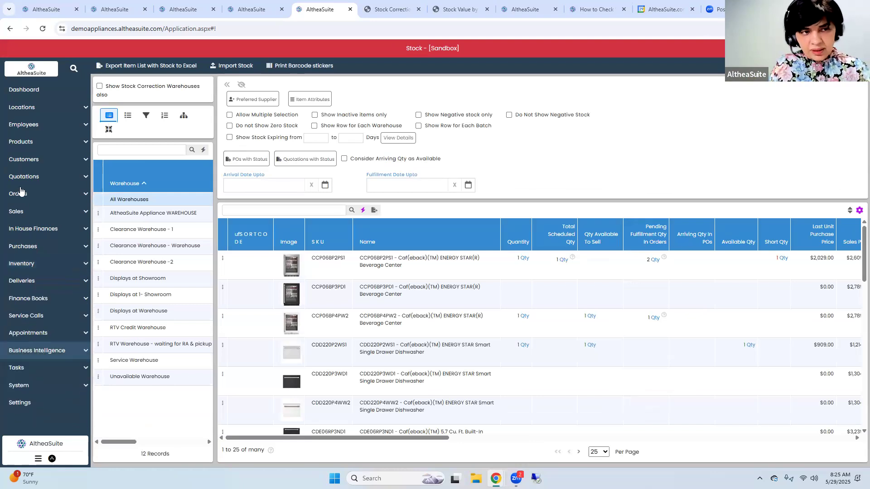
click(35, 141)
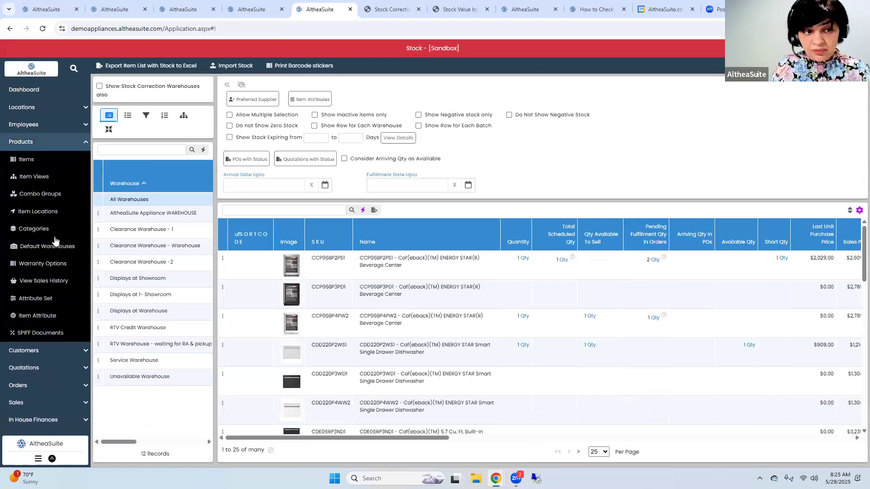
click(28, 145)
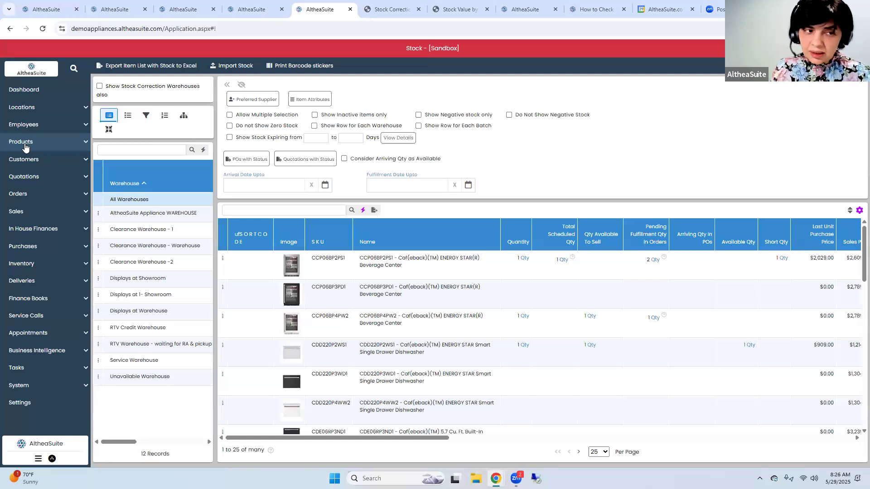
View the Orders list and open Reorder Management for purchases
click(40, 194)
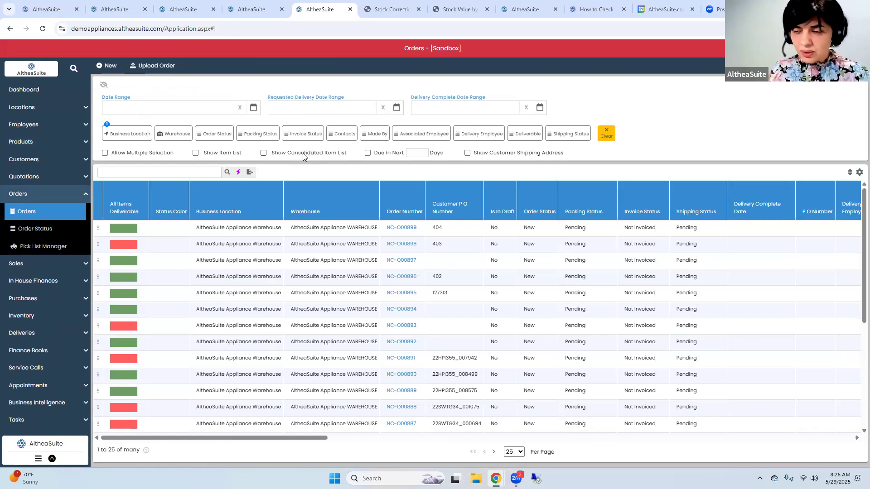
click(51, 298)
scroll(52, 302, down, 2)
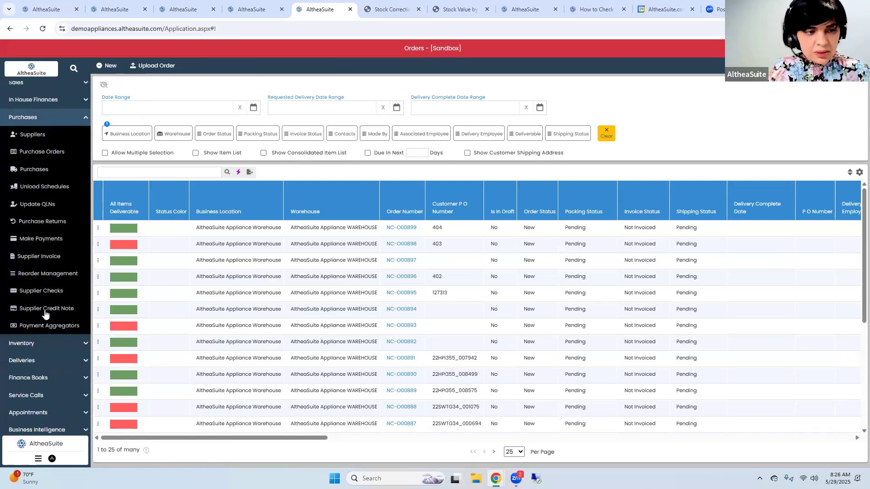
click(53, 275)
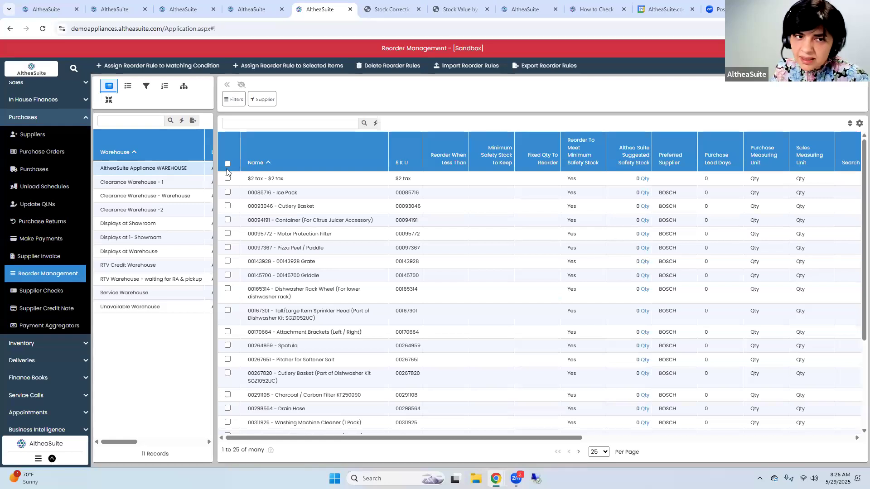
Filter the reorder items to the FREEZERS category and select all items listed on the page
click(233, 100)
click(146, 86)
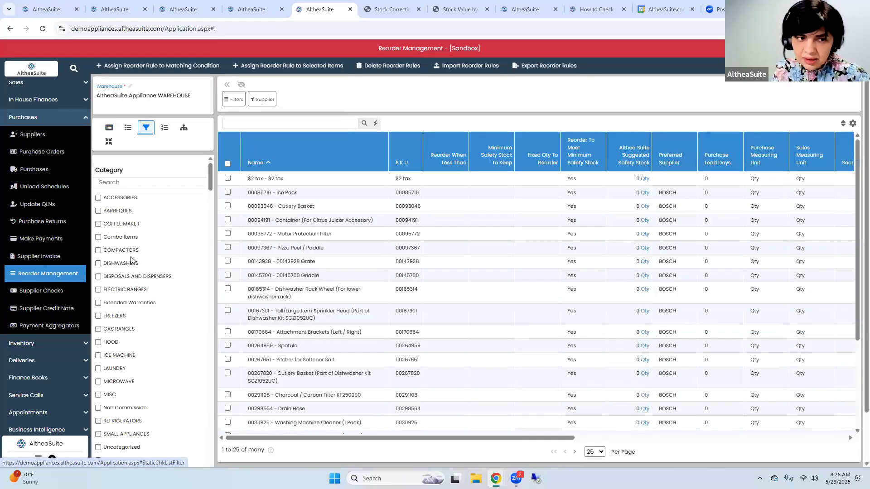
click(119, 316)
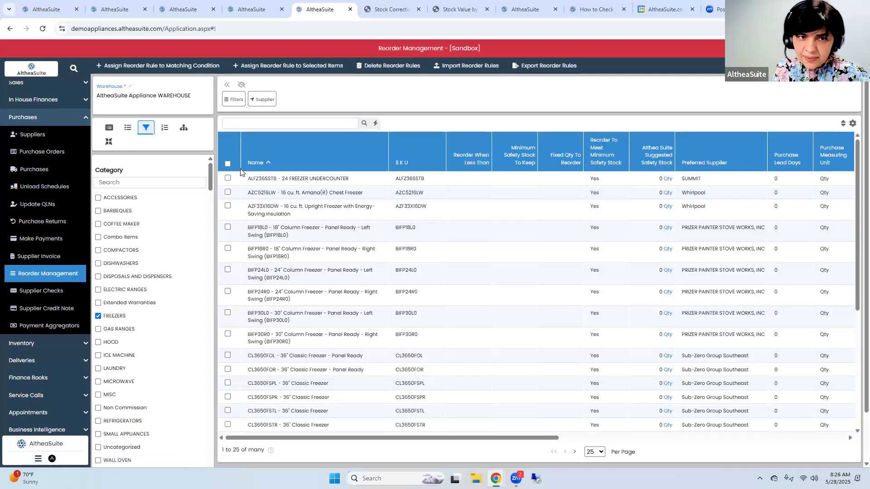
click(227, 163)
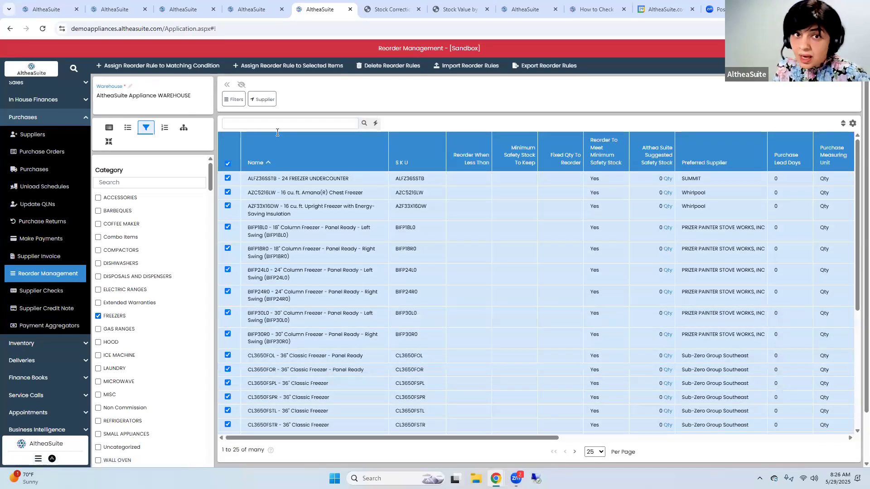
Assign a reorder rule to the selected freezers: reorder when stock is less than 10, purchasing to maintain a safety stock of 10
click(268, 66)
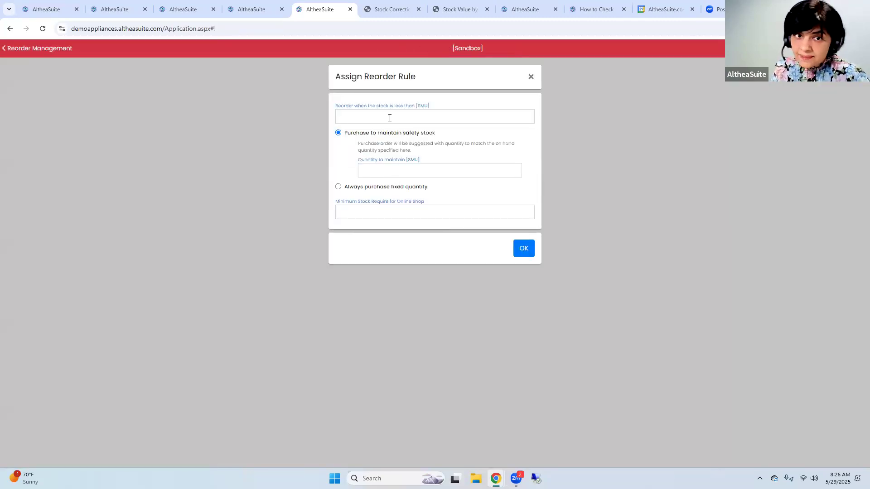
click(389, 117)
text(10)
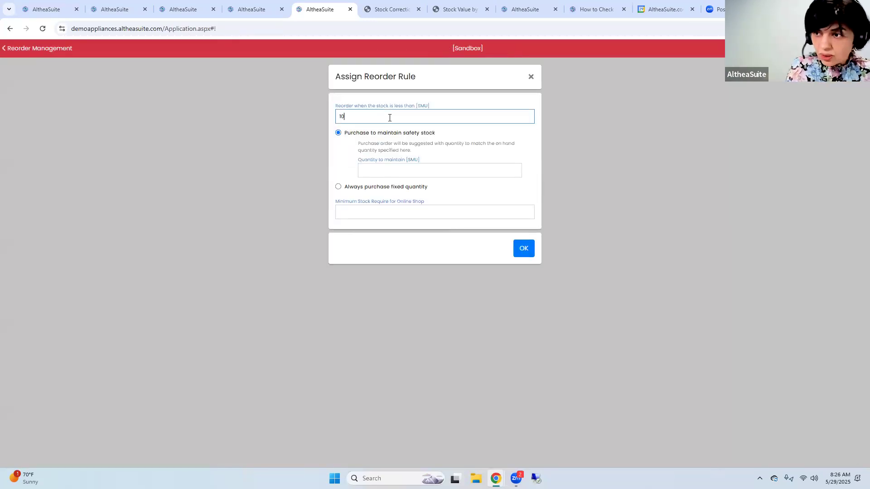
click(387, 166)
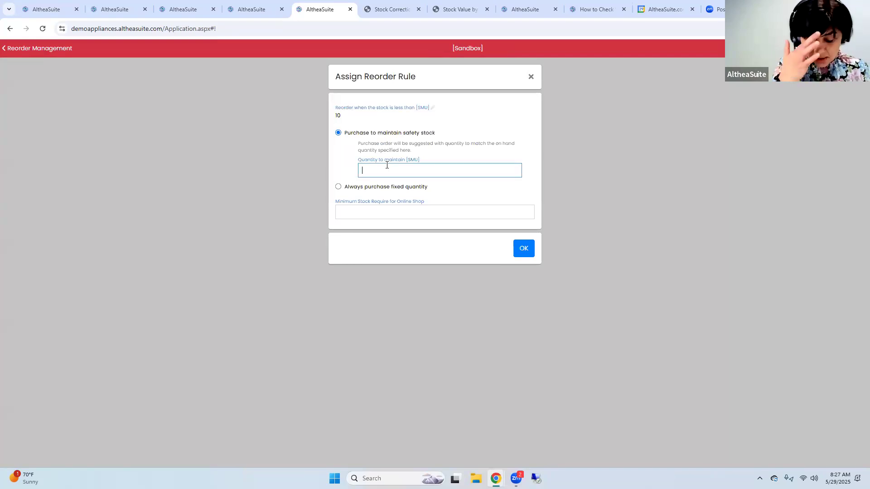
text(10)
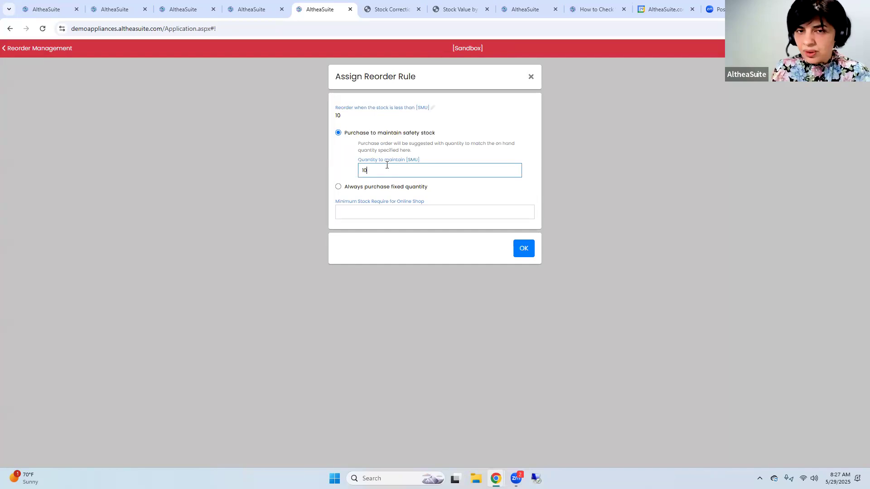
click(524, 252)
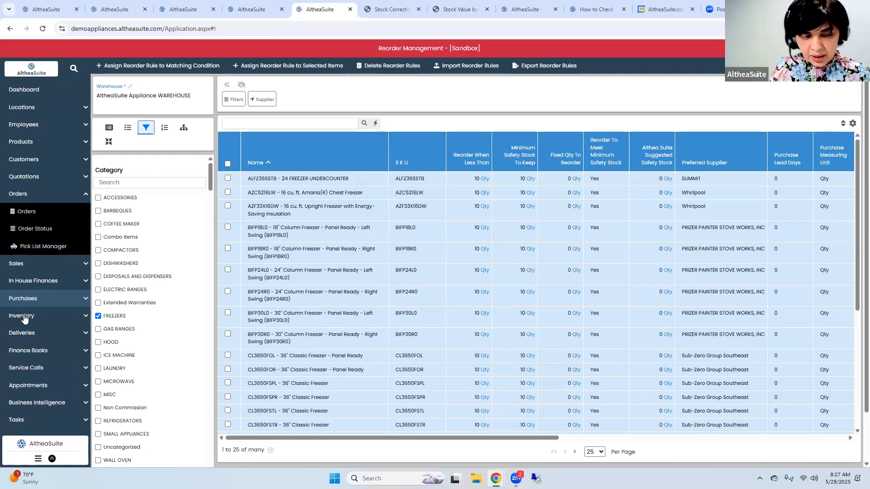
Show only the items to be reordered in the AltheaSuite Appliance WAREHOUSE stock and select all items listed on the page
click(26, 316)
click(31, 335)
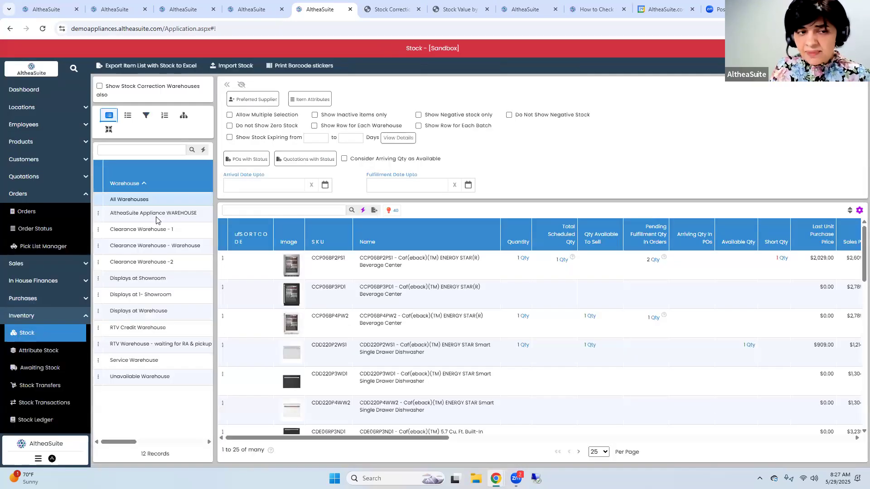
click(156, 217)
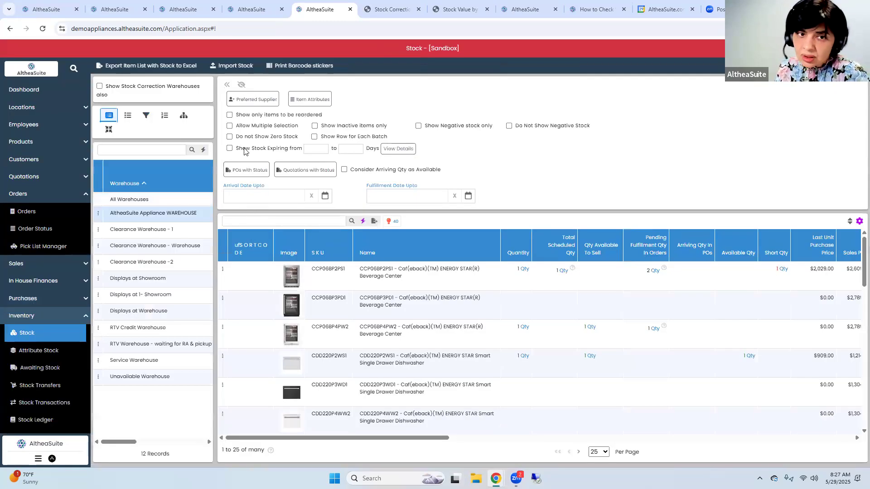
click(265, 116)
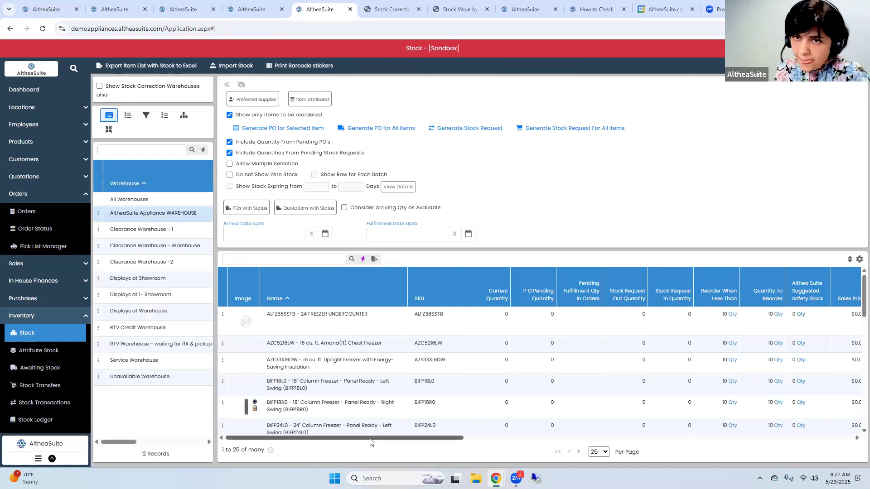
click(279, 165)
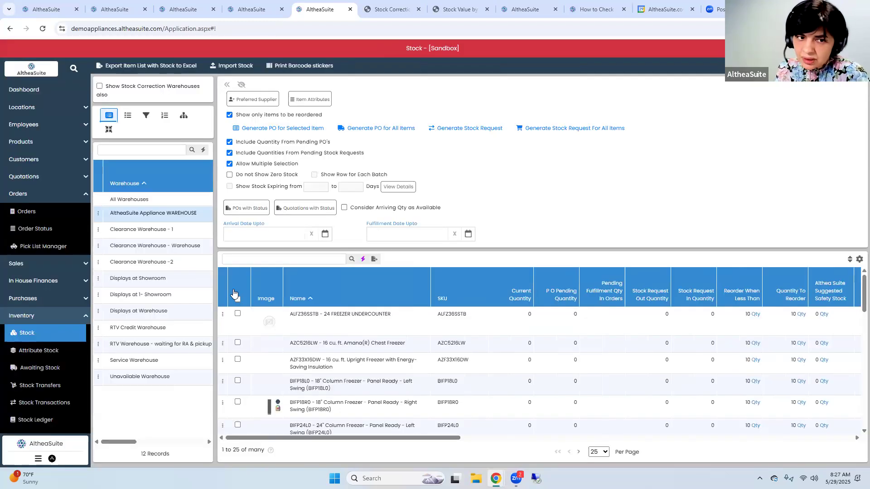
click(238, 301)
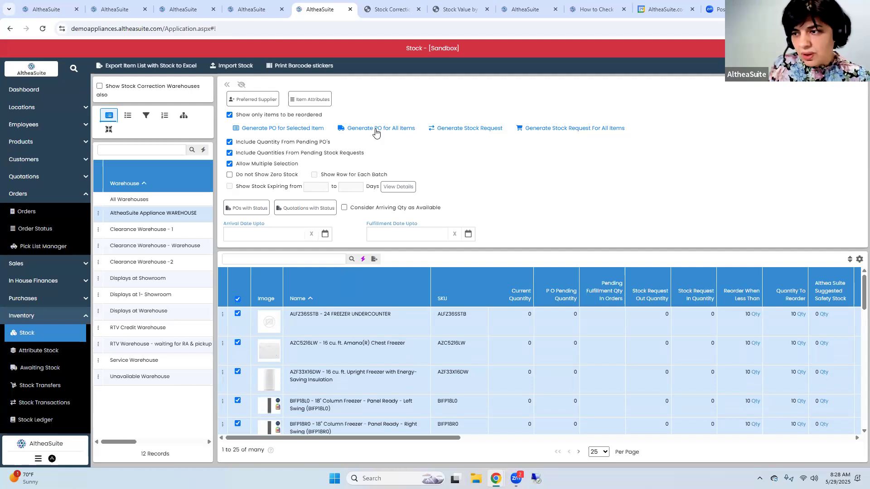
Generate purchase orders for all items using the Preferred Supplier option, delivered to AltheaSuite Appliance WAREHOUSE
click(375, 130)
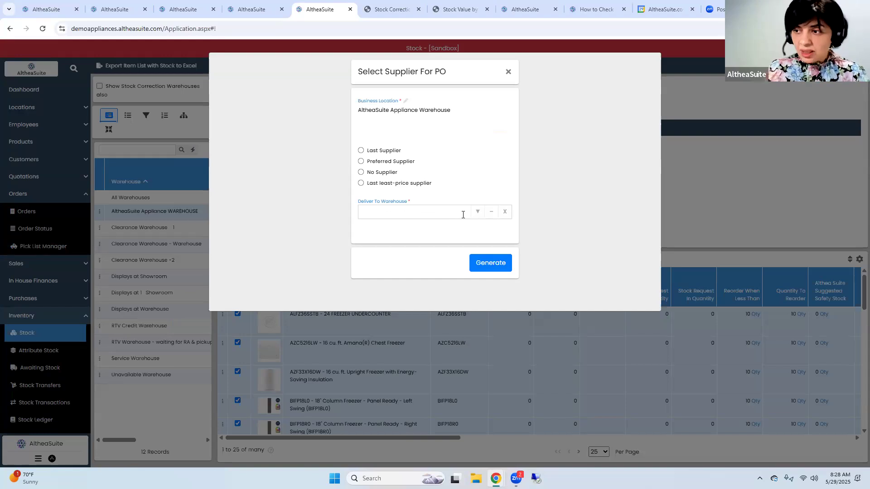
click(406, 162)
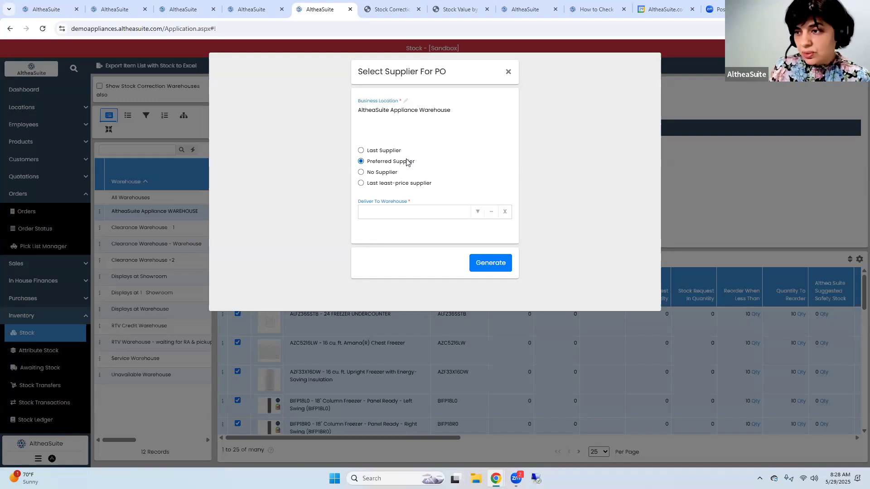
click(476, 215)
click(453, 229)
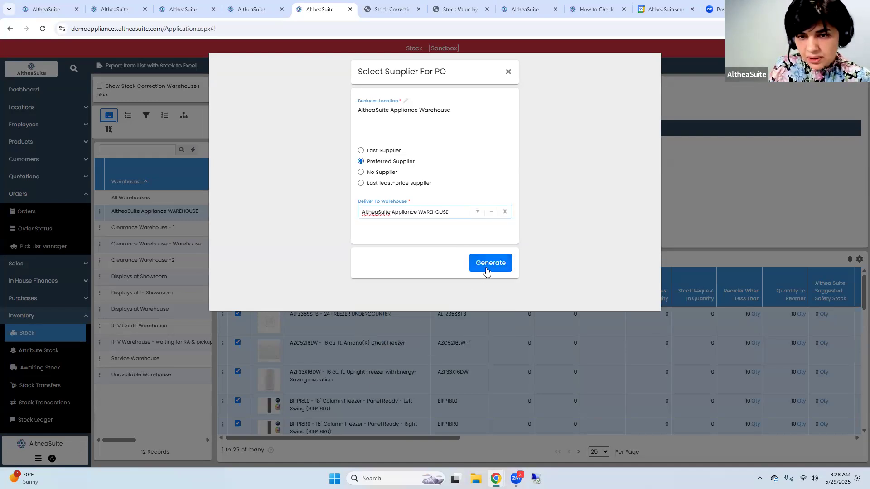
click(487, 270)
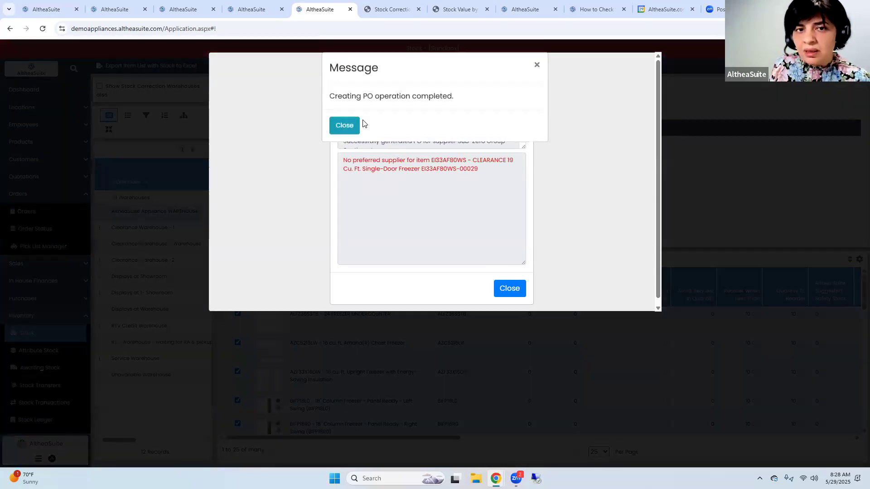
Review the purchase order generation messages for each supplier, including the item-level error, and close the report
click(356, 125)
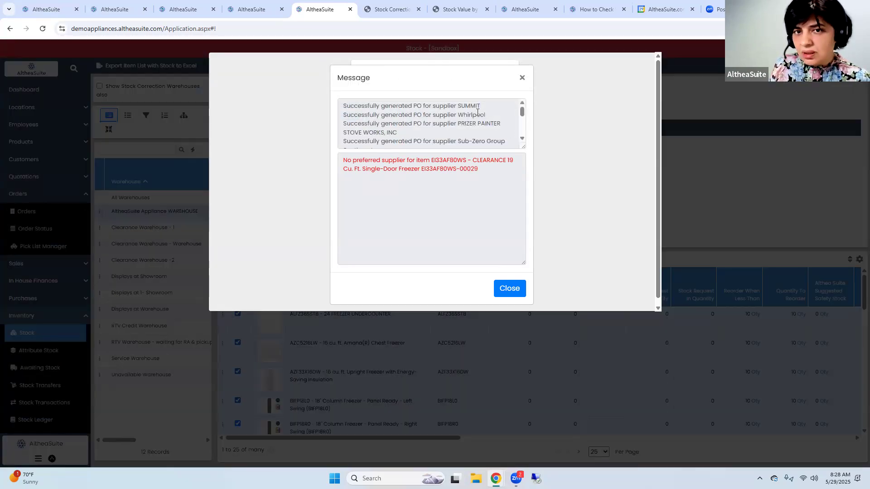
scroll(480, 123, down, 5)
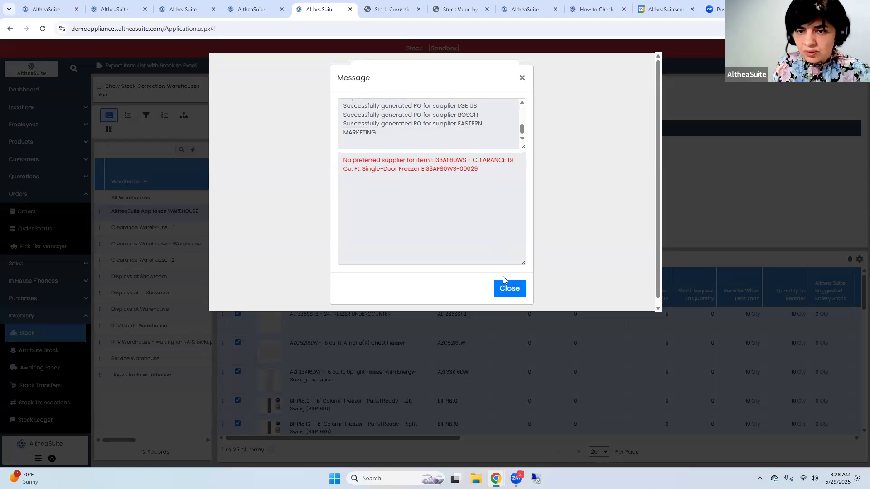
drag(481, 170, 339, 156)
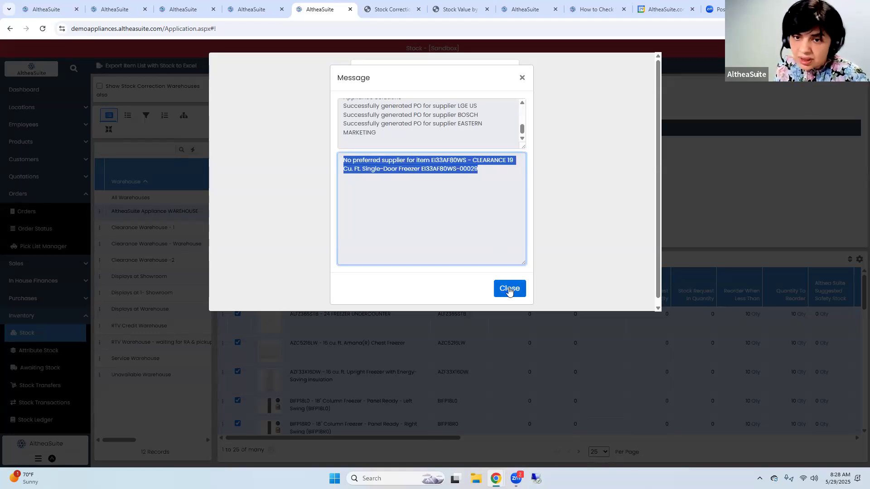
click(509, 289)
Open the Purchase Orders list for purchases
scroll(49, 362, down, 3)
scroll(49, 363, down, 3)
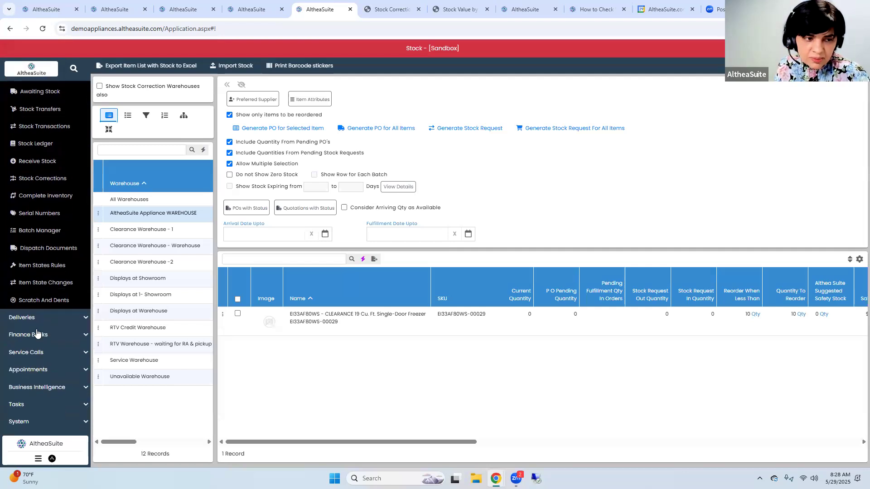
scroll(35, 322, up, 4)
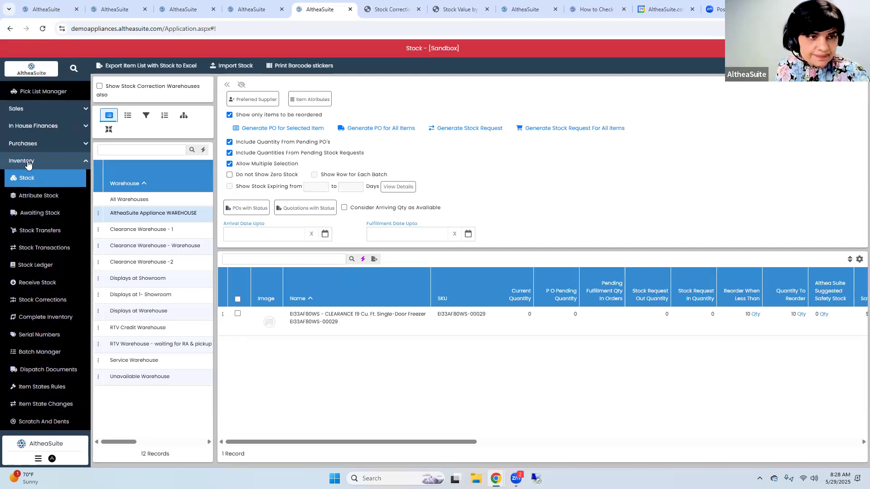
scroll(36, 157, up, 3)
click(25, 270)
click(31, 304)
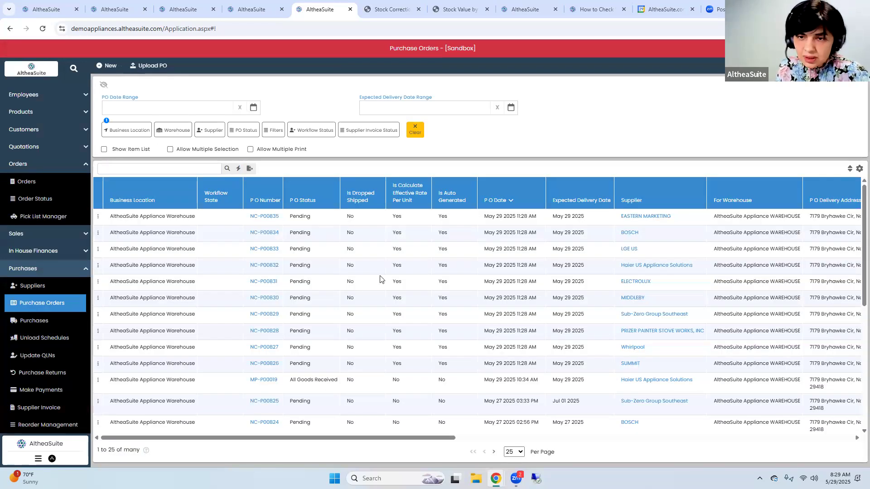
Clear the Business Location filter on the purchase orders and review the automatically generated orders
click(145, 136)
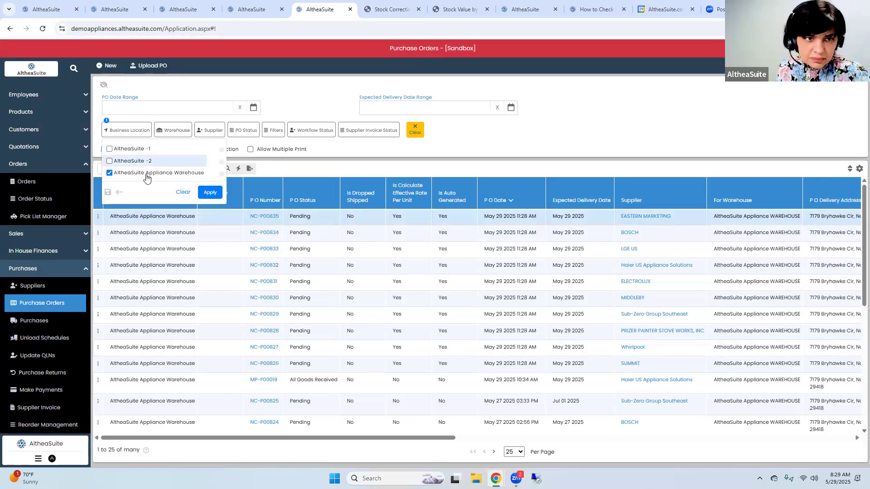
click(186, 196)
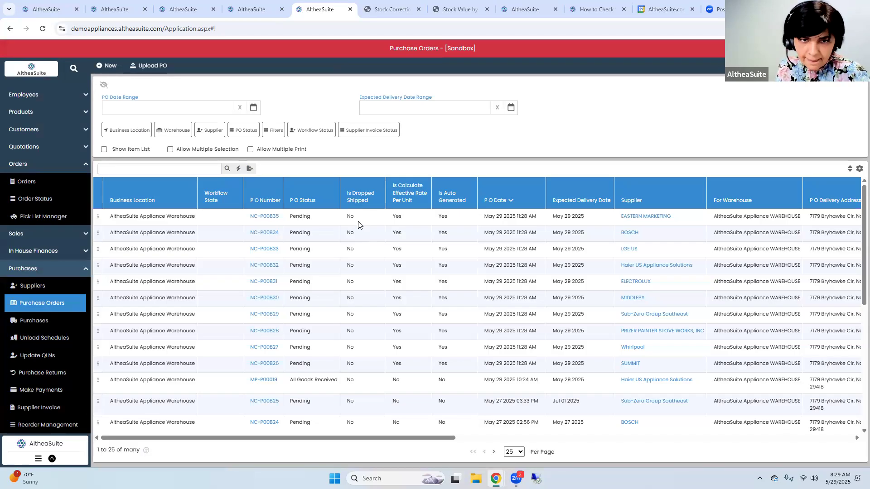
drag(363, 438, 239, 317)
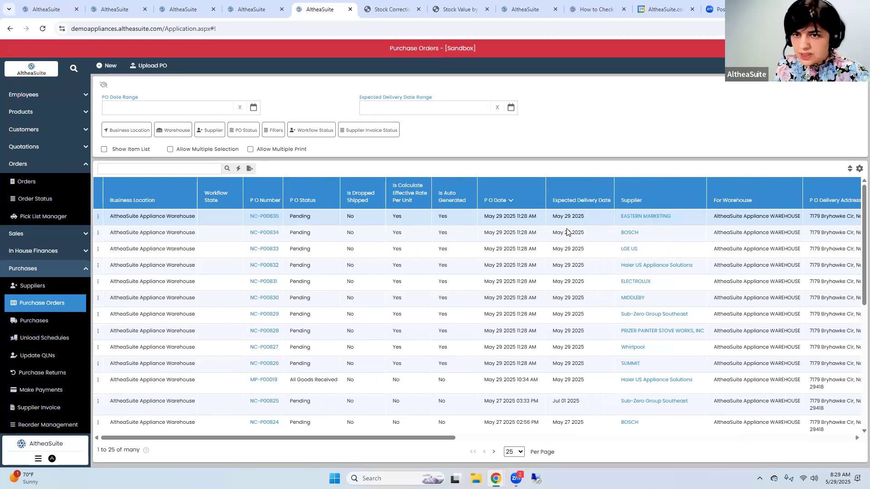
click(563, 368)
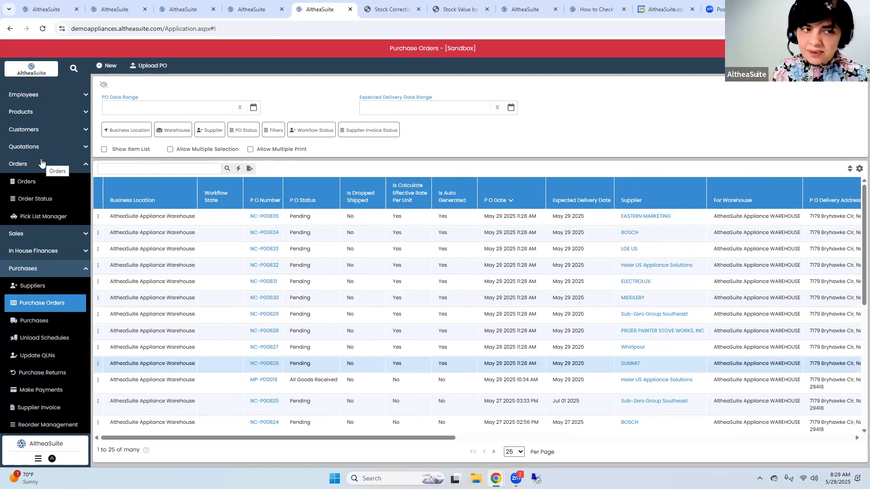
Return to the inventory Stock list
click(30, 272)
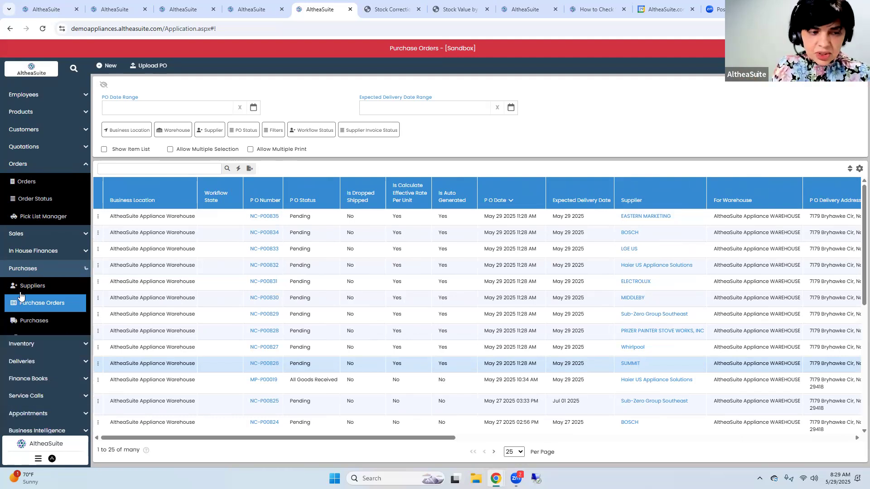
click(22, 286)
click(27, 303)
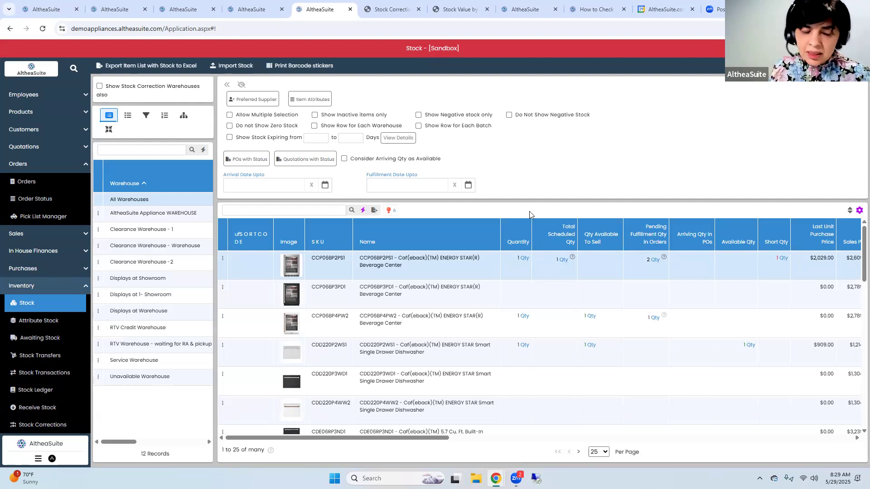
Open the product Items list and open the CCP06BP2PS1 beverage center for modification
click(25, 117)
click(28, 130)
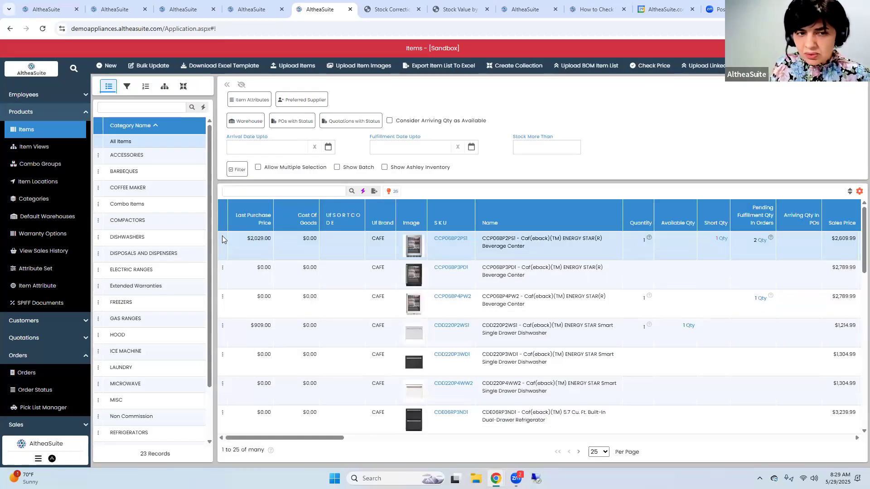
click(222, 239)
click(251, 153)
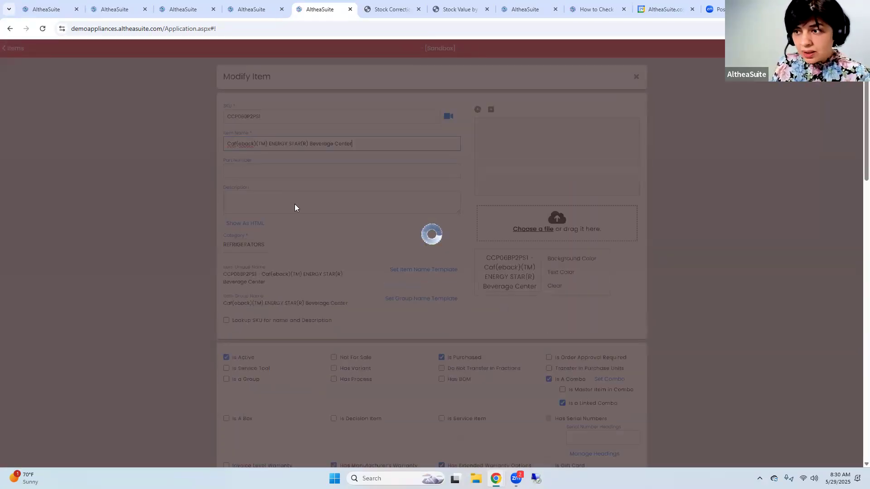
Enter 9 days as the Purchase Lead Days for the beverage center
scroll(474, 308, down, 10)
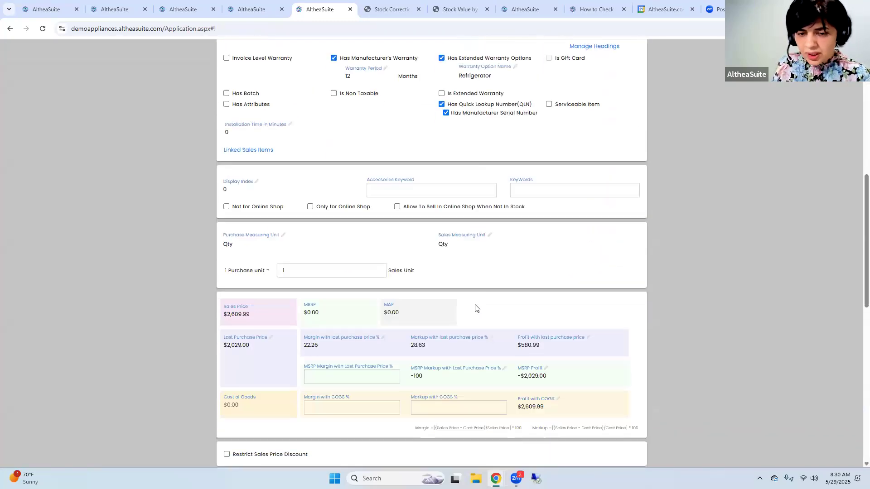
click(458, 387)
text(9)
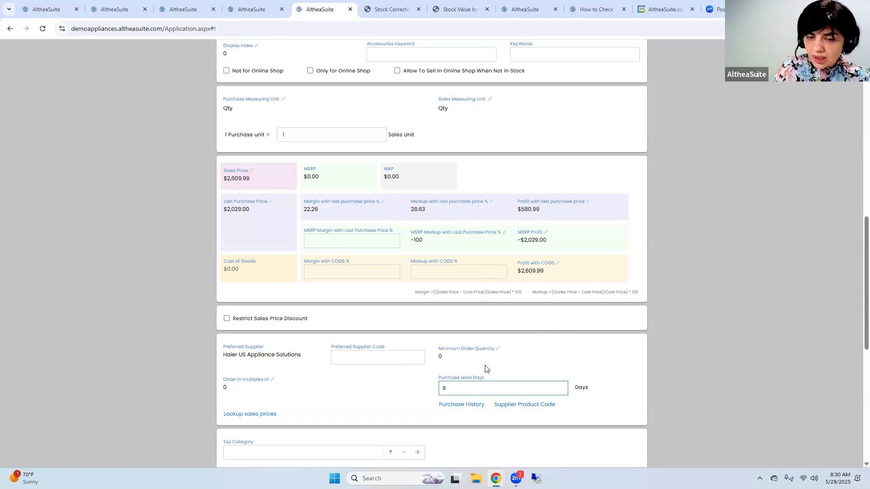
scroll(471, 324, up, 6)
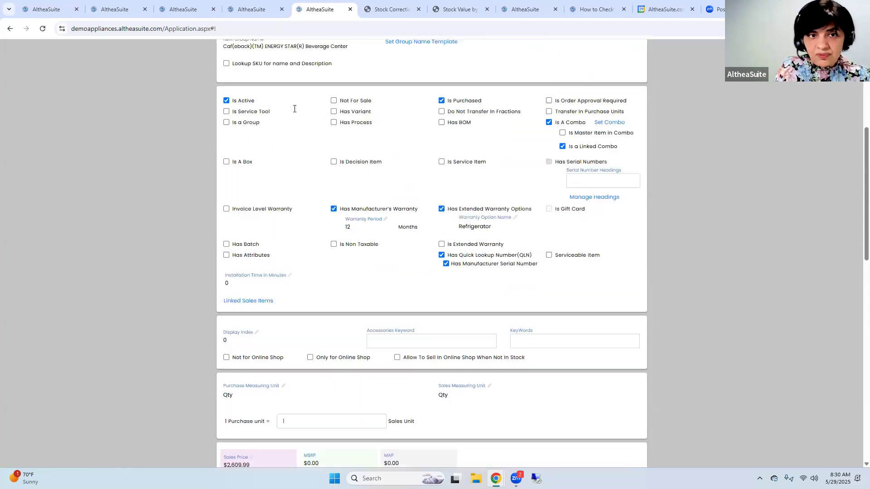
scroll(272, 105, up, 5)
scroll(443, 378, down, 9)
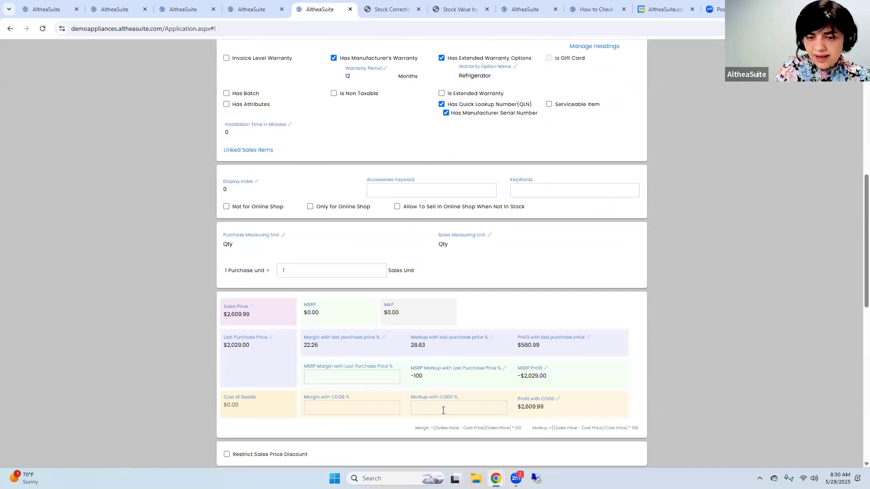
scroll(443, 411, down, 3)
click(458, 389)
text(9)
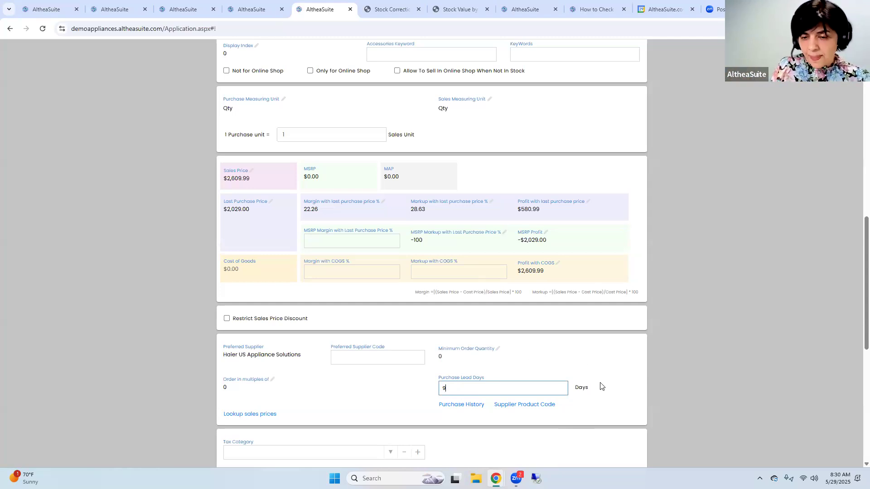
Close the item's modification form without saving and return to the Items list
scroll(675, 247, up, 9)
scroll(680, 350, up, 3)
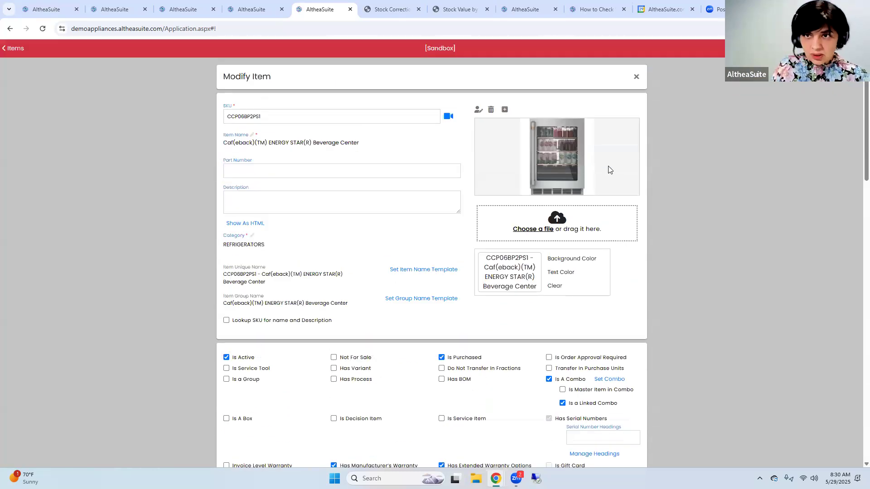
key(Escape)
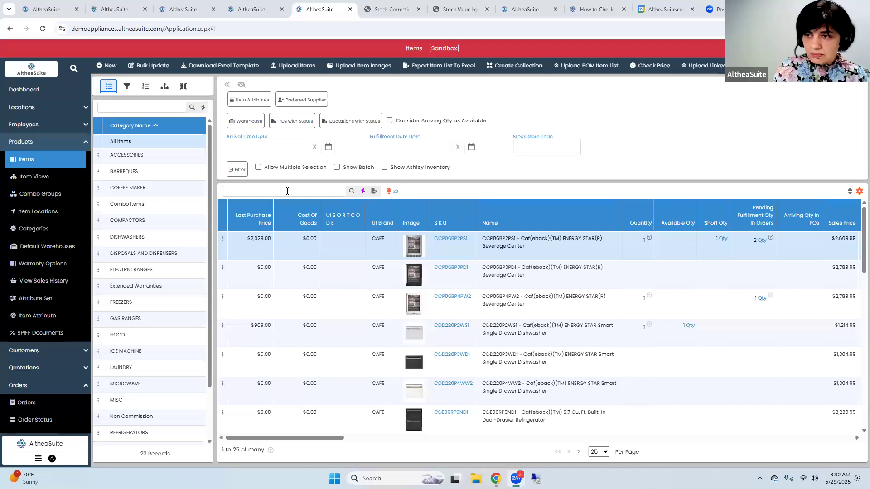
Show the filter options of the Items list and look through the categories and subcategories available for filtering
click(126, 86)
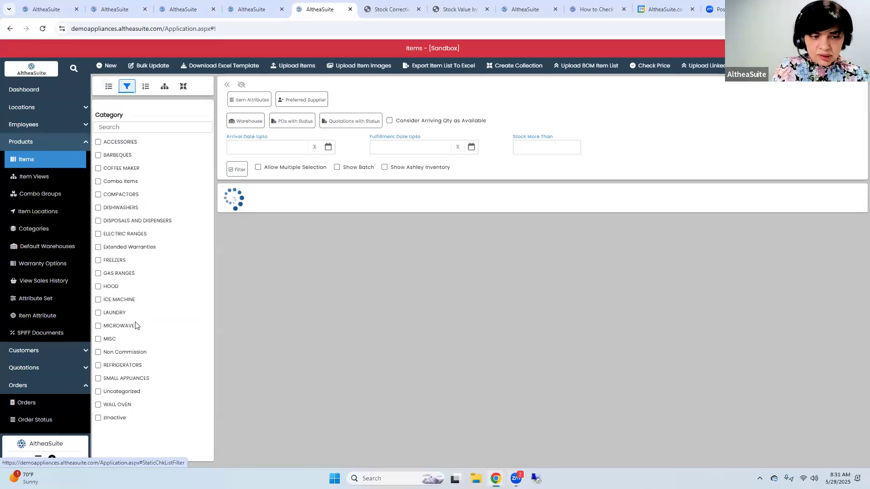
click(33, 177)
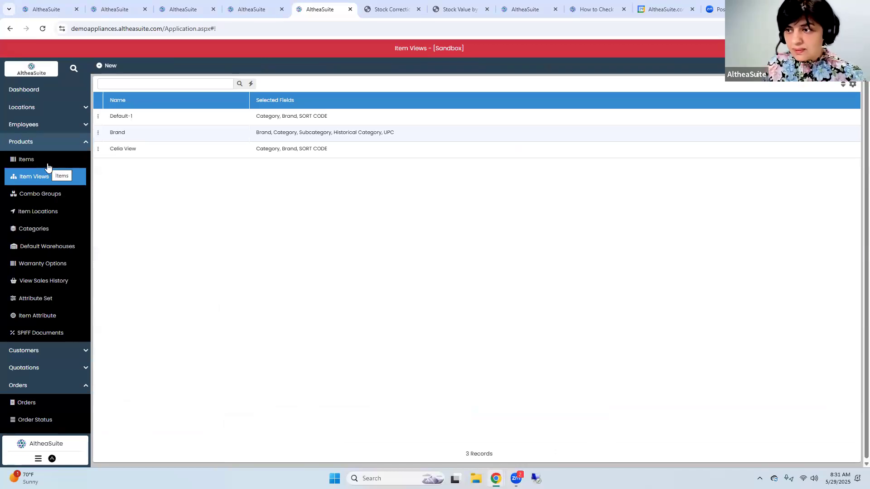
click(26, 162)
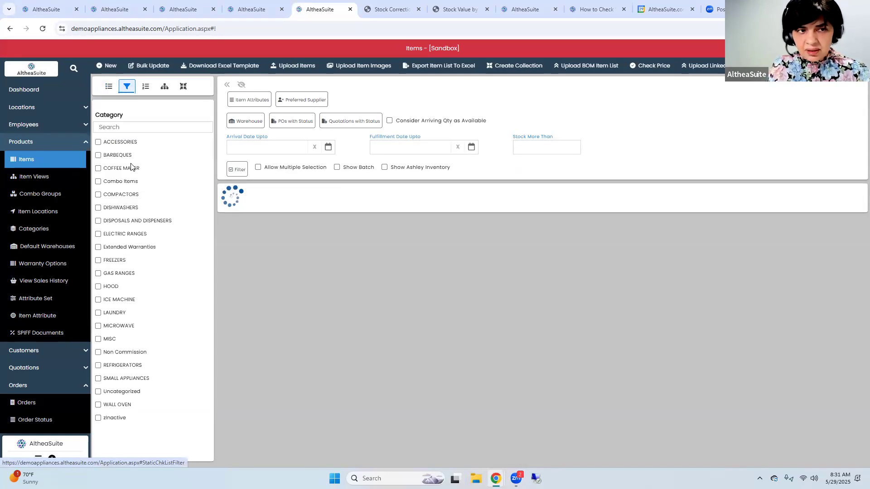
scroll(146, 294, down, 10)
scroll(146, 373, down, 10)
scroll(140, 352, down, 10)
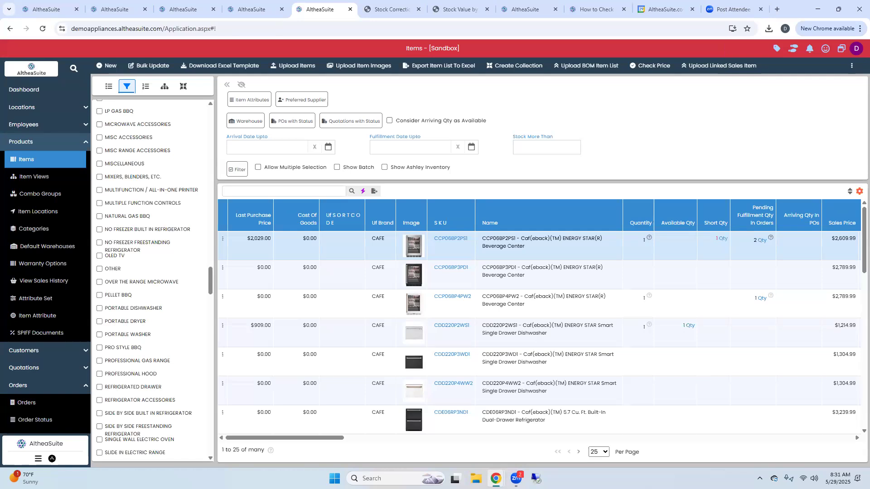
Collapse the expanded navigation sections and open the Purchase Orders list
click(21, 143)
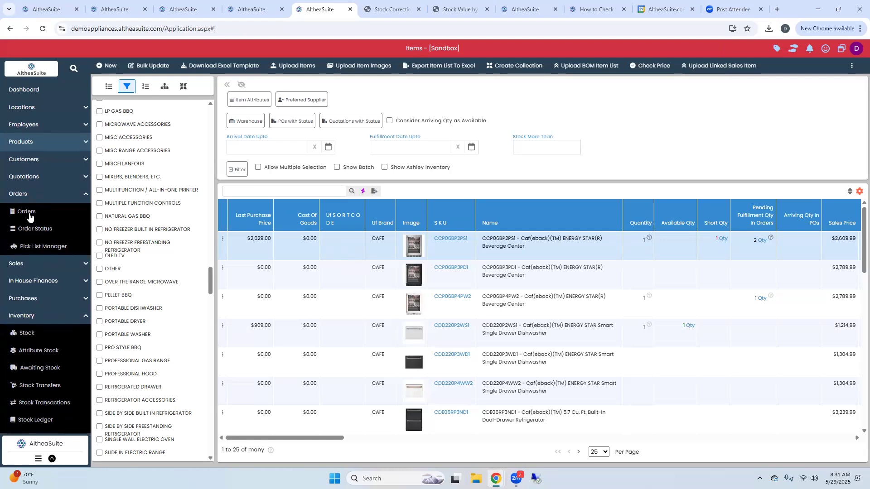
click(22, 195)
click(39, 269)
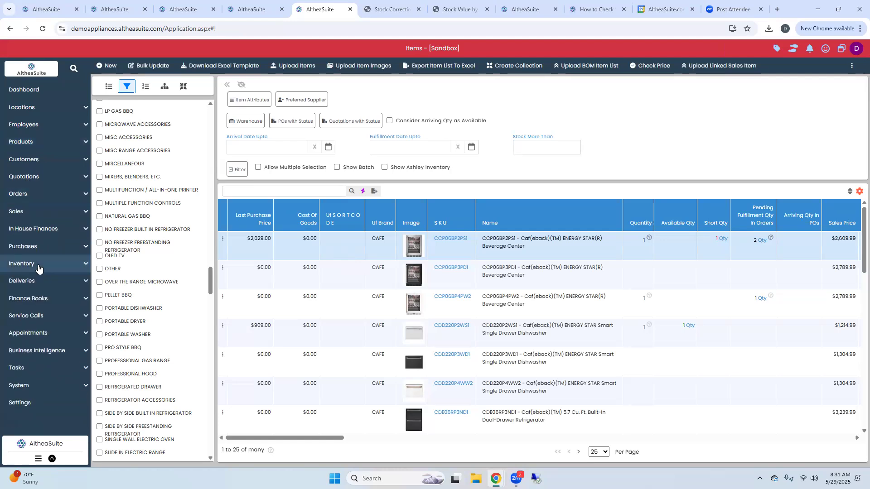
click(42, 248)
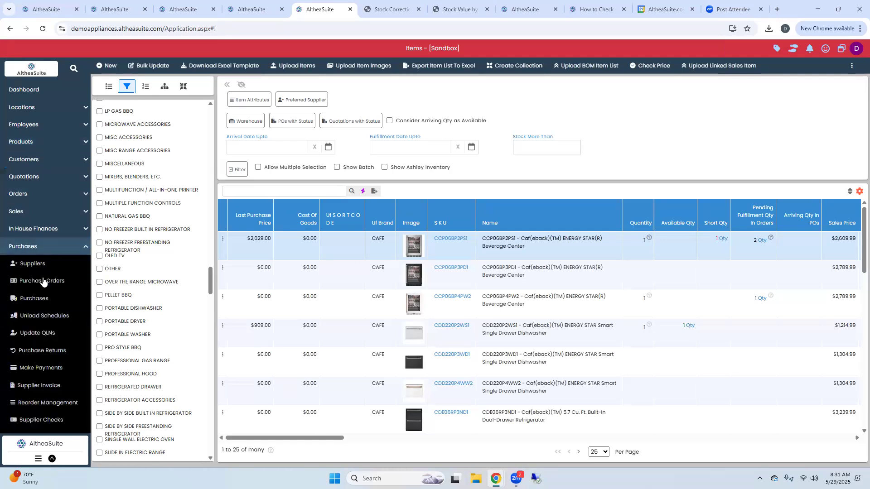
click(43, 281)
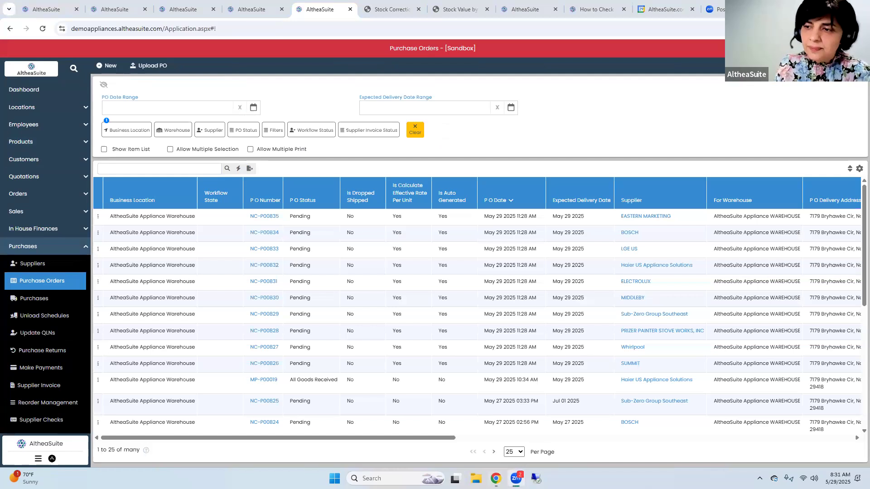
View the Purchases list, and return to Purchase Orders with the newest EASTERN MARKETING order selected
click(40, 298)
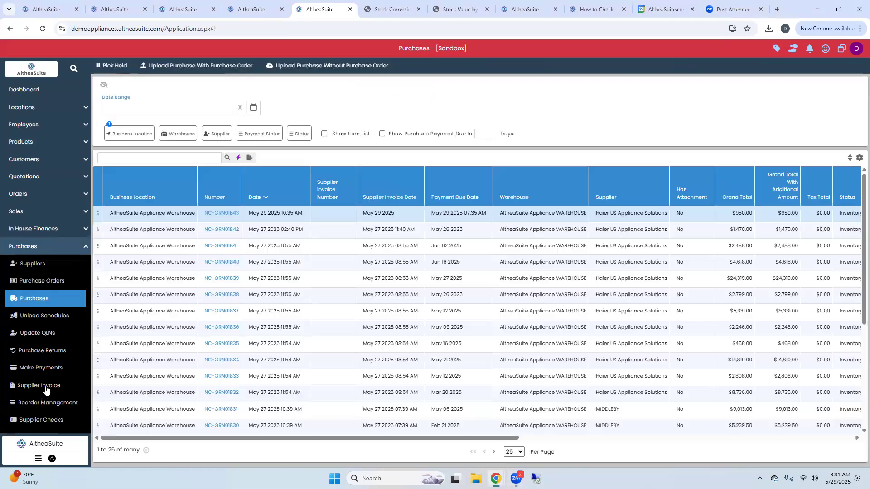
click(51, 289)
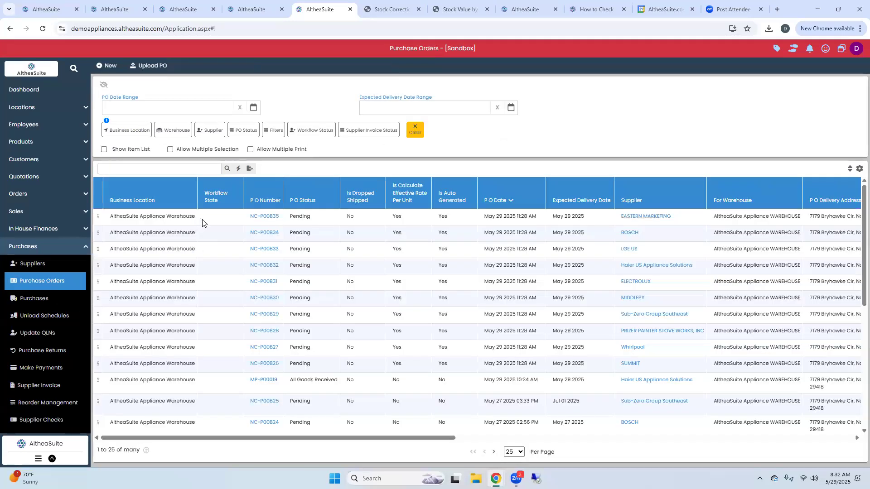
click(202, 219)
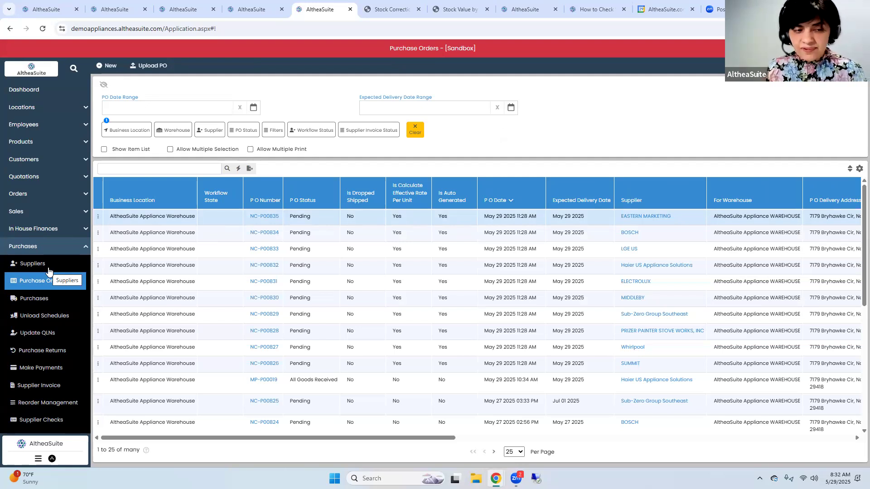
Open the newest Haier US Appliance Solutions supplier invoice for modification and view its additional expenses section
click(55, 385)
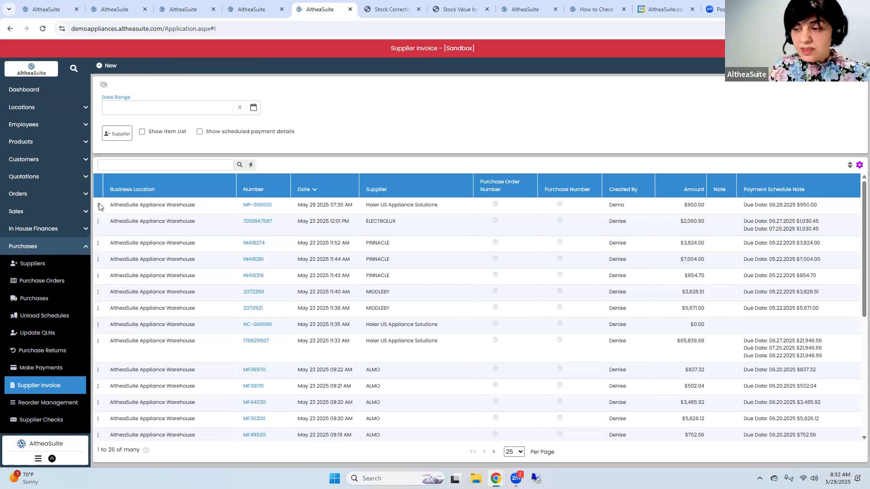
click(99, 206)
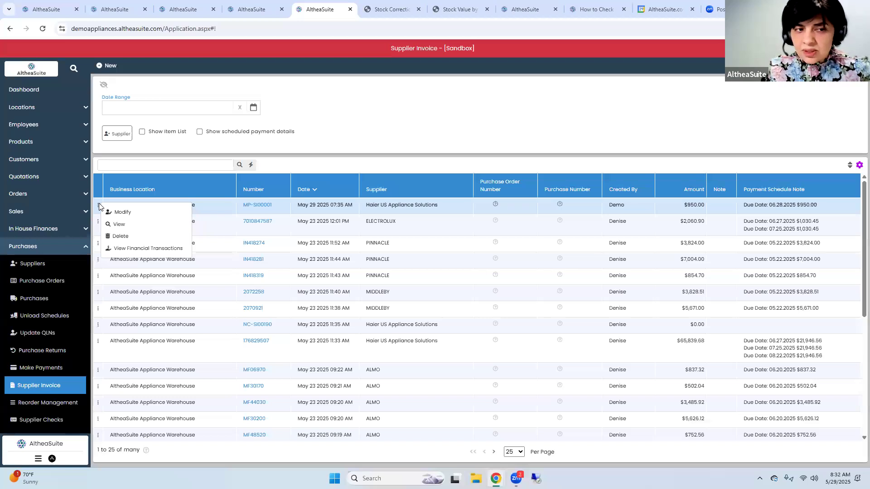
click(134, 215)
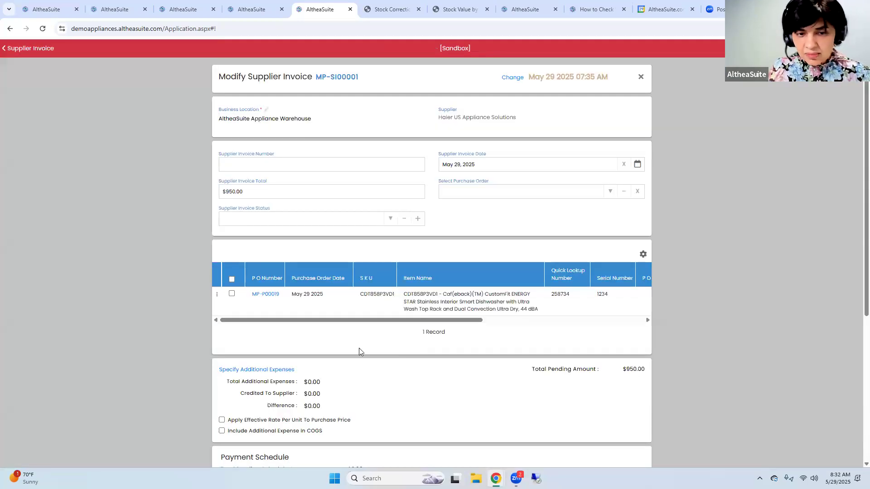
scroll(252, 347, down, 1)
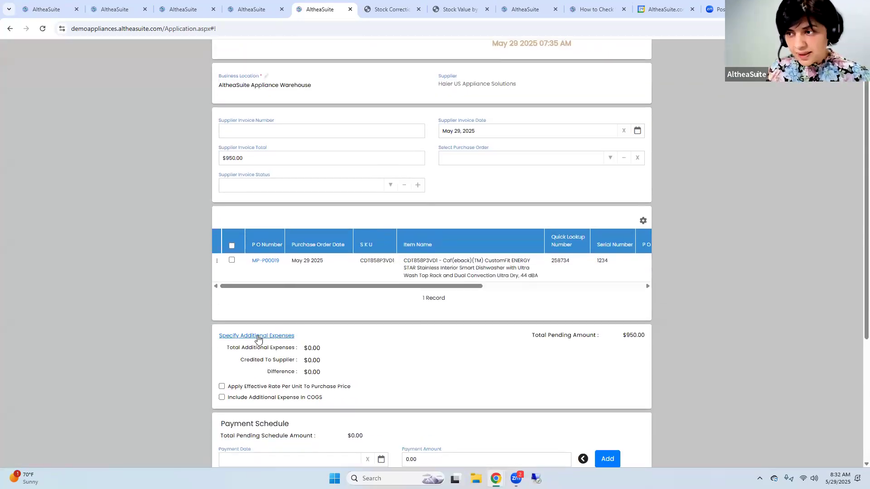
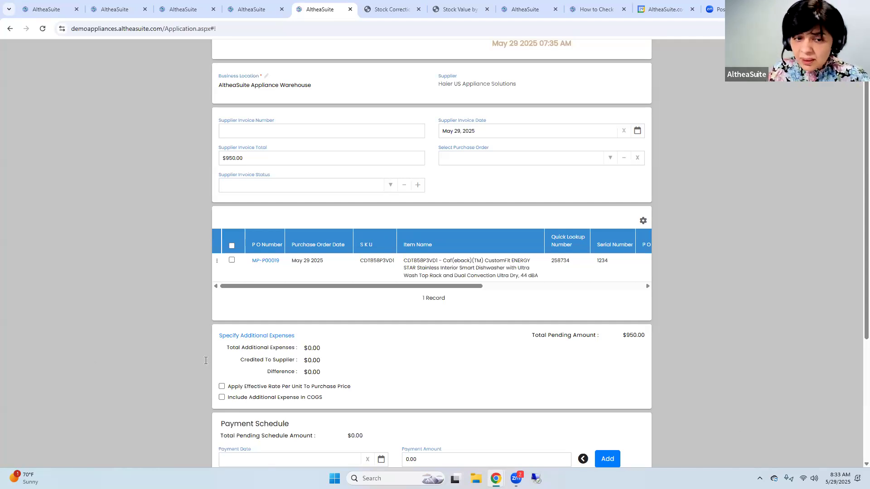
Mark all item lines of the supplier invoice and close the modification form without saving
click(231, 246)
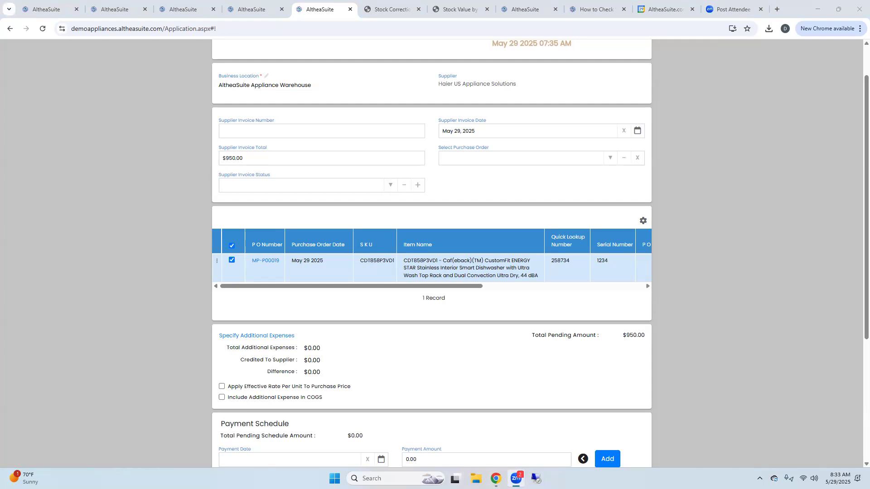
scroll(646, 159, up, 1)
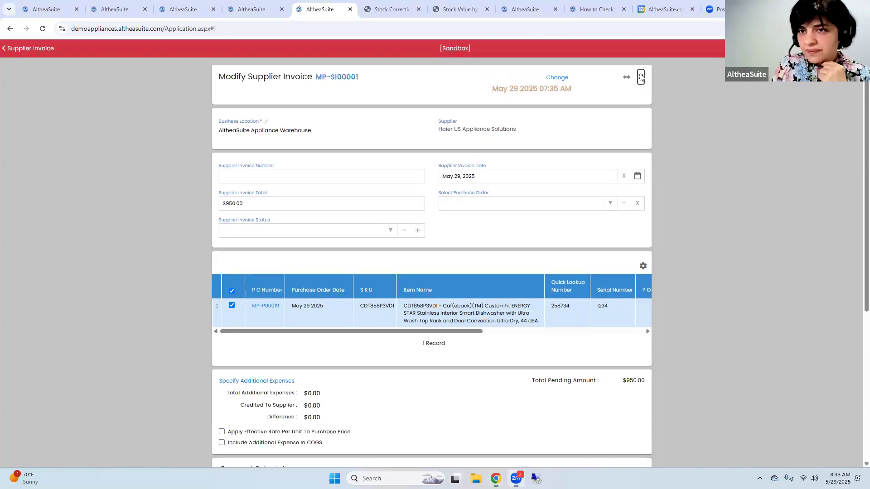
click(640, 77)
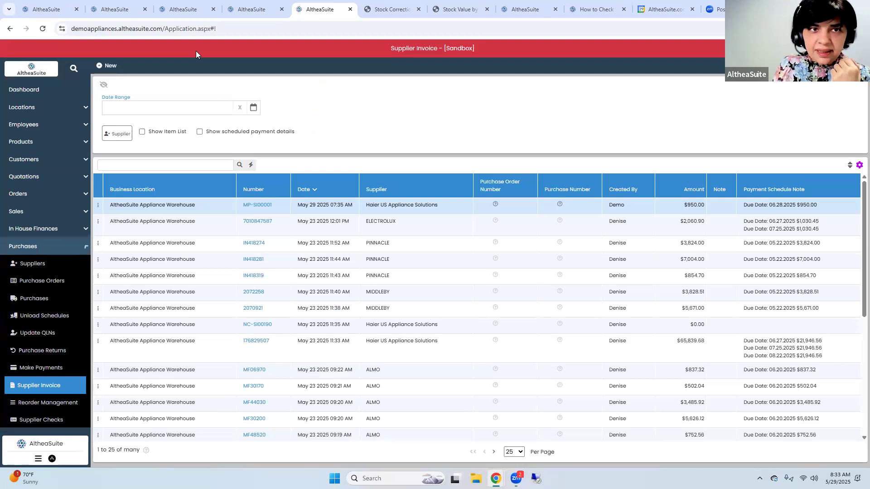
Switch to the browser tab with the Reports page and open the COGS settings from the system settings
click(194, 12)
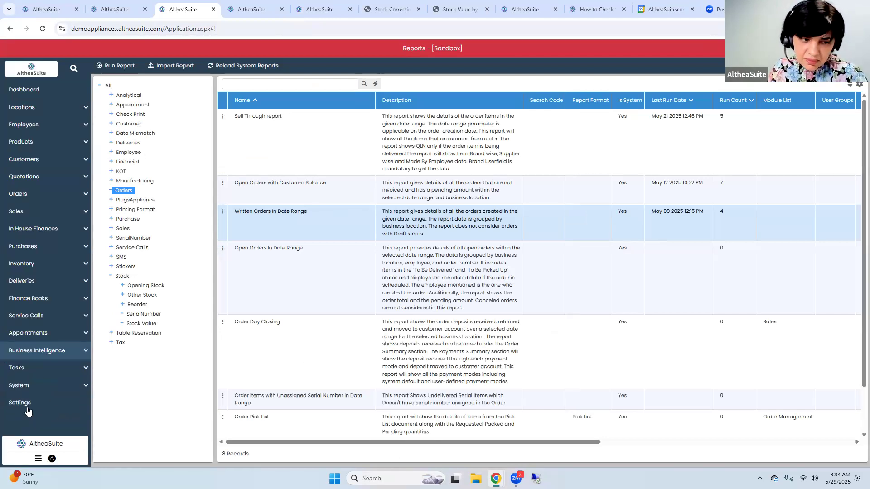
click(26, 403)
scroll(515, 388, down, 5)
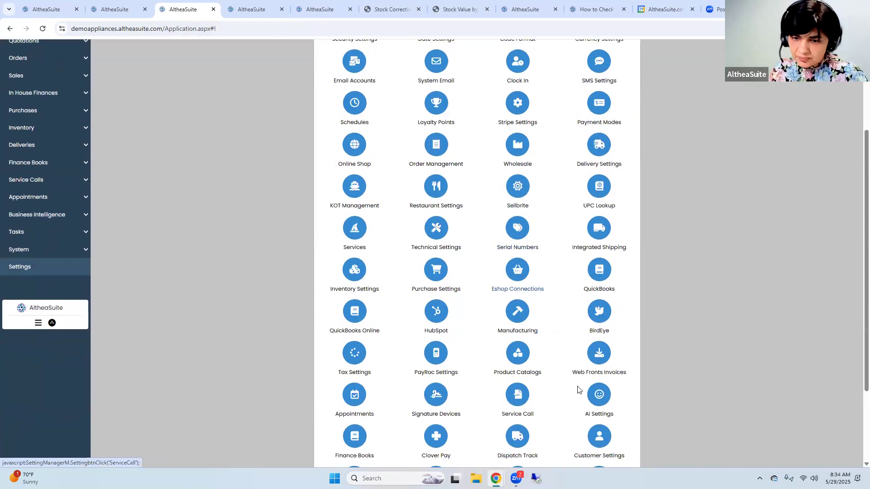
click(517, 410)
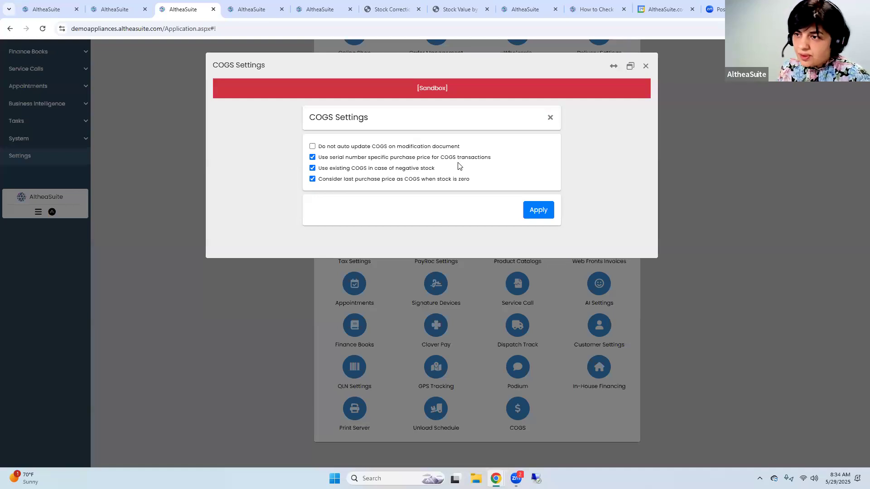
Highlight the "Use serial number specific purchase price for COGS transactions" option and close the COGS settings without applying changes
drag(318, 159, 495, 159)
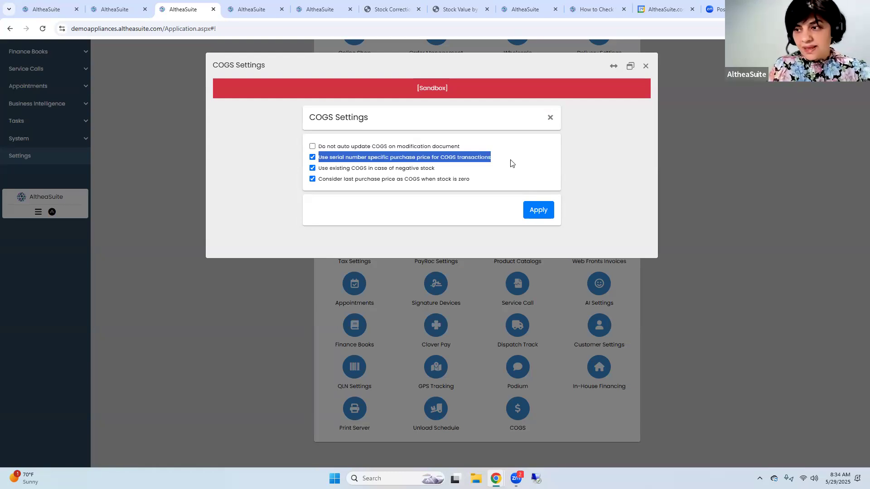
click(646, 66)
scroll(599, 162, up, 5)
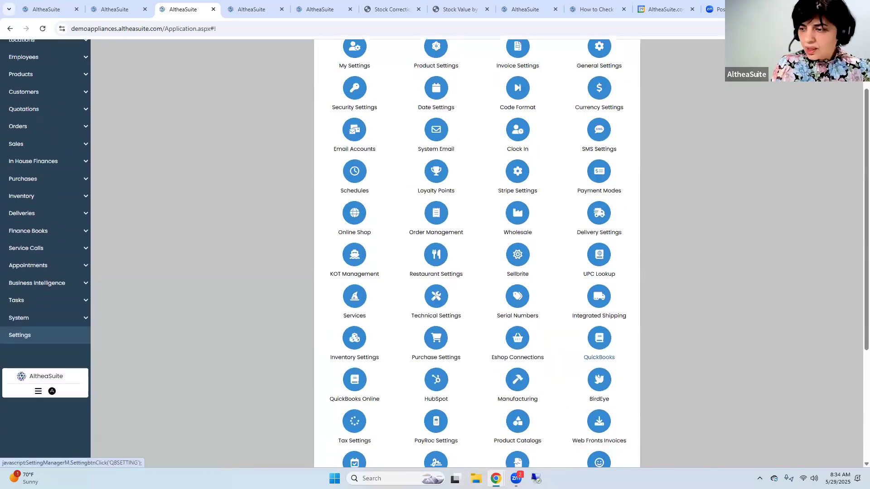